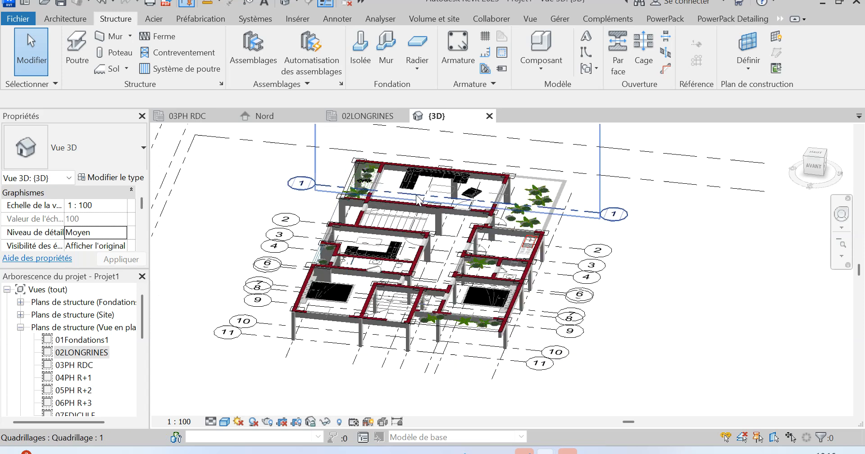
In the front 3D view, select the structural columns between levels 01Fondations and 02LONGRINES, filtering the grids out of the selection.
middle_click_drag(402, 210, 462, 192, "shift")
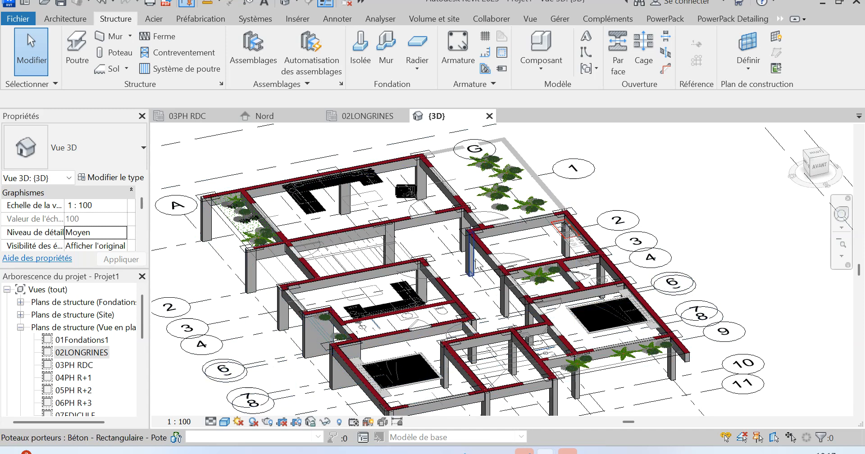
scroll(424, 228, "down", 1)
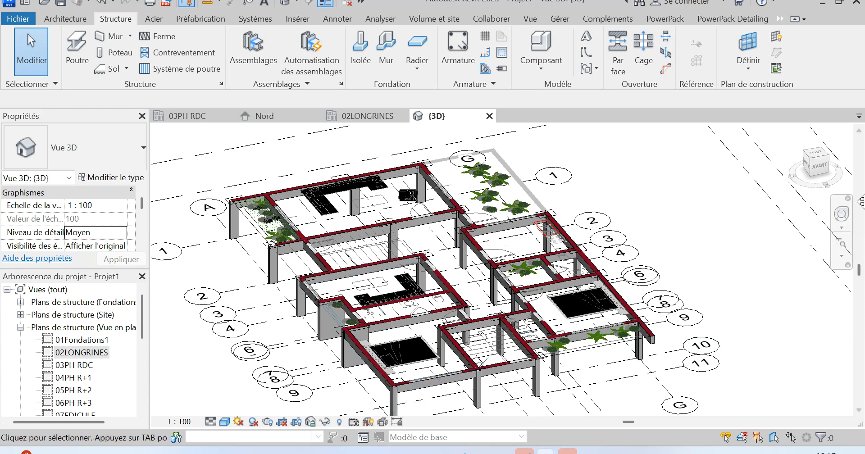
left_click_drag(820, 170, 823, 170)
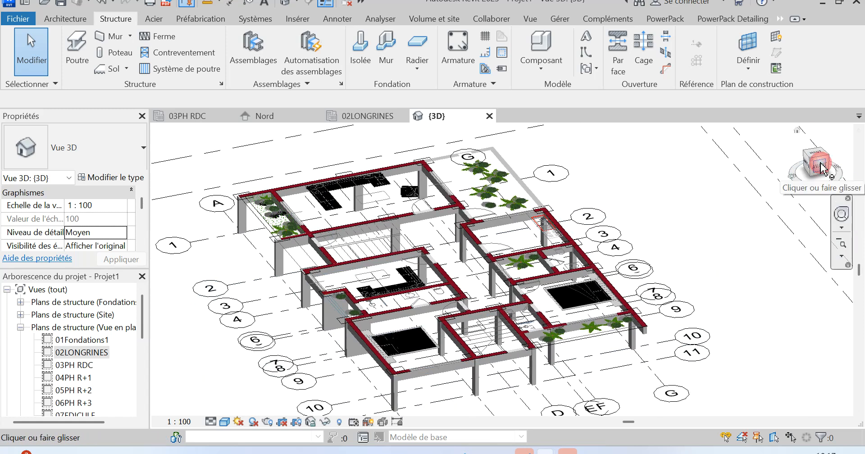
left_click(823, 168)
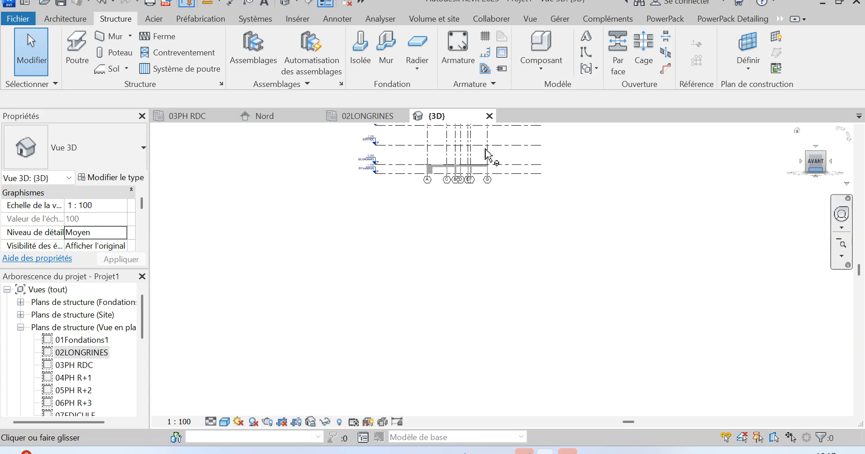
scroll(487, 343, "up", 3)
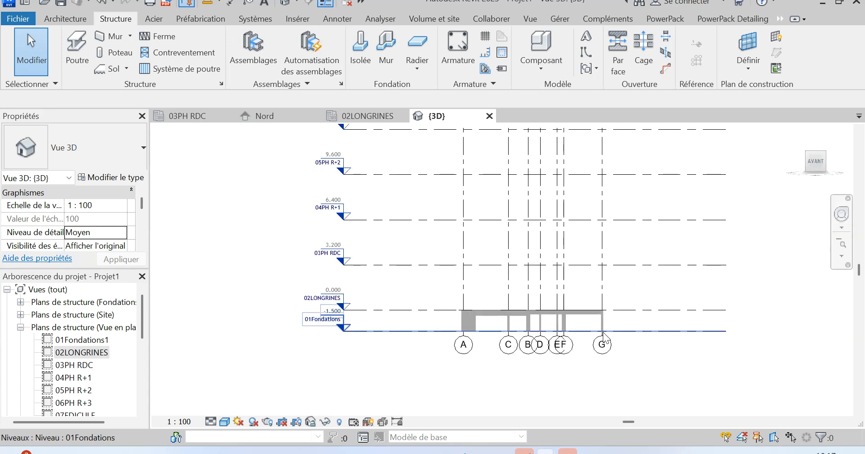
left_click_drag(629, 325, 437, 321)
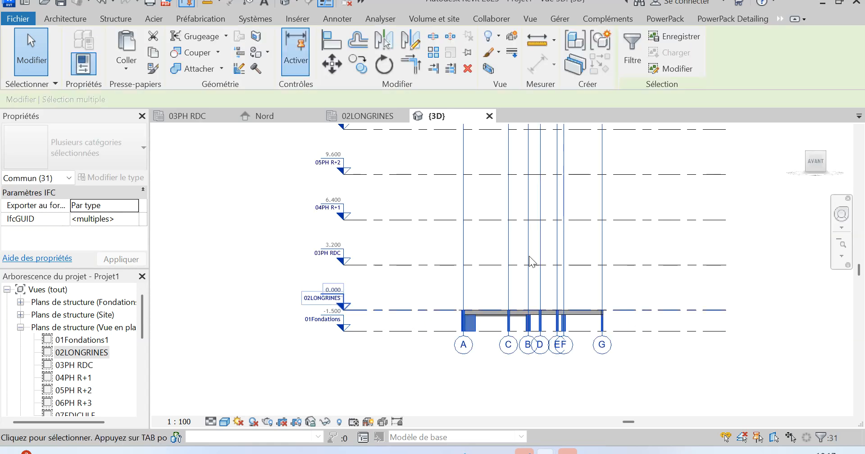
left_click(632, 43)
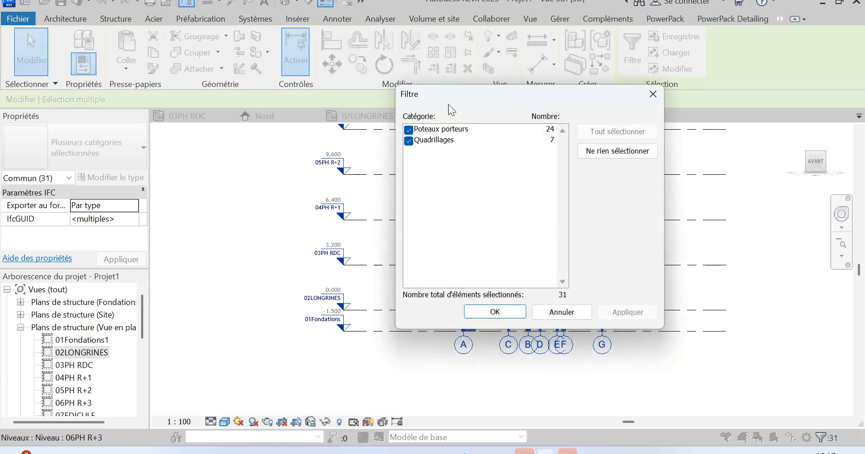
left_click(409, 141)
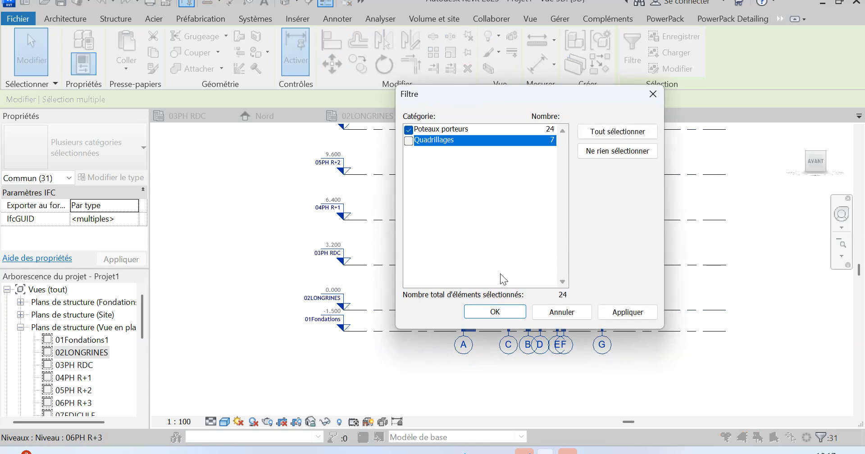
left_click(623, 318)
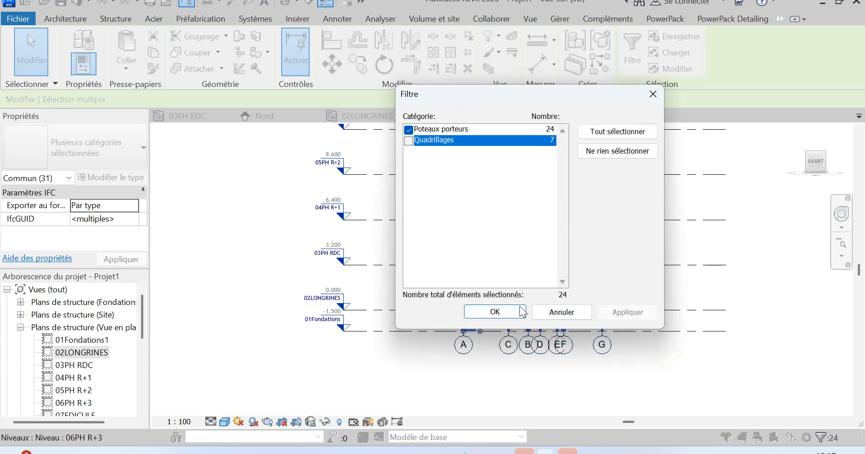
left_click(495, 312)
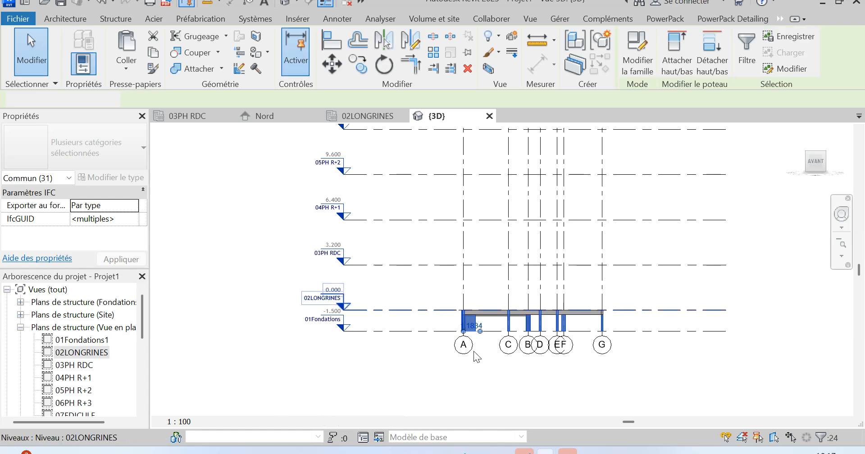
Copy the selected columns and paste them aligned to level 03PH RDC.
left_click(154, 54)
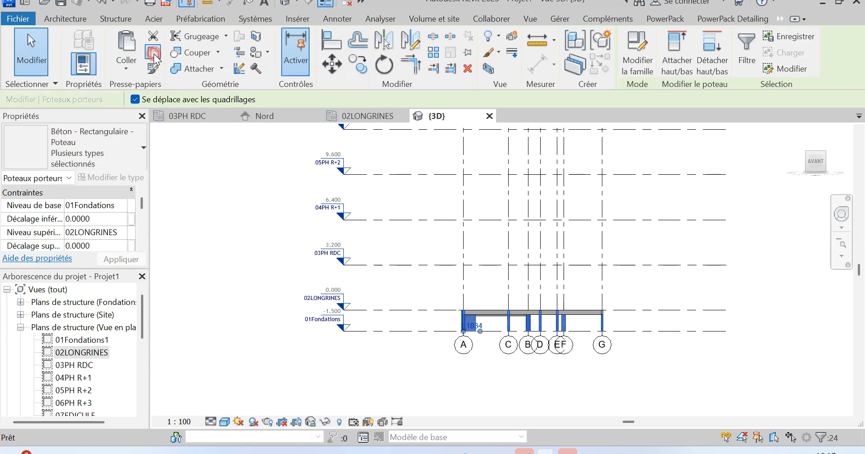
left_click(127, 70)
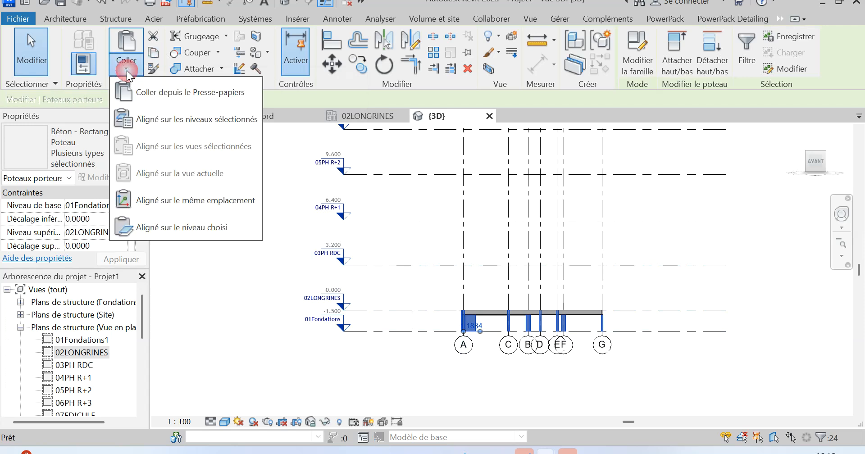
left_click(219, 121)
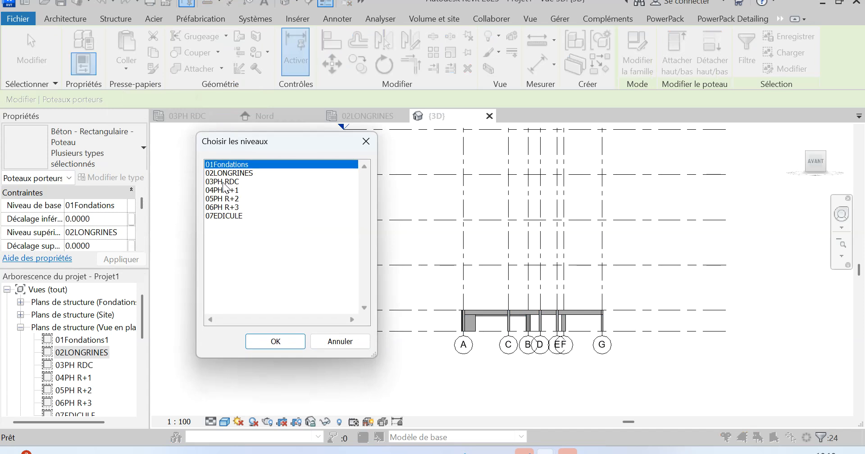
left_click(224, 182)
left_click(269, 343)
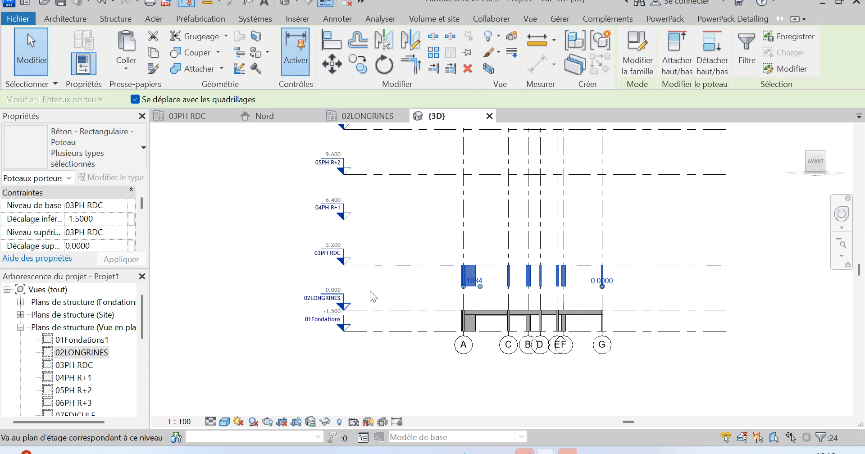
Set the pasted columns' base level to 02LONGRINES and their base offset to 0.0000.
scroll(461, 284, "up", 4)
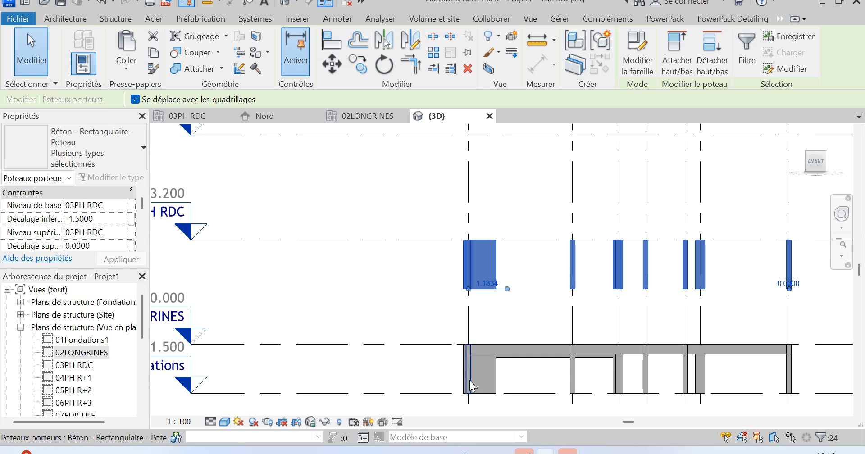
scroll(620, 264, "down", 2)
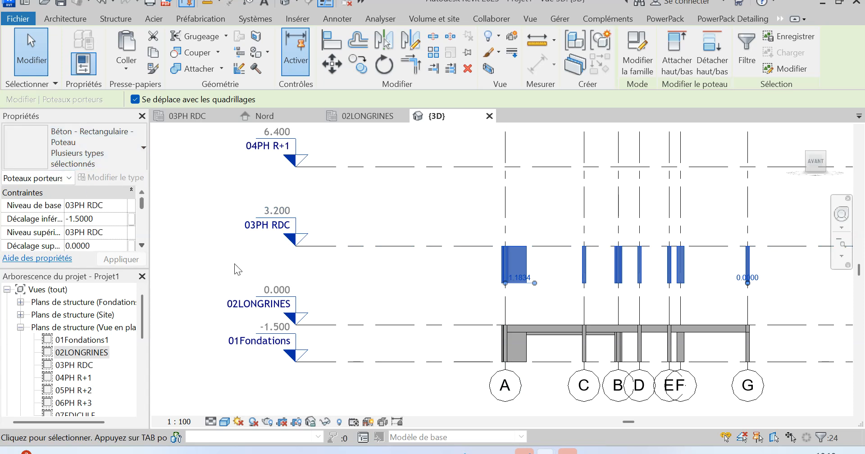
left_click(115, 205)
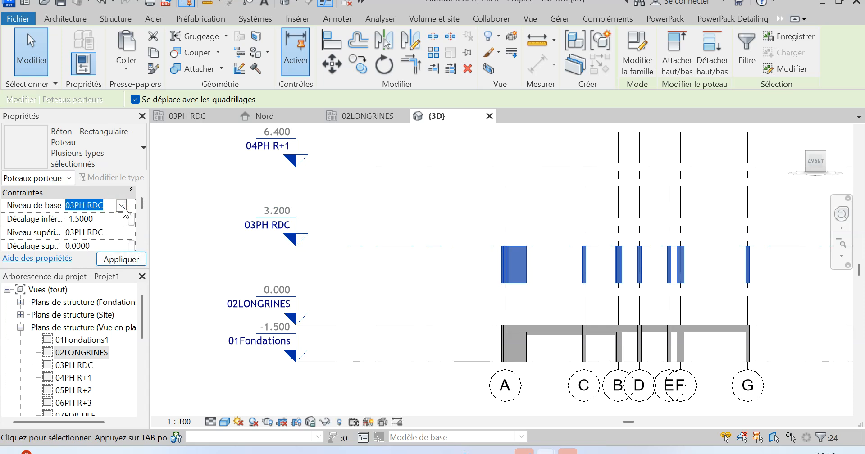
left_click(122, 206)
left_click(98, 233)
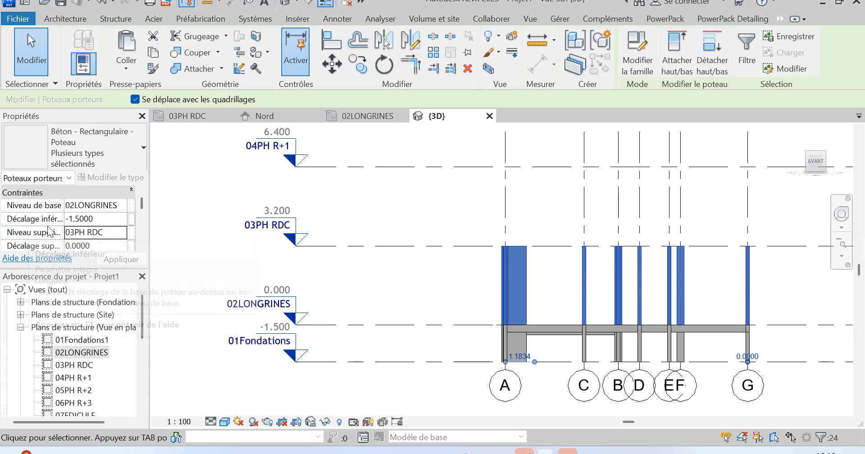
left_click(113, 218)
type("0.0000")
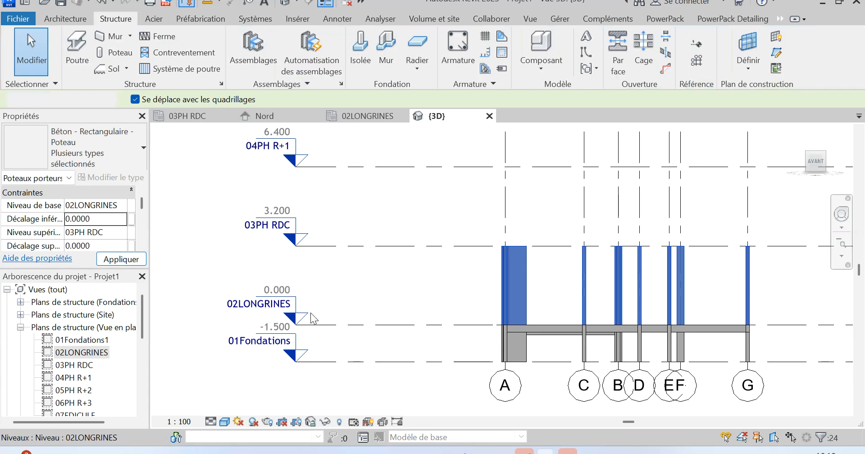
left_click(528, 319)
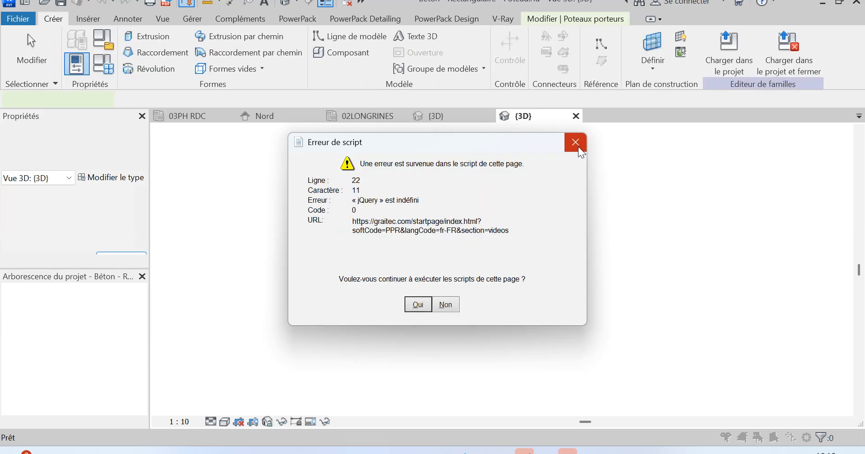
left_click(578, 144)
left_click(576, 116)
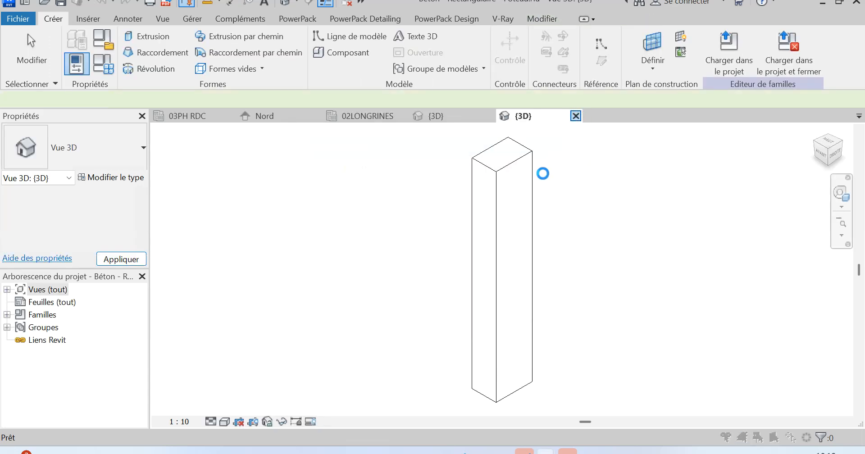
left_click(472, 242)
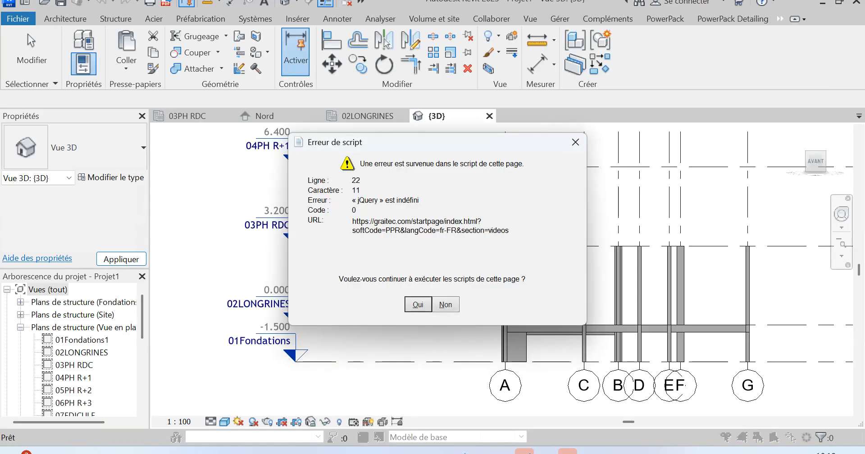
left_click(581, 145)
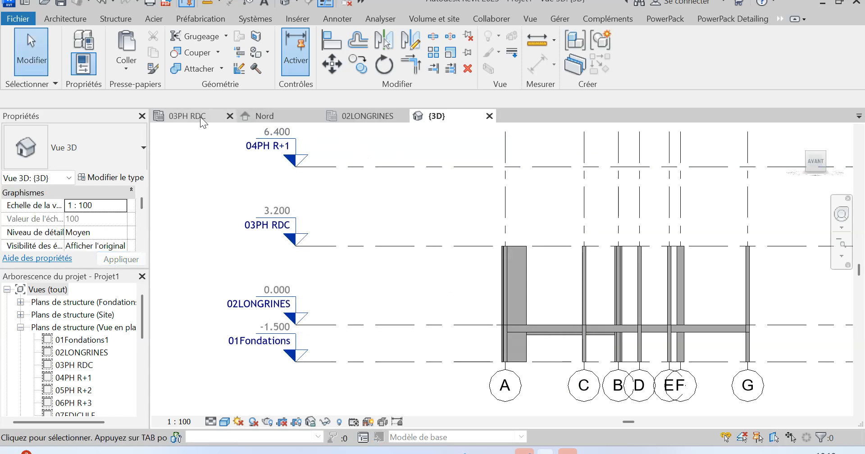
Copy the OORDC.dwg drawing from the 02LONGRINES plan to level 03PH RDC with aligned pasting, and open the 03PH RDC plan.
left_click(375, 120)
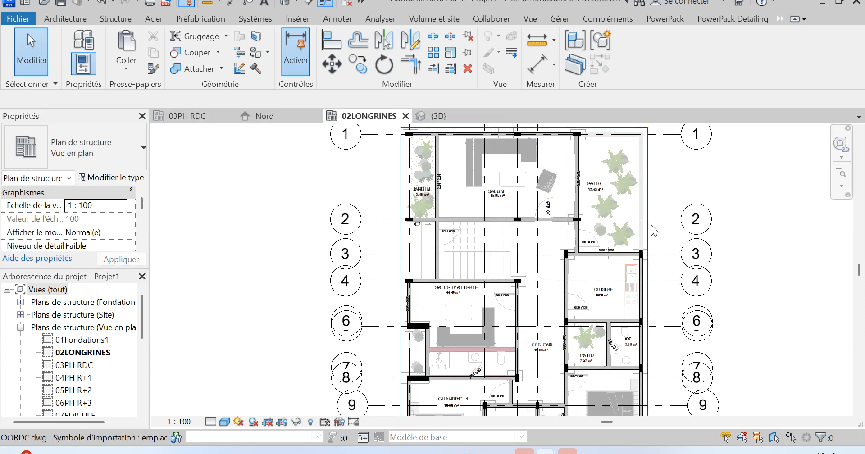
left_click(613, 207)
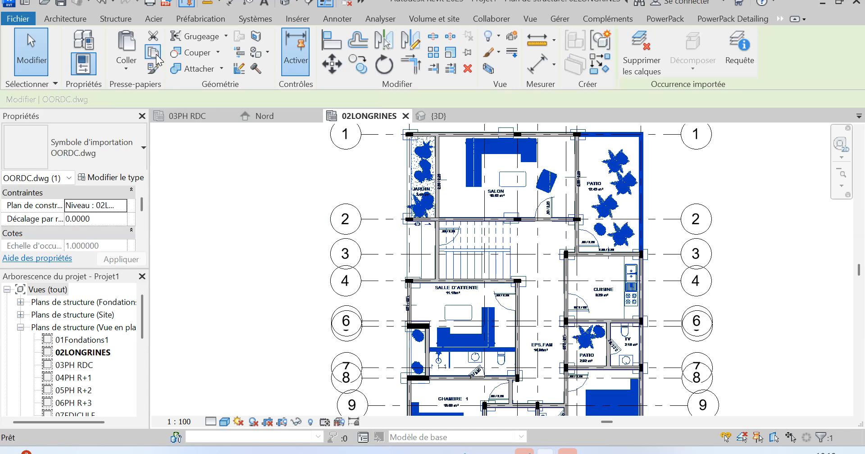
left_click(126, 67)
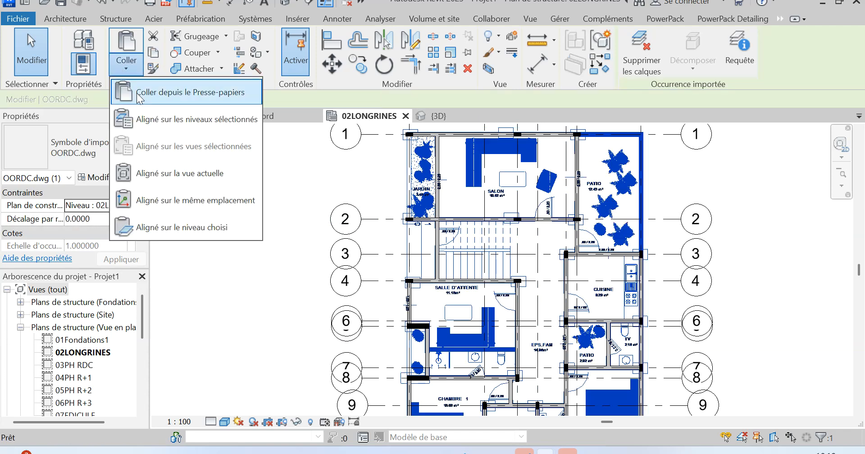
left_click(171, 119)
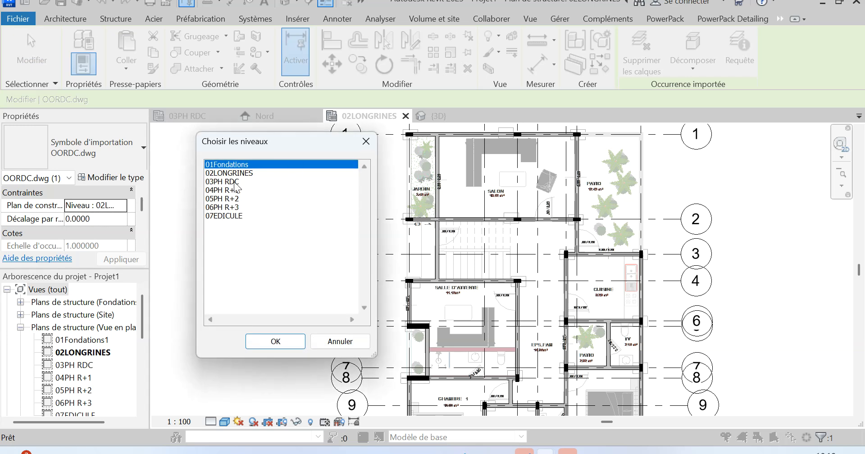
left_click_drag(234, 182, 235, 189)
left_click(276, 342)
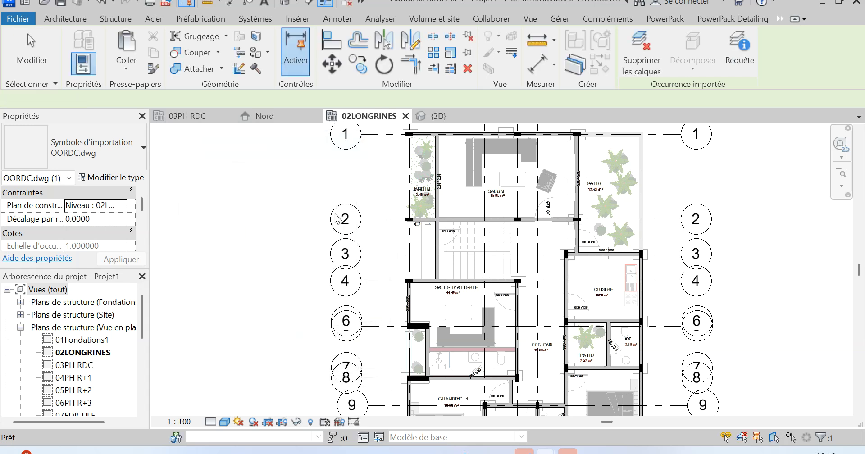
left_click(202, 121)
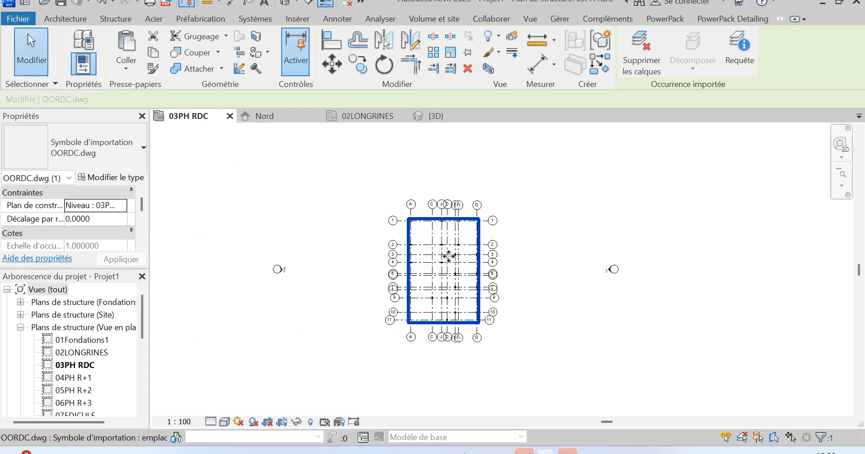
scroll(449, 255, "up", 6)
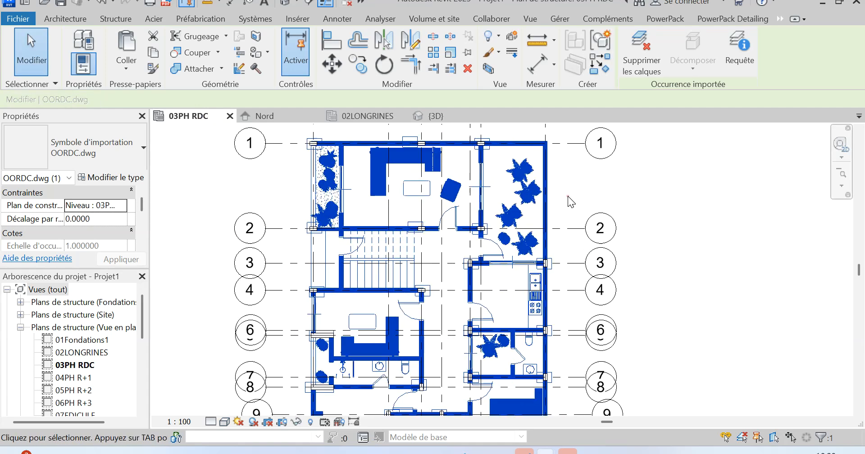
left_click(568, 196)
Select all P15X30 columns visible in the 03PH RDC plan and add the two wide columns on axis A near grids 6 and 8.
scroll(484, 151, "up", 3)
left_click(486, 152)
right_click(512, 184)
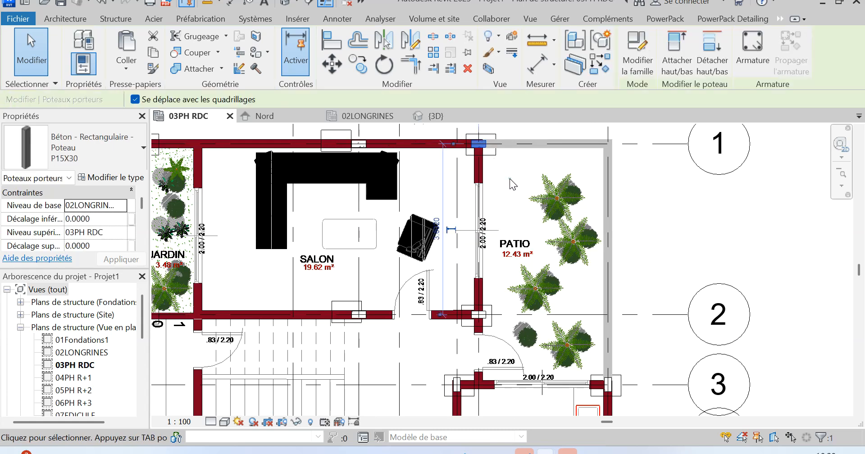
mouse_move(616, 262)
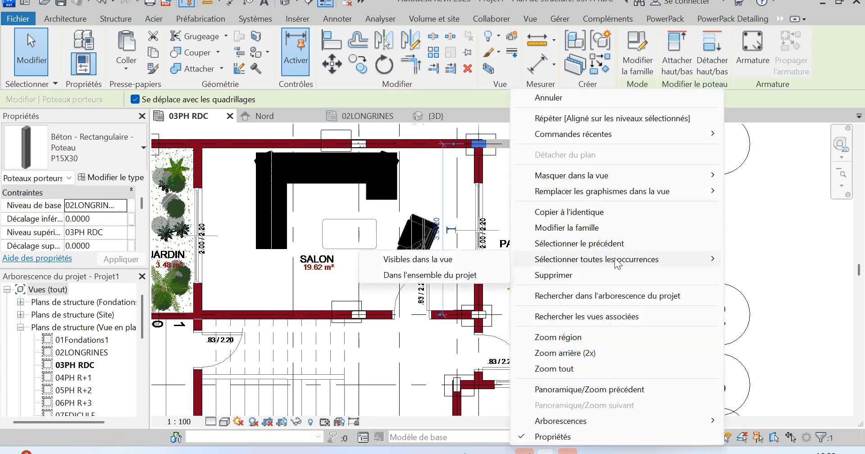
left_click(416, 262)
scroll(446, 190, "down", 1)
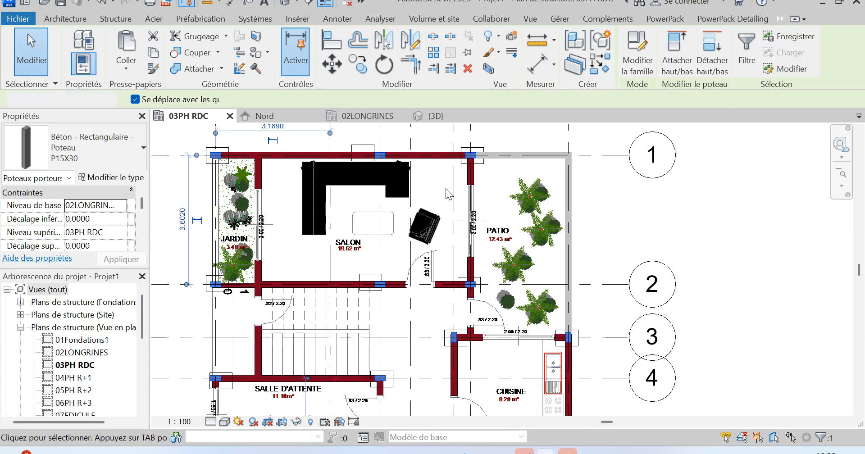
scroll(413, 185, "down", 1)
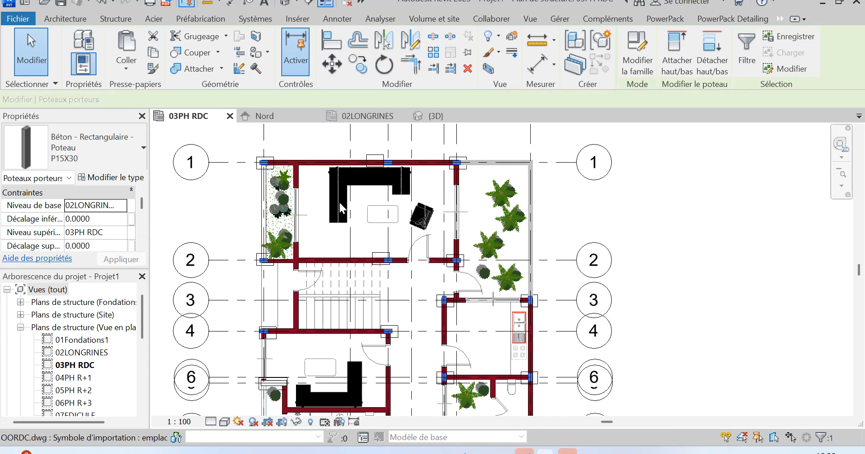
scroll(342, 208, "down", 1)
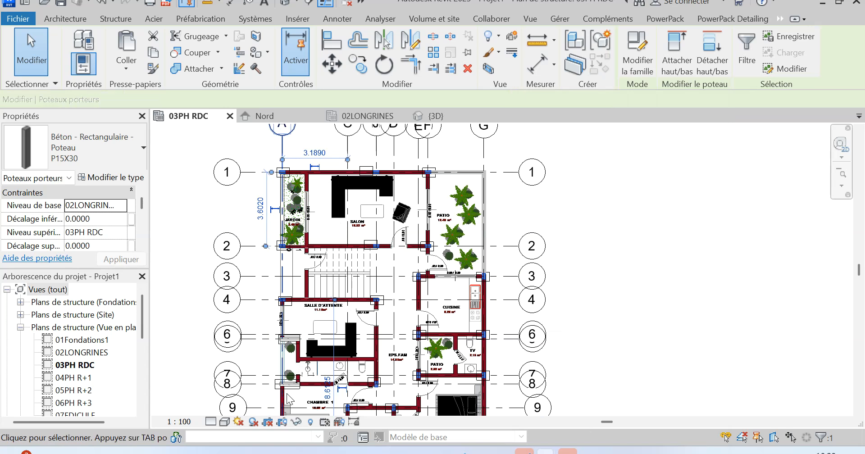
scroll(287, 399, "up", 2)
left_click(300, 370)
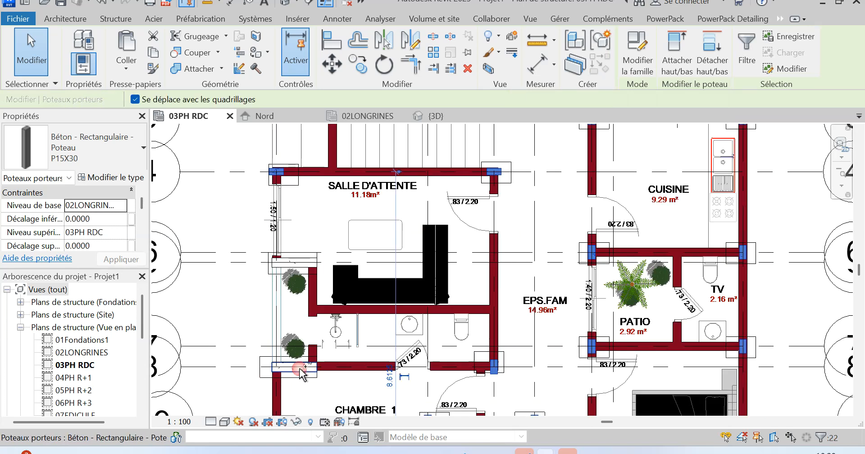
left_click(304, 270, "ctrl")
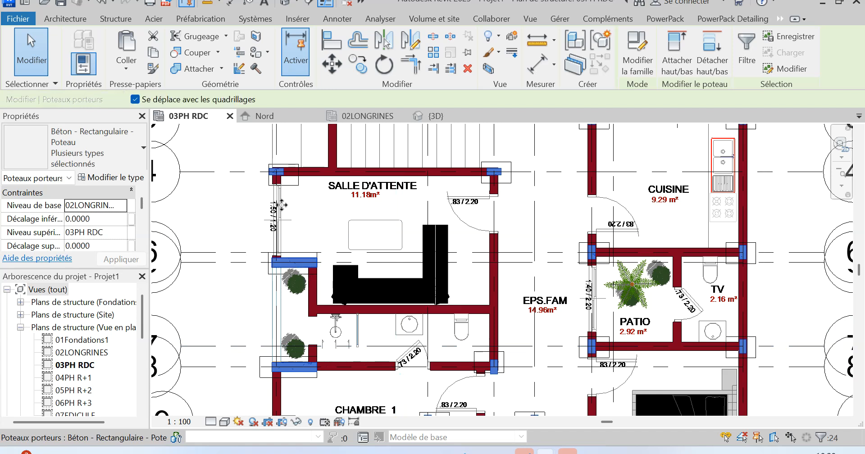
Override the selected columns' graphics in this view with a solid fill for the surface foreground and cut background patterns.
left_click(500, 52)
left_click(496, 70)
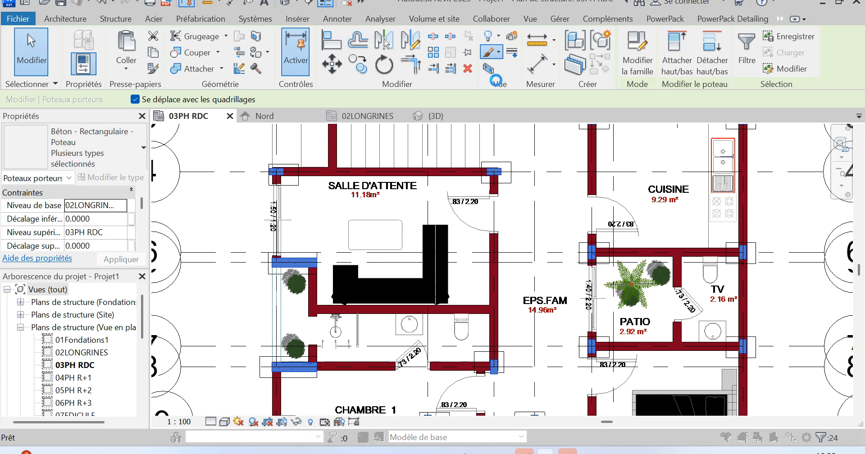
left_click(382, 82)
left_click(396, 103)
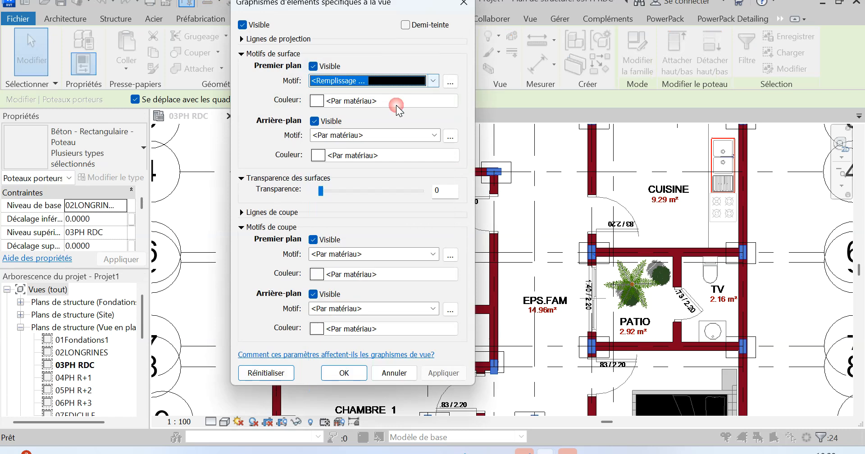
left_click(394, 308)
left_click(417, 18)
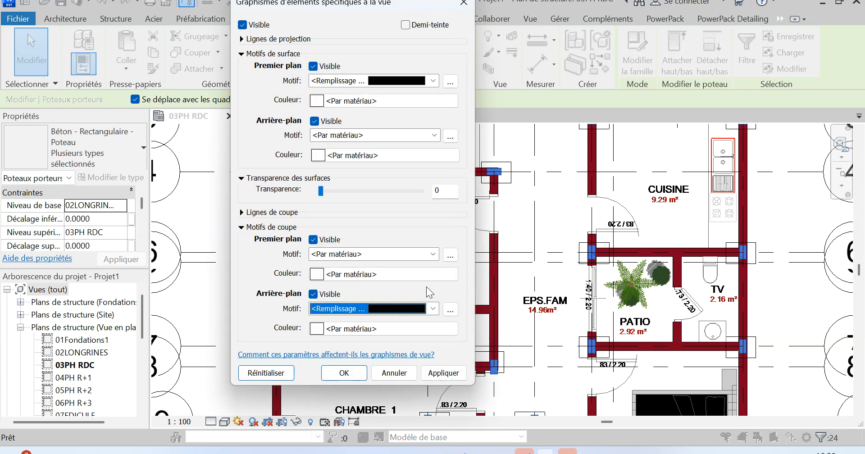
left_click(445, 373)
left_click(345, 373)
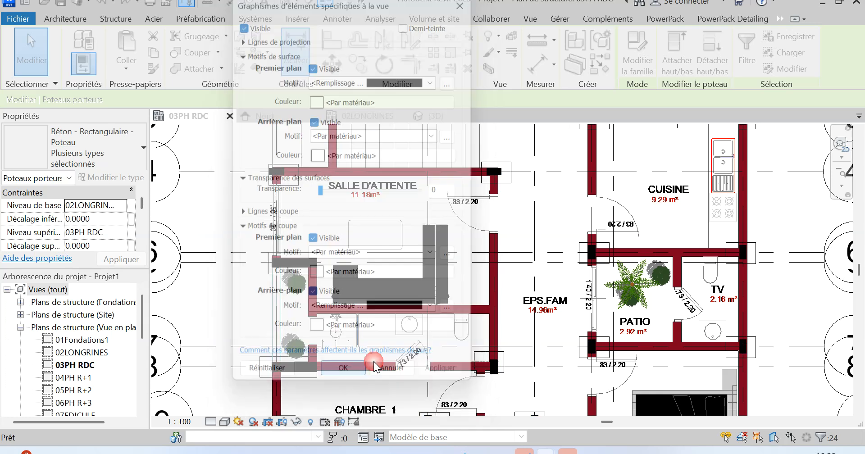
left_click(566, 199)
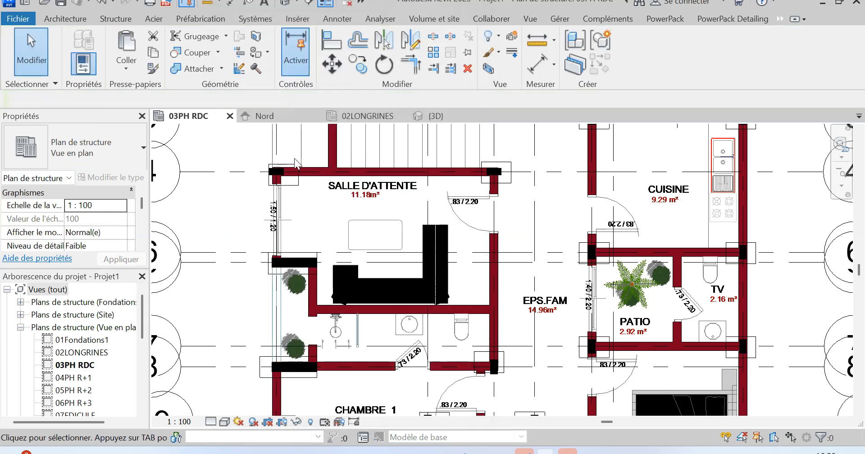
scroll(359, 261, "down", 4)
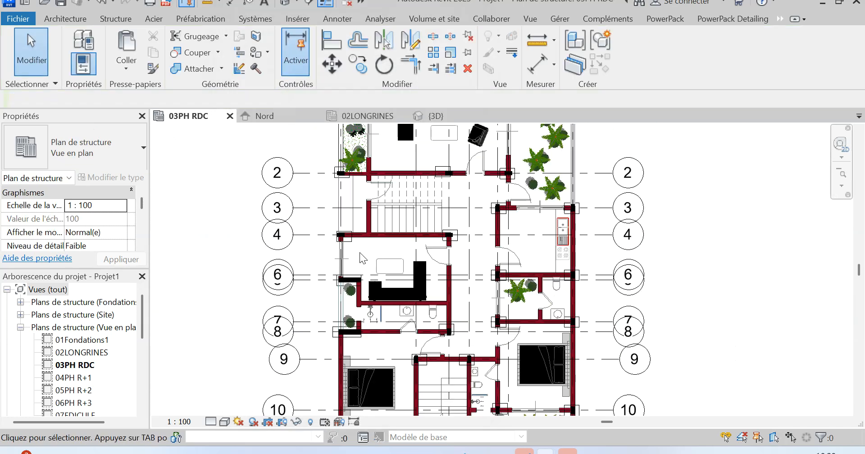
In the 02LONGRINES plan, select all visible 15X30 rectangular concrete beams and add the differently sized beam on axis 2.
left_click(369, 117)
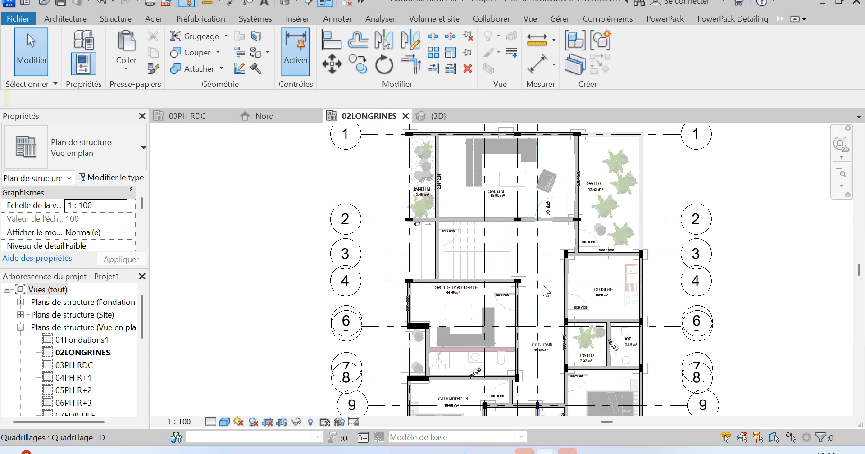
left_click(540, 222)
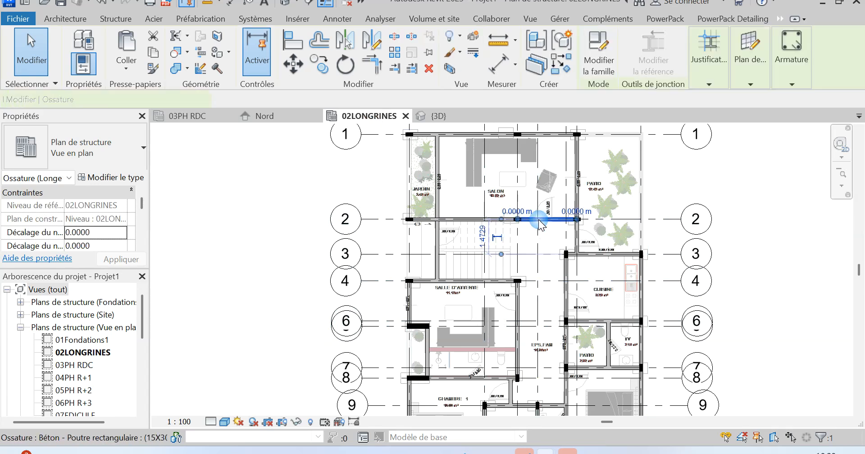
right_click(540, 221)
mouse_move(616, 264)
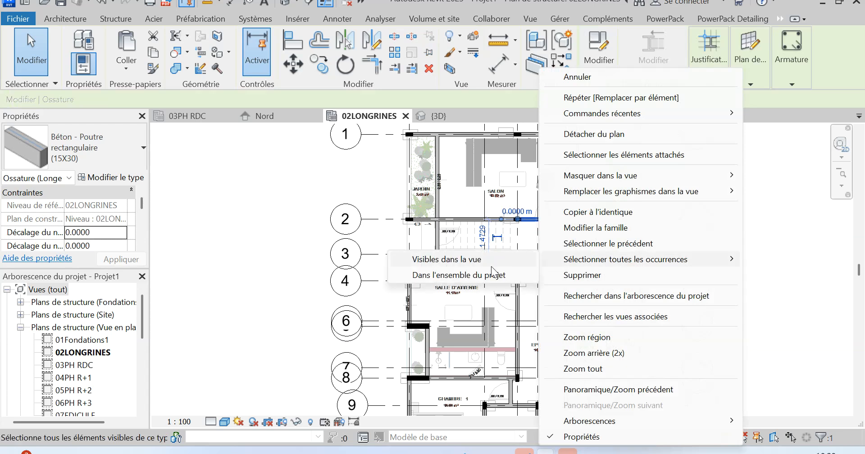
left_click(476, 261)
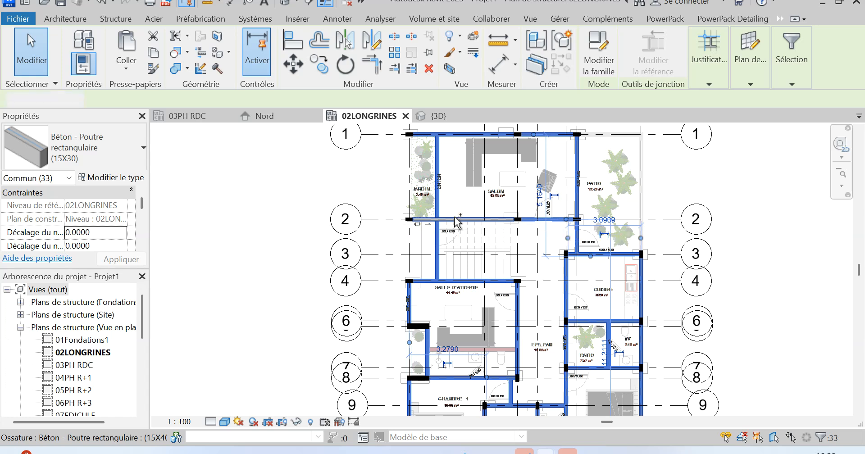
left_click(455, 216, "ctrl")
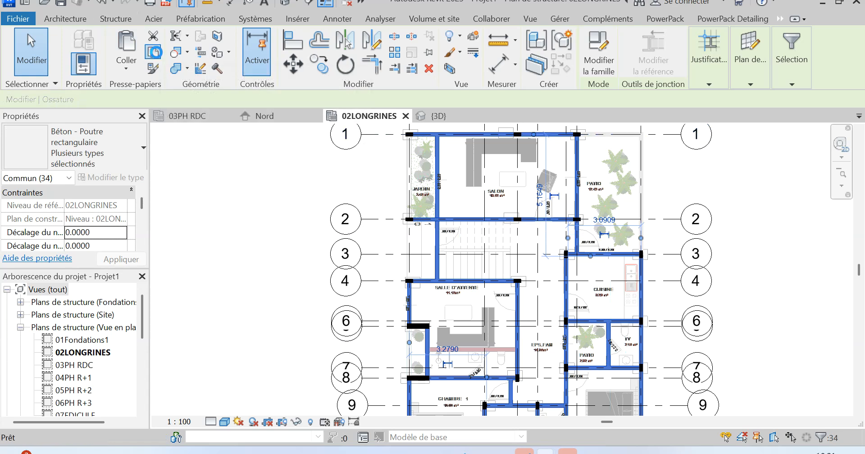
Copy the selected beams, paste them aligned to level 03PH RDC, and return to the 03PH RDC plan with nothing selected.
left_click(157, 53)
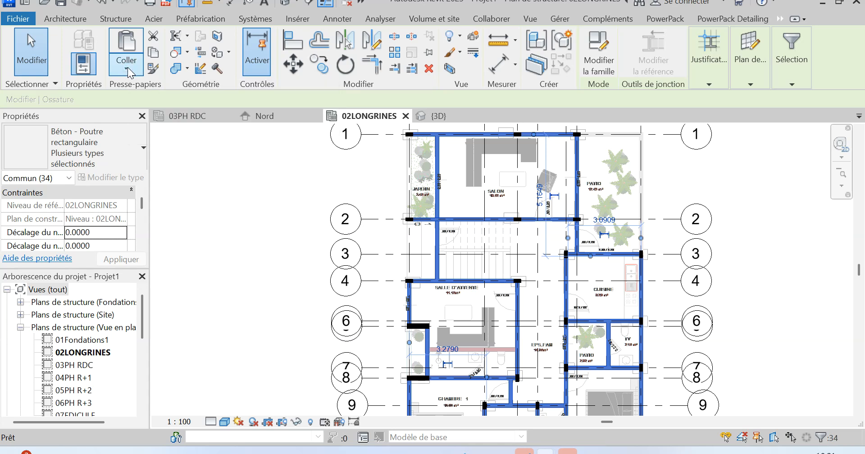
left_click(127, 72)
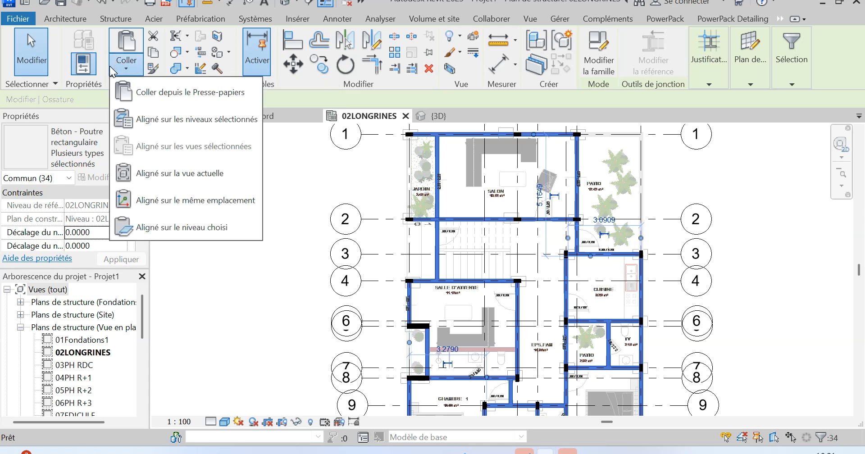
left_click(181, 125)
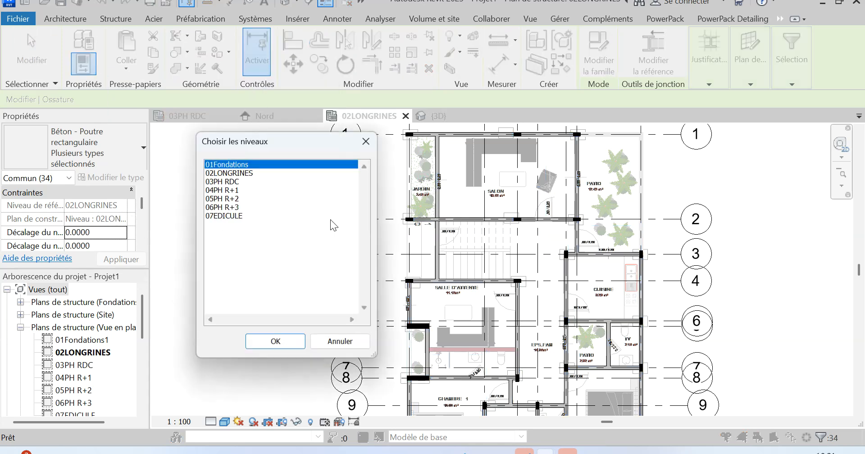
left_click(231, 183)
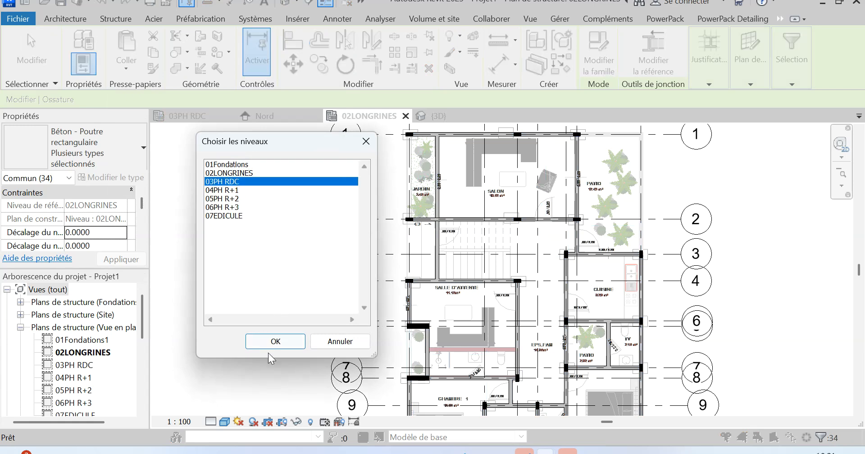
left_click(276, 342)
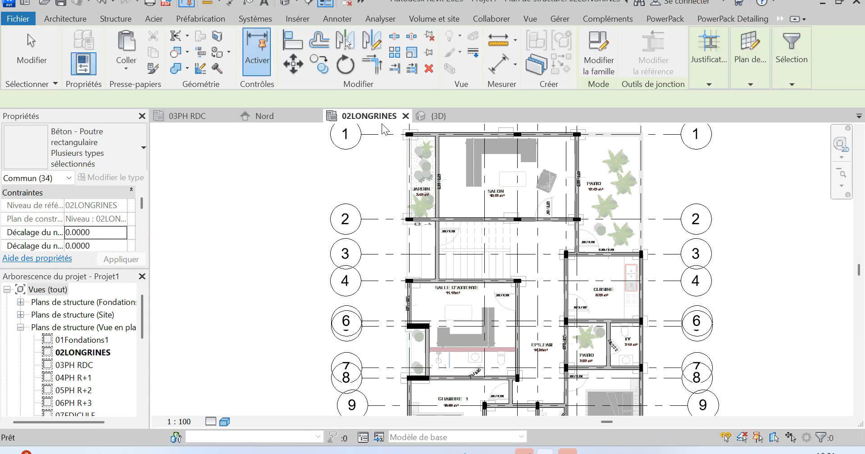
left_click(201, 117)
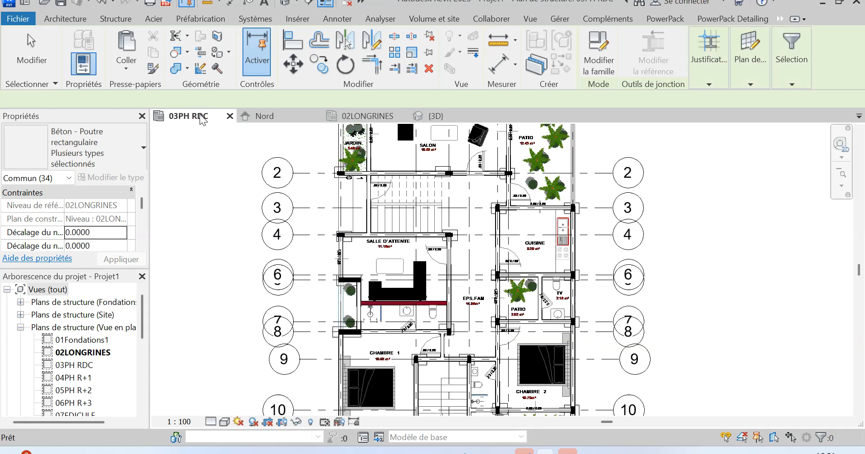
scroll(476, 253, "up", 2)
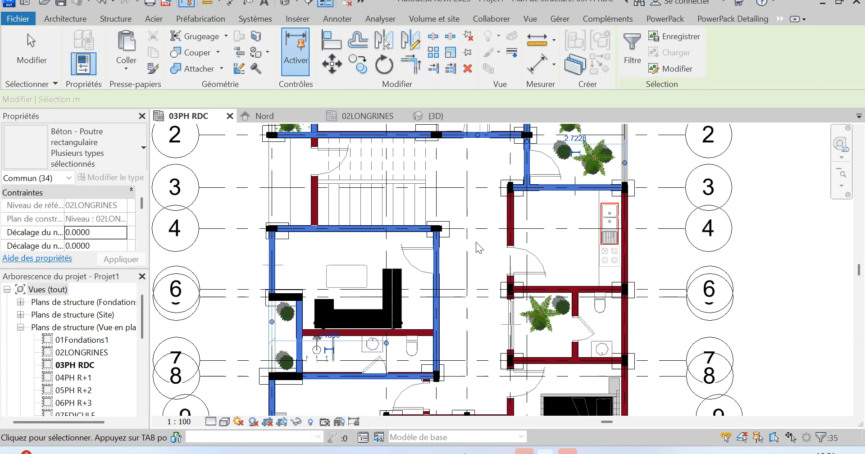
key("Escape")
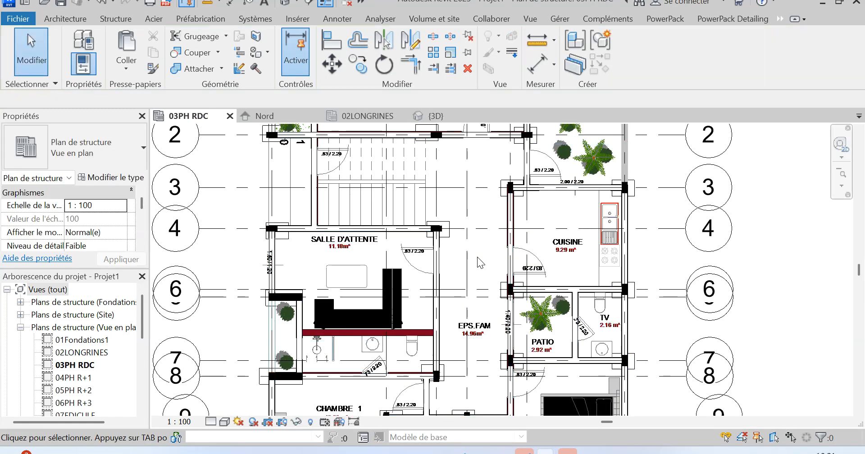
Display the imported OORDC.dwg category in halftone in the 03PH RDC plan's visibility and graphics overrides.
key("v")
key("v")
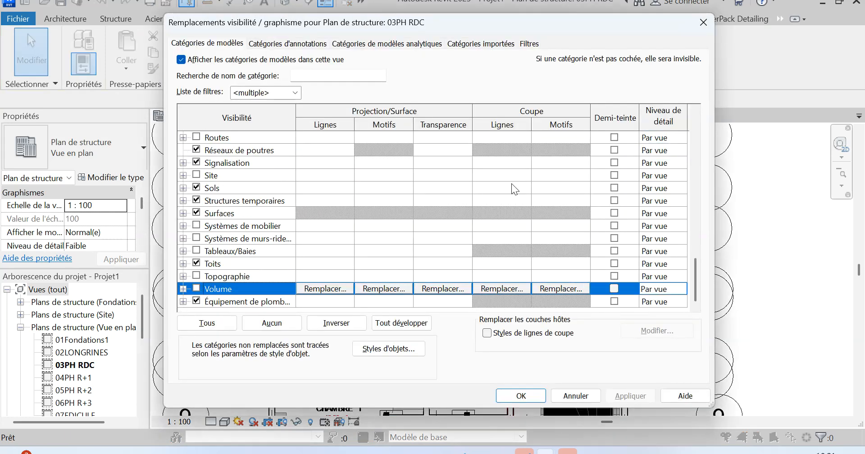
left_click(478, 46)
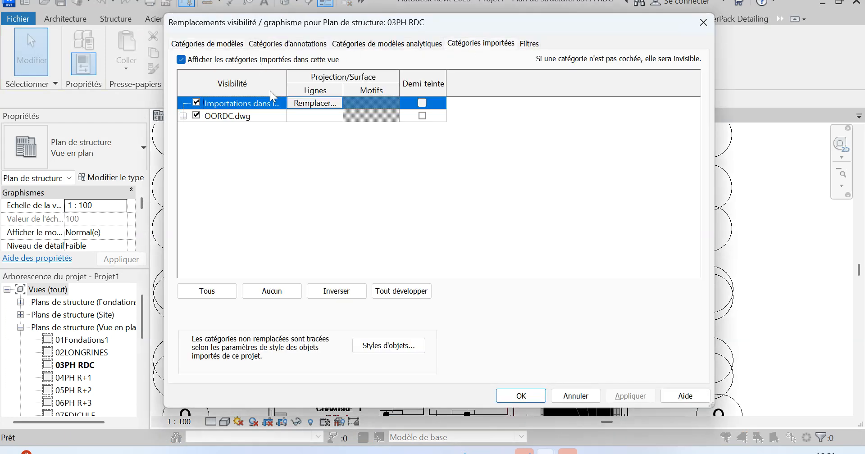
left_click(423, 115)
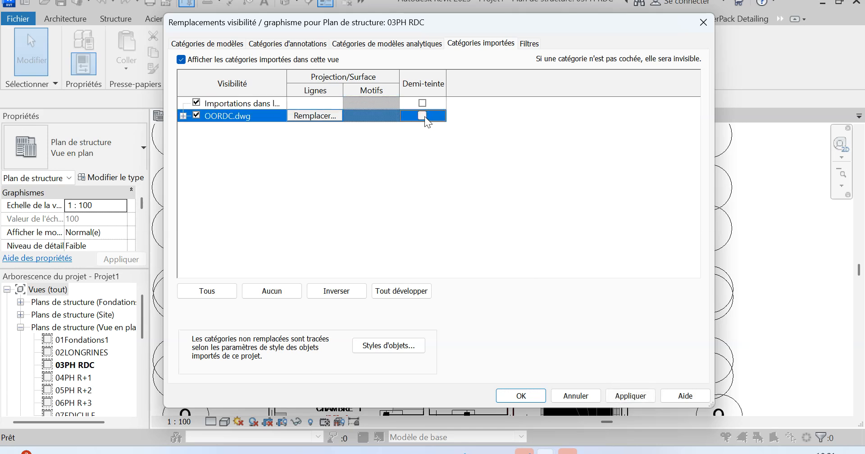
left_click(631, 396)
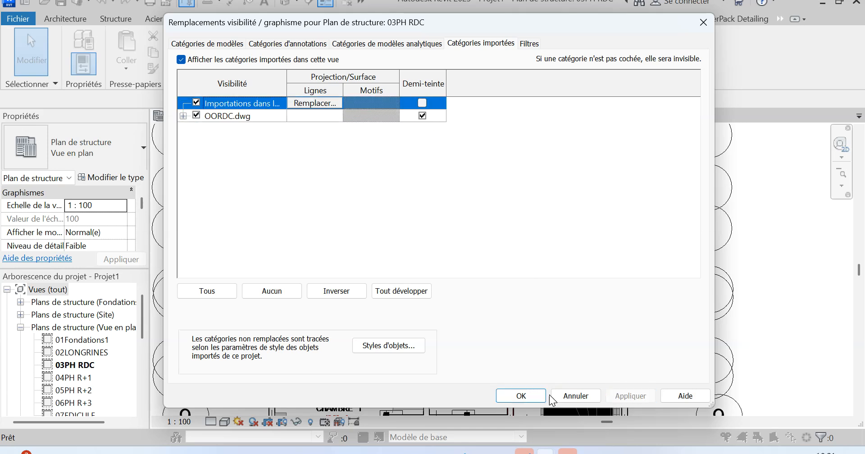
left_click(521, 395)
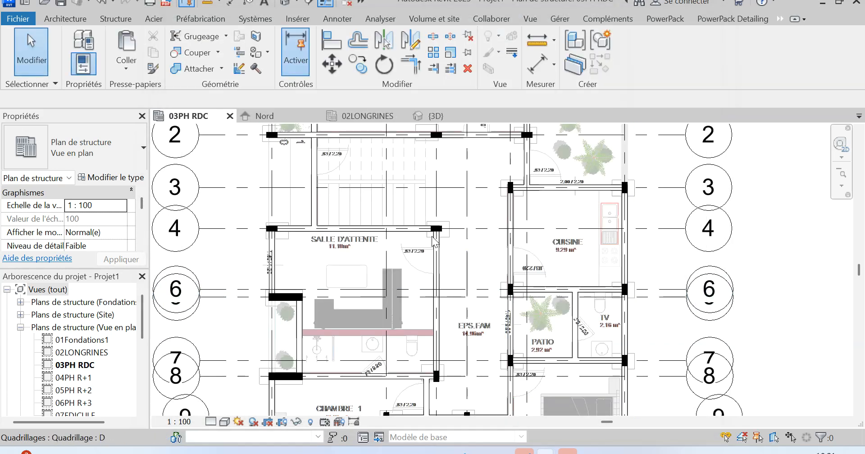
scroll(413, 287, "down", 2)
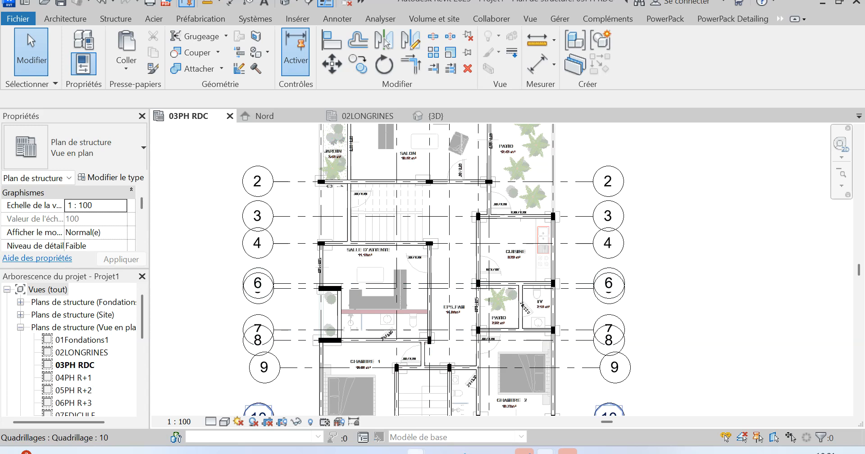
Switch to the Dessin2.dwg drawing in AutoCAD and create a new blank drawing alongside the open ones.
mouse_move(415, 452)
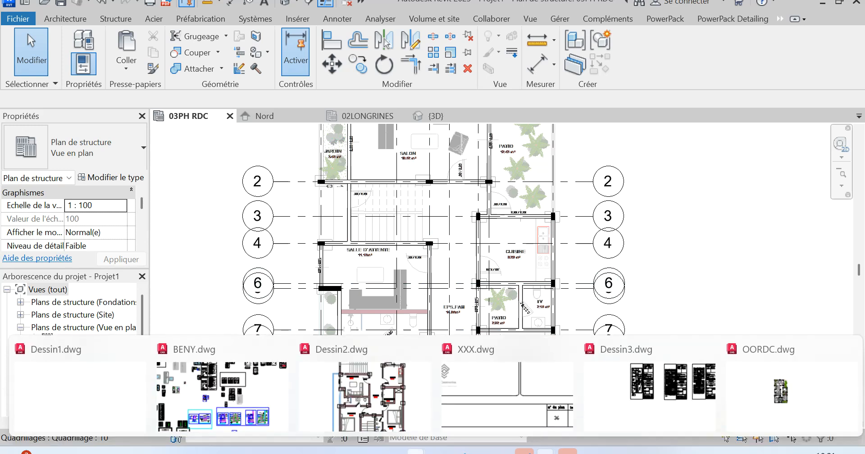
left_click(365, 392)
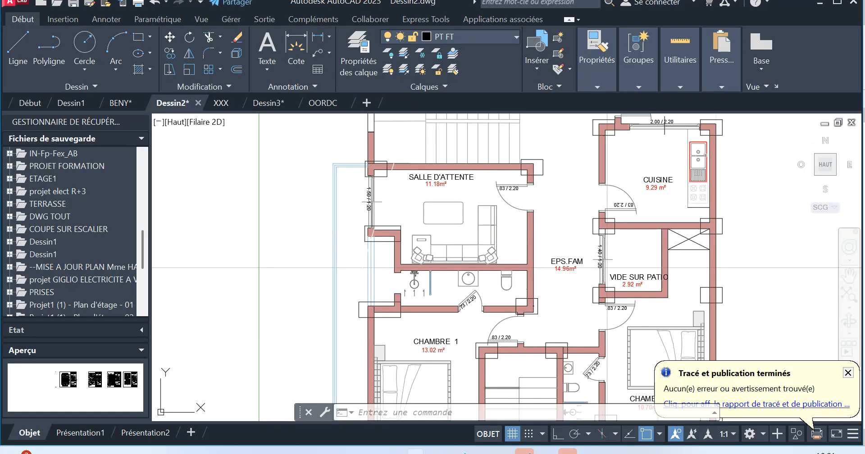
scroll(388, 298, "down", 5)
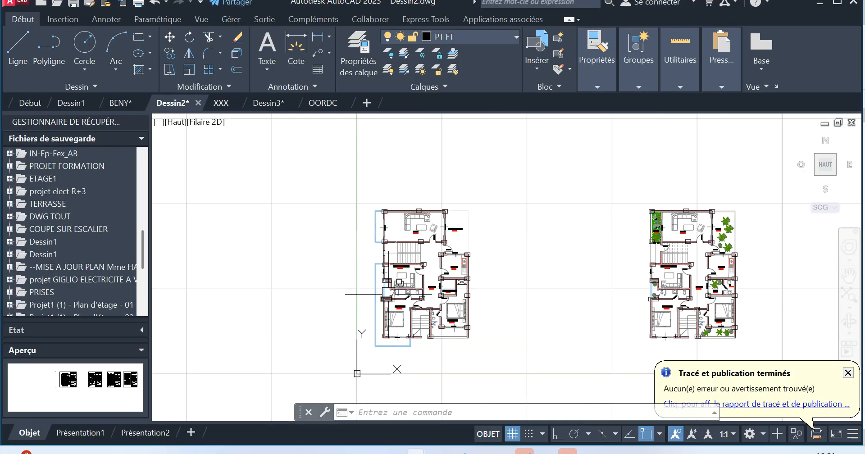
left_click(368, 105)
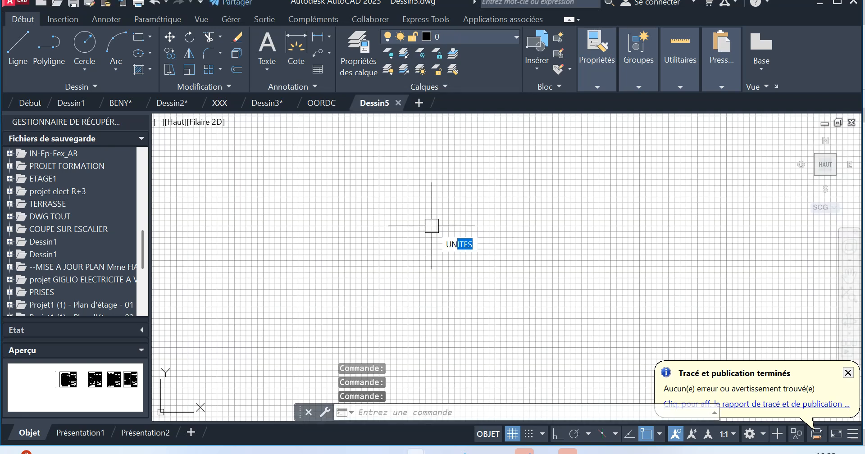
Change the insertion scale unit of the new drawing with the UNITES command.
left_click(477, 259)
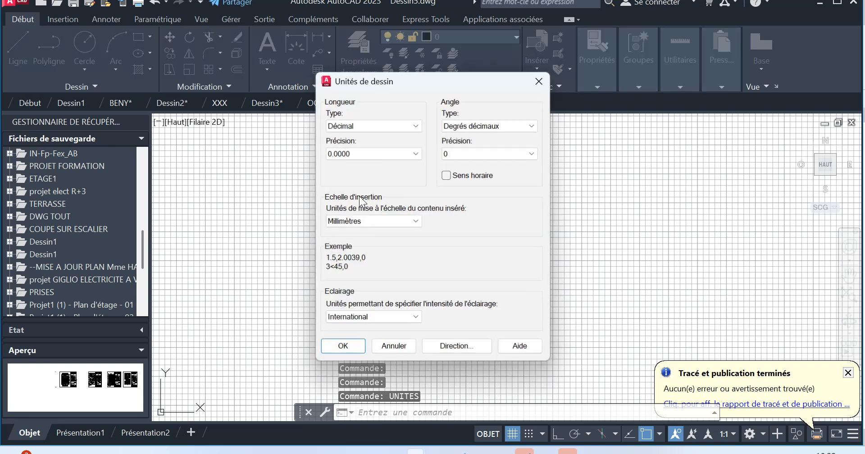
left_click(356, 221)
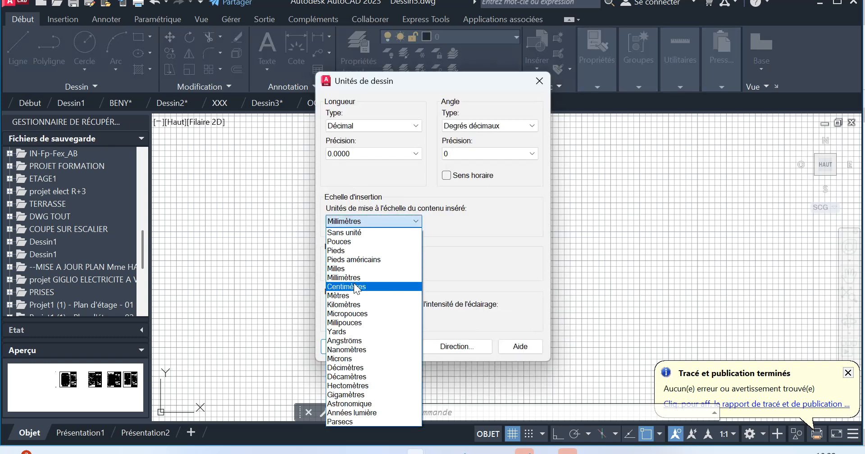
left_click(347, 292)
left_click(342, 346)
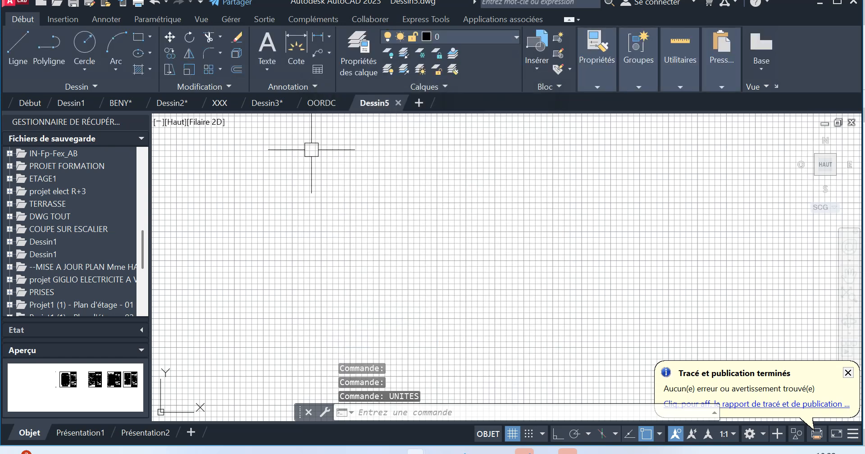
In Dessin2, copy the whole floor plan nearest the origin to the clipboard and return to the new Dessin5 drawing.
left_click(174, 102)
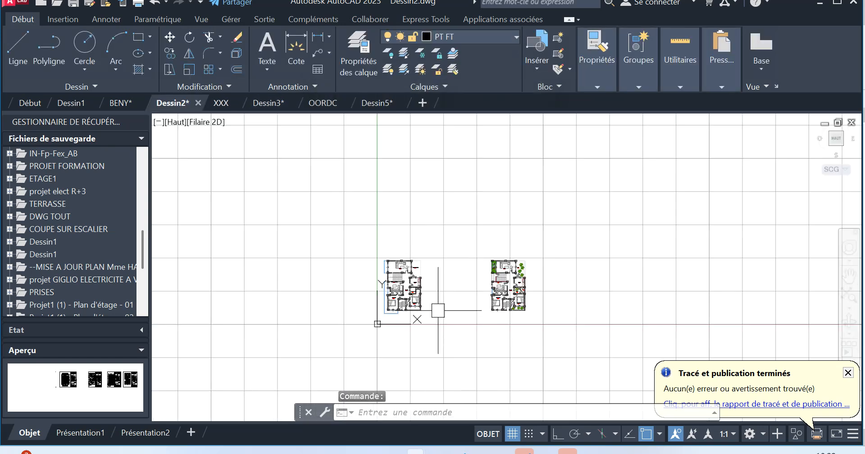
scroll(388, 317, "up", 6)
scroll(386, 295, "down", 6)
left_click(373, 211)
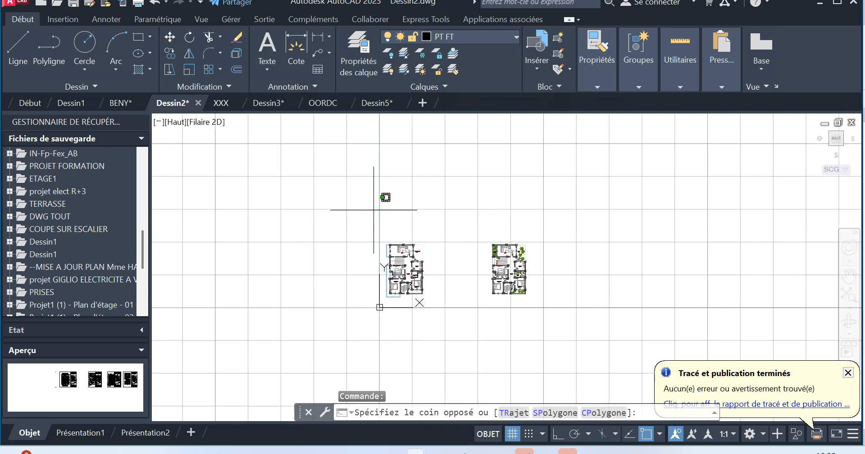
left_click(415, 307)
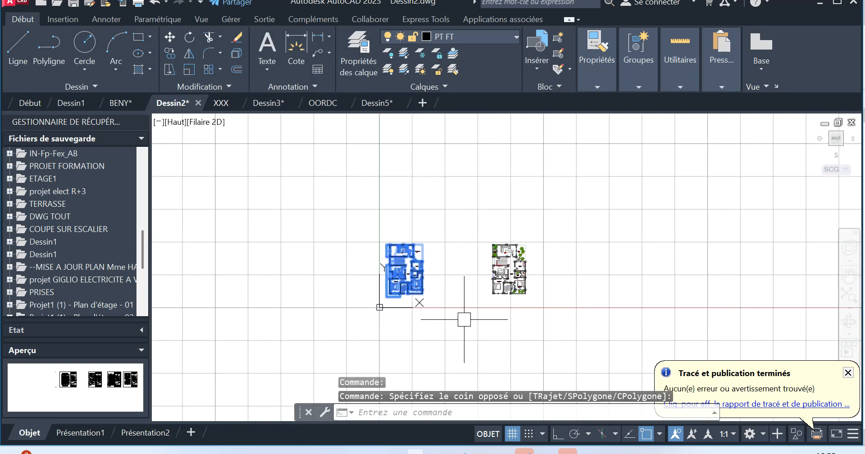
right_click(400, 222)
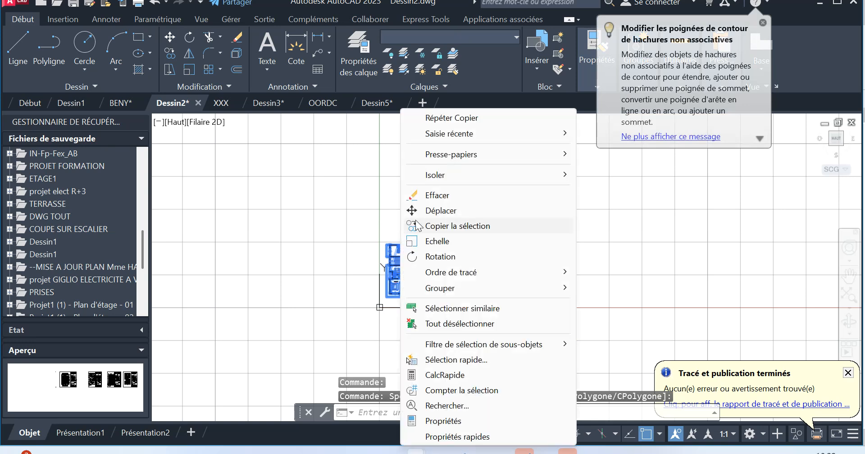
mouse_move(461, 159)
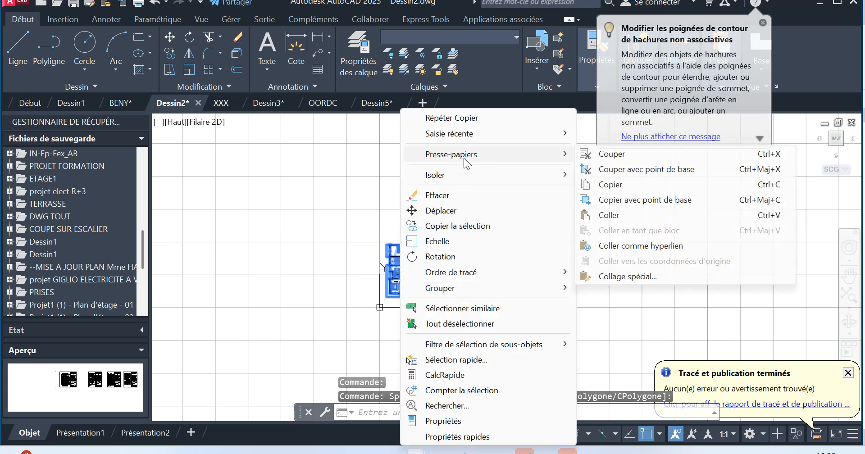
left_click(613, 184)
left_click(382, 109)
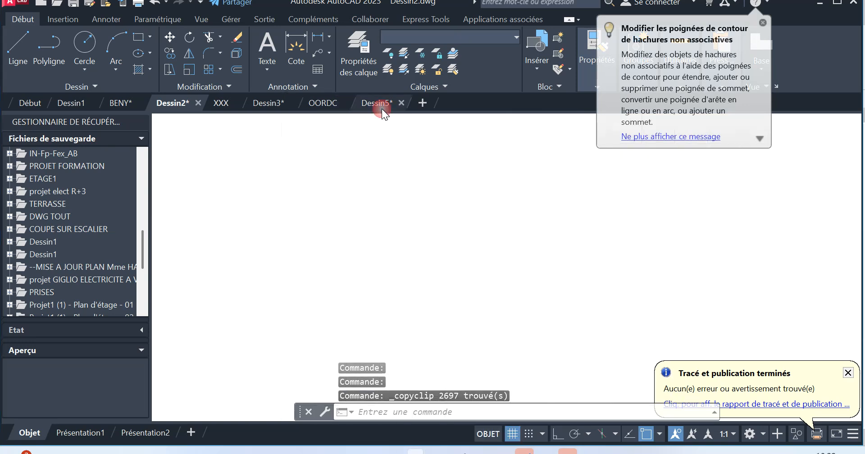
Paste the copied floor plan at an arbitrary point in Dessin5 and erase that misplaced copy.
right_click(394, 237)
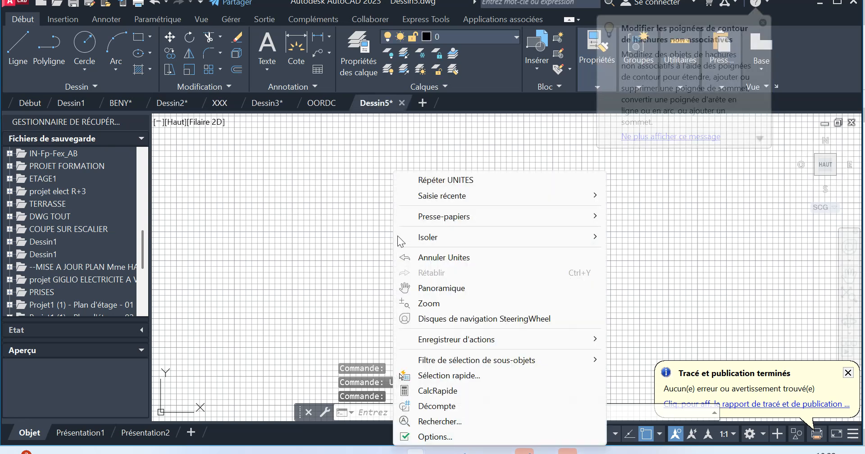
mouse_move(437, 223)
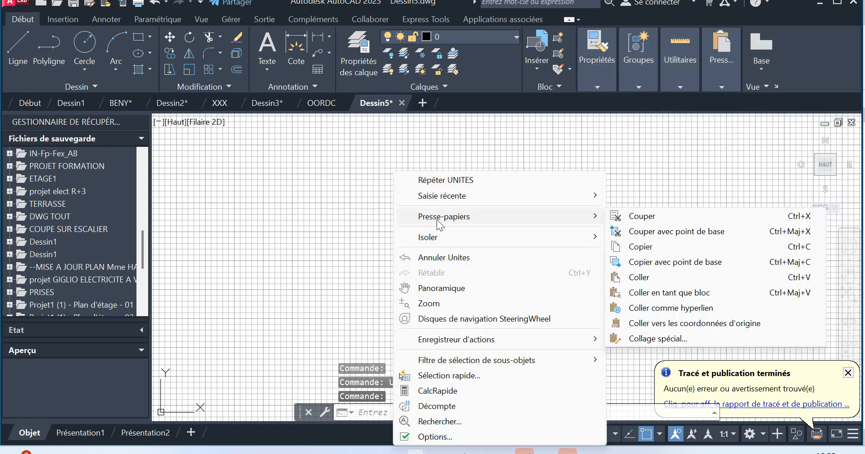
left_click(660, 280)
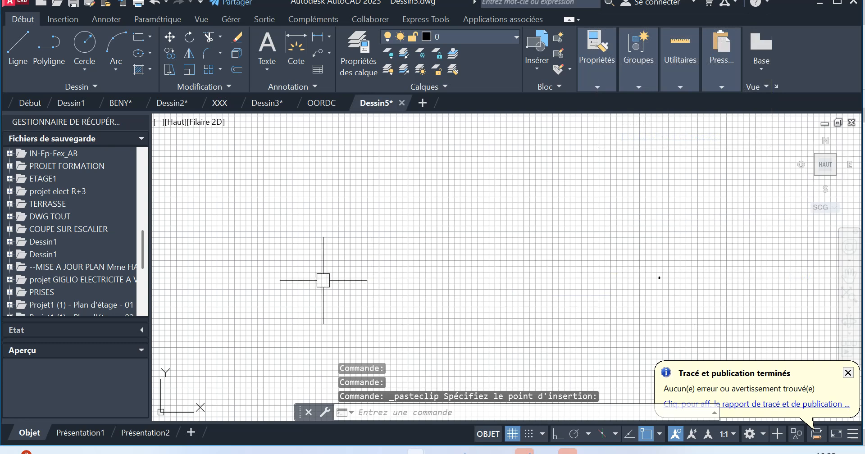
scroll(659, 274, "up", 5)
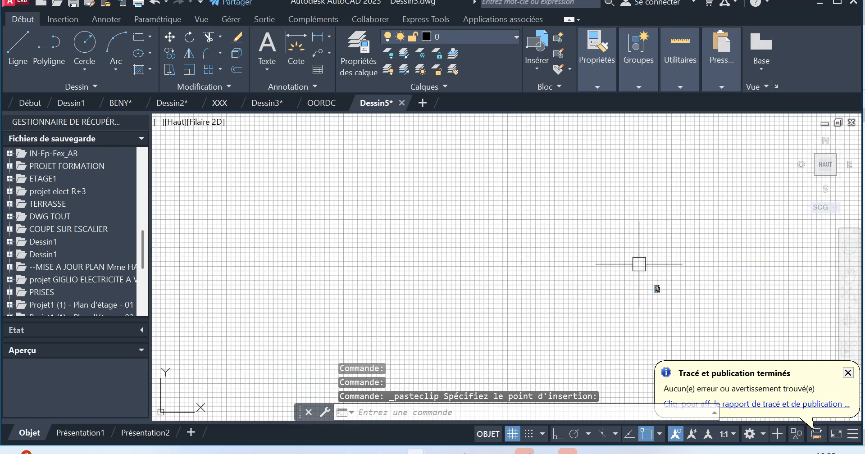
left_click(639, 265)
left_click(657, 287)
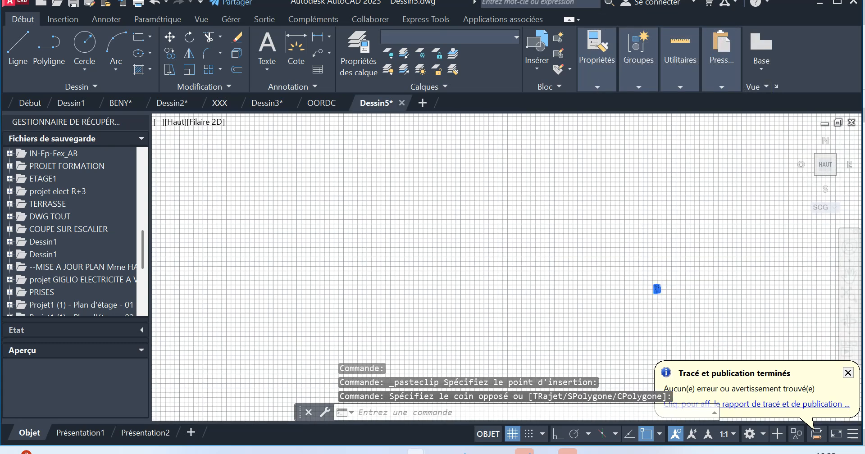
key("Delete")
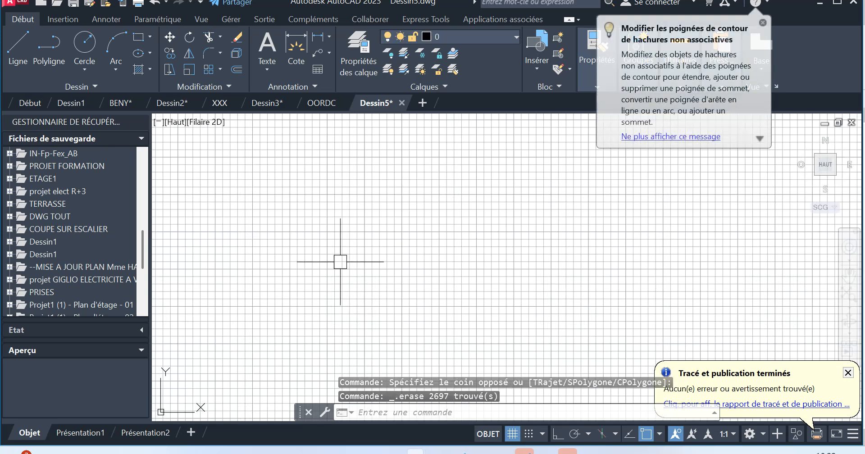
Paste the copied floor plan into Dessin5 with its insertion point at 0,0.
right_click(340, 263)
mouse_move(380, 221)
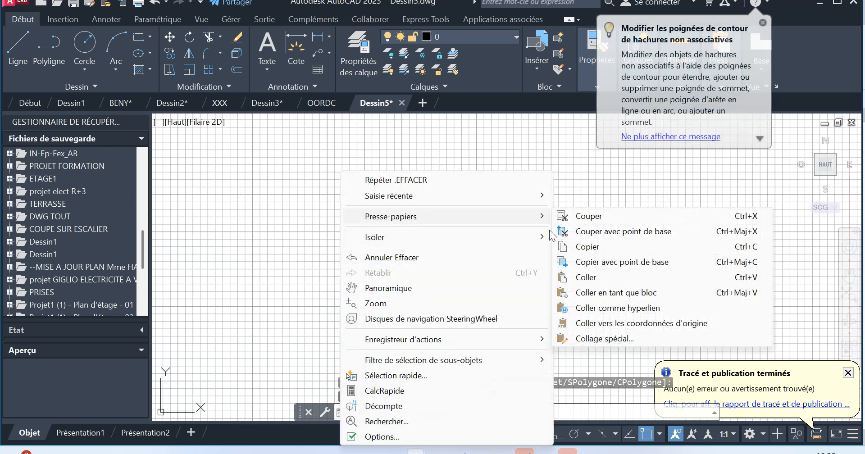
left_click(587, 276)
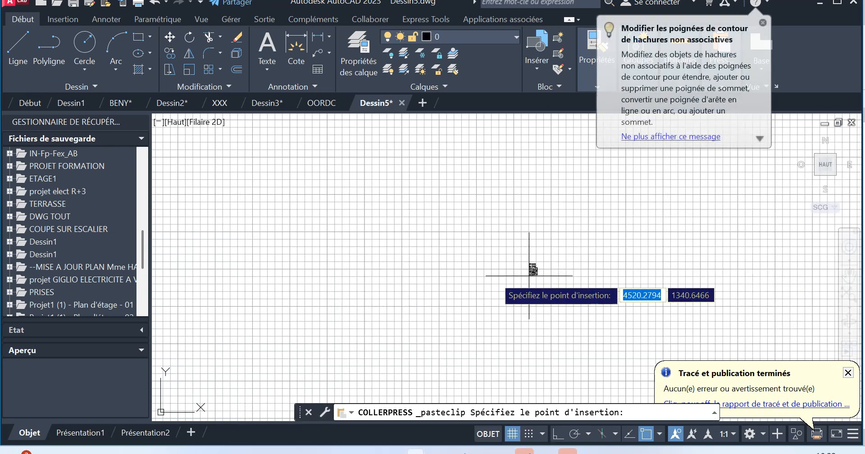
type("0")
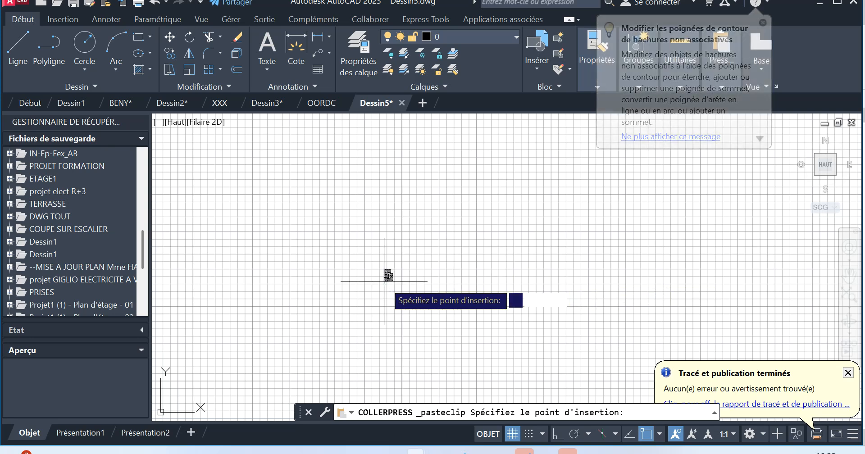
key("Tab")
type("0")
key("Return")
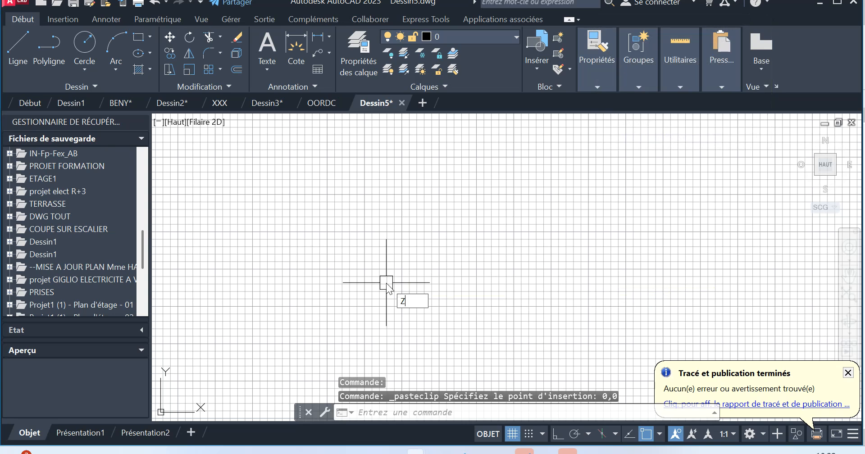
Select the entire pasted plan for the Scale command and set its base point at the SALON's upper-left inner wall corner.
type("Z")
key("Return")
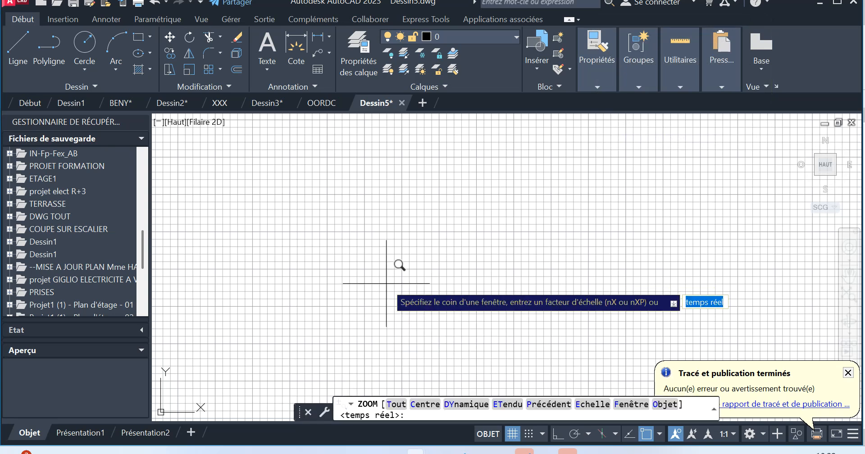
type("ET")
key("Return")
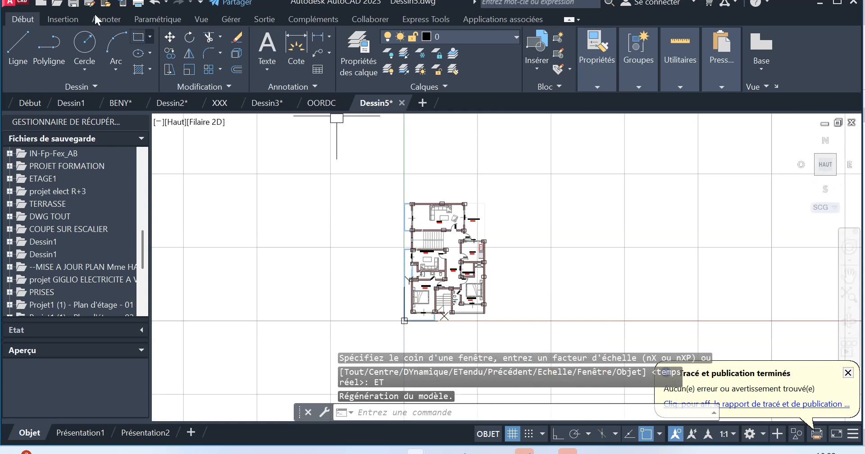
left_click(372, 177)
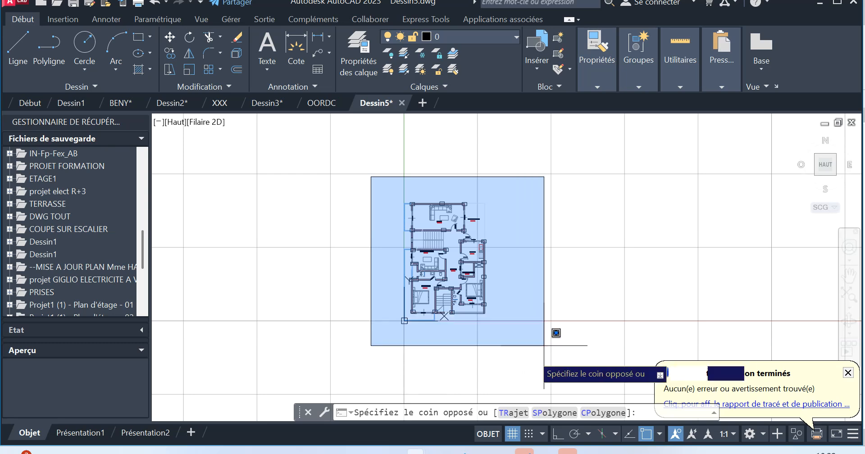
left_click(532, 355)
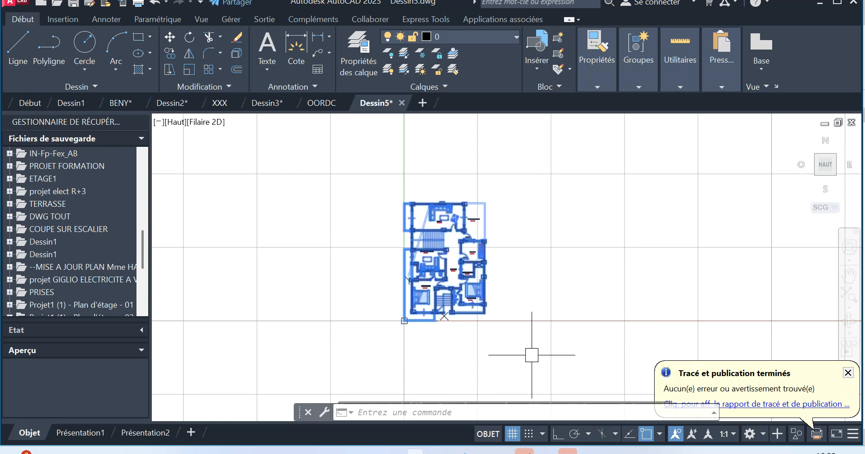
left_click(189, 70)
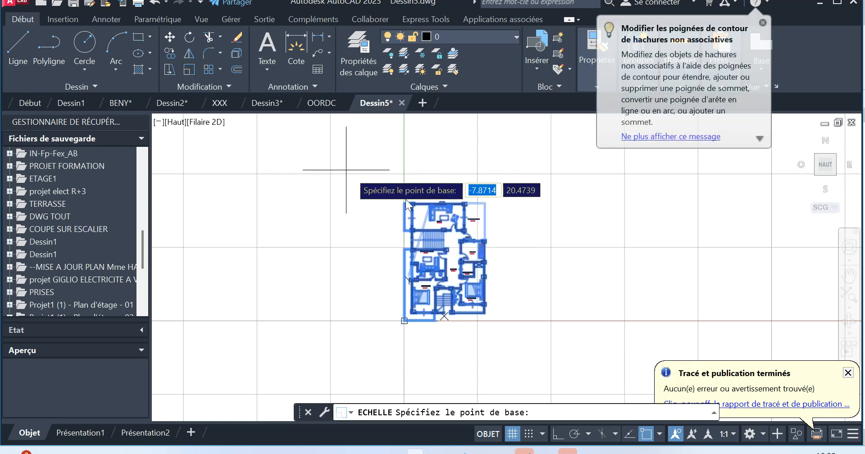
scroll(427, 202, "up", 12)
scroll(425, 203, "down", 5)
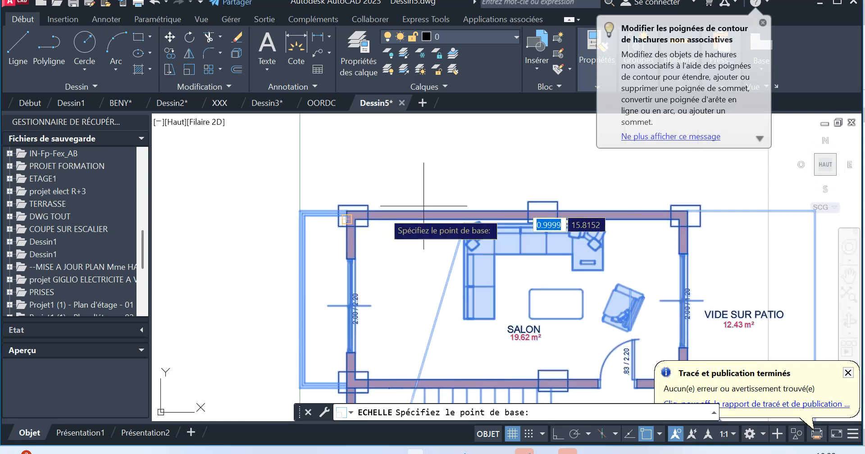
scroll(374, 215, "up", 8)
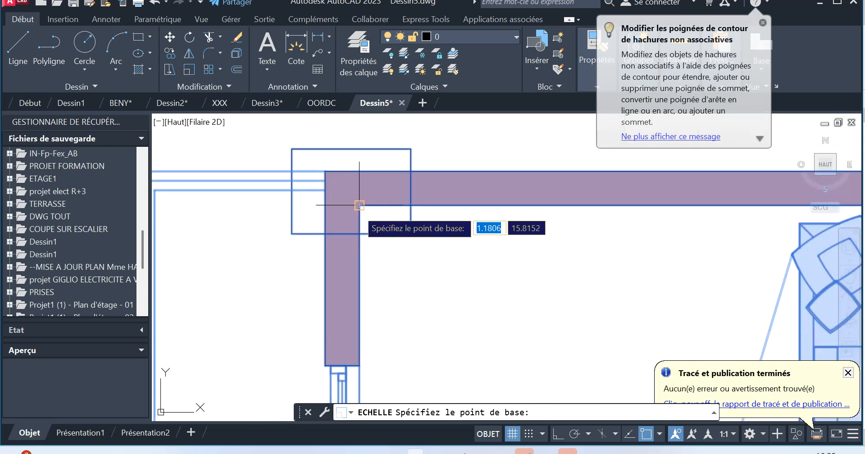
left_click(359, 205)
Scale the plan by reference, picking the wall's thickness at that corner as reference length and entering 18 as new length.
scroll(359, 205, "down", 6)
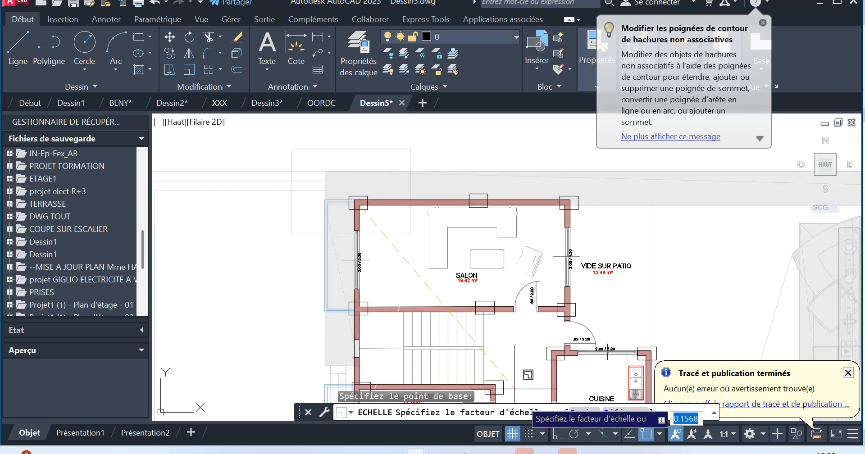
double_click(626, 414)
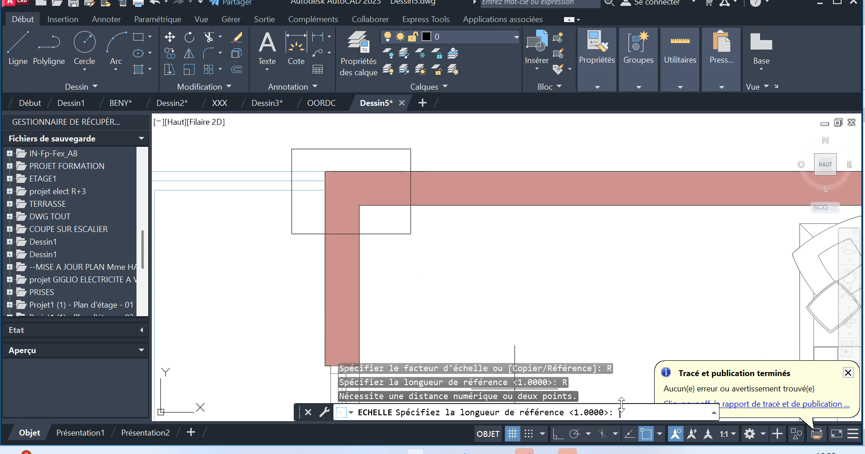
left_click(348, 205)
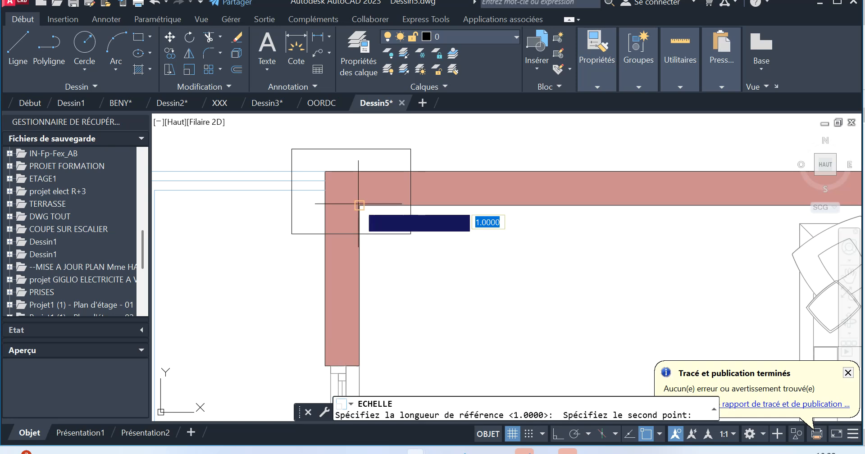
left_click(324, 205)
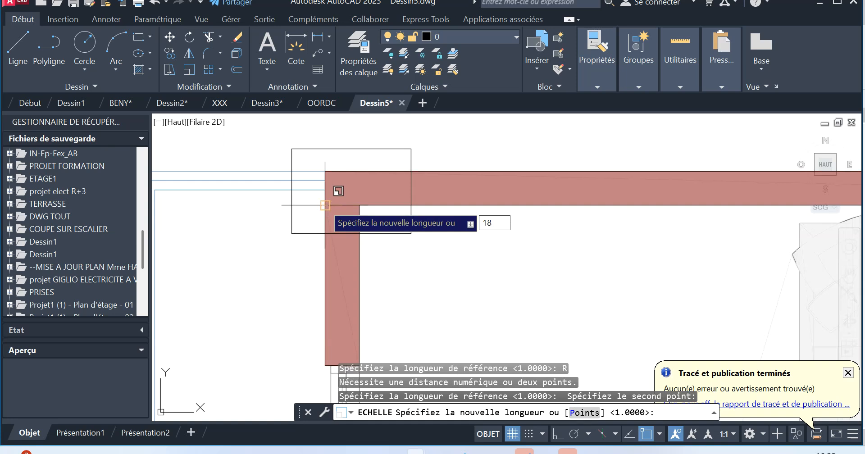
key("Return")
scroll(335, 197, "down", 8)
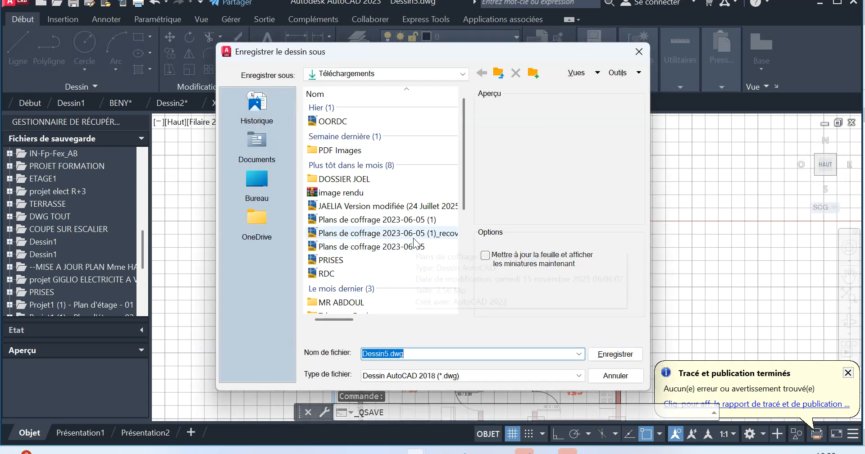
Save the scaled floor plan drawing as 01 ETAGE in the Téléchargements folder, in AutoCAD 2018 DWG format.
type("0")
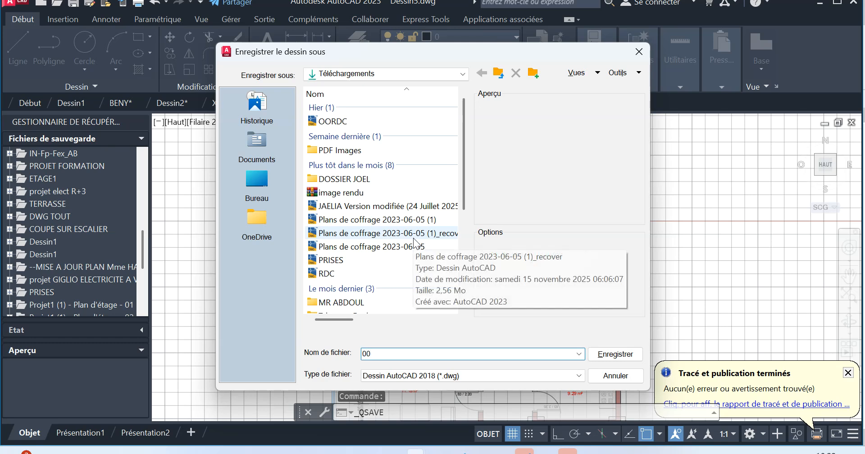
type("1 ETAGE")
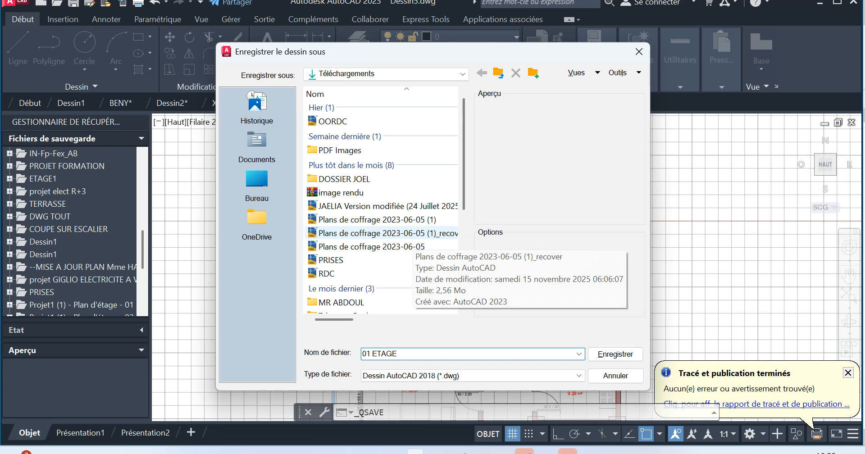
key("Return")
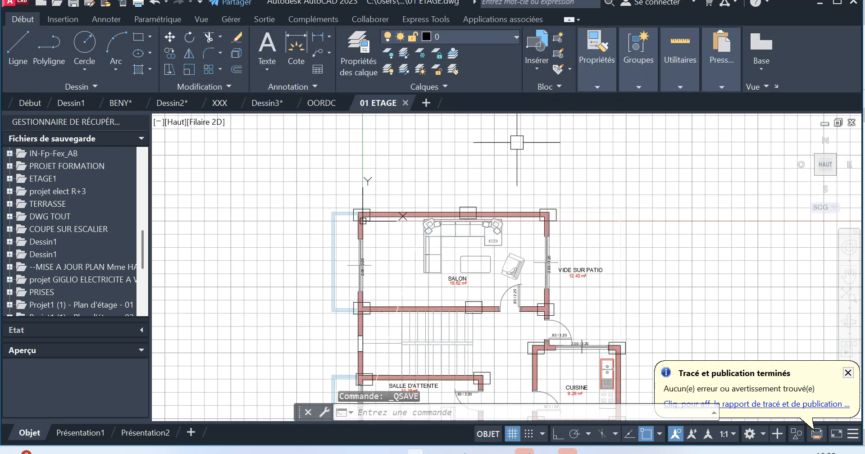
Draw a diagonal line across the SALON's upper-left wall corner, from the inner corner to the outer corner.
scroll(450, 185, "down", 4)
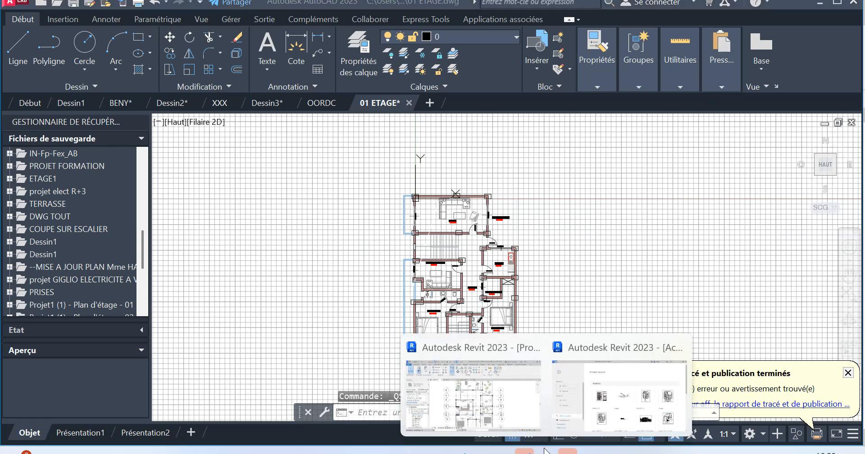
scroll(426, 187, "up", 10)
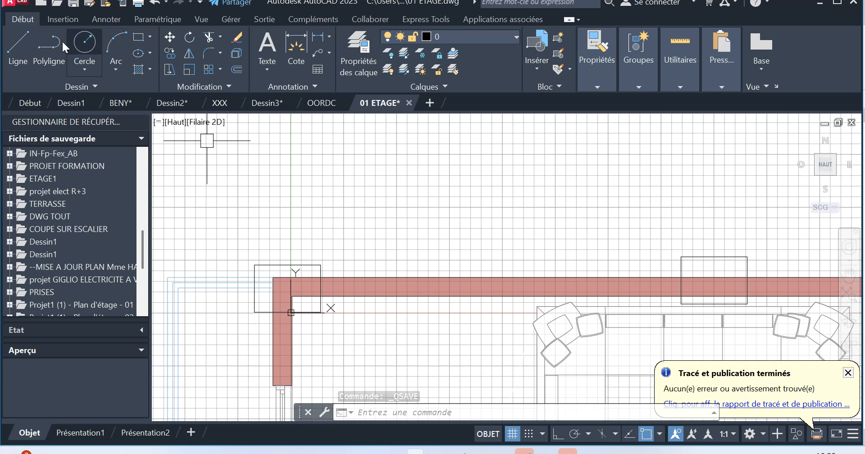
left_click(20, 41)
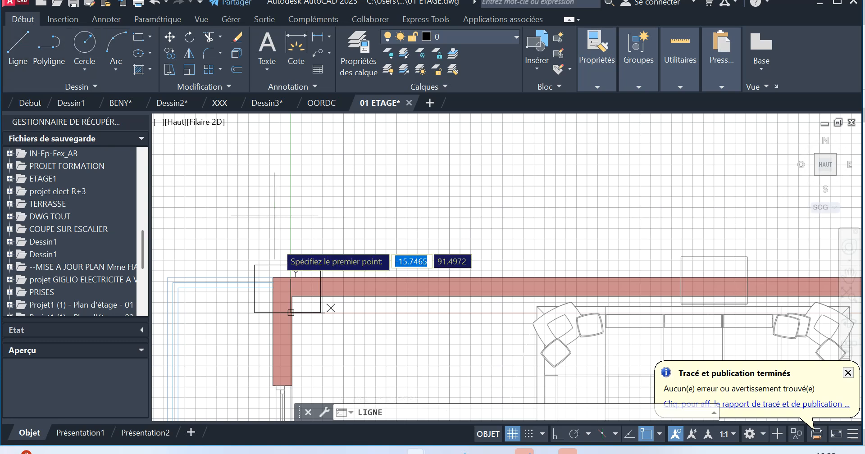
scroll(289, 285, "up", 6)
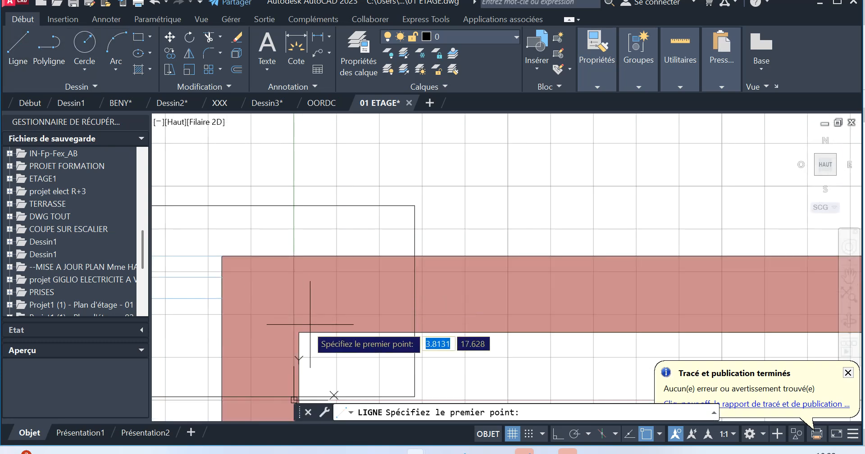
left_click(299, 333)
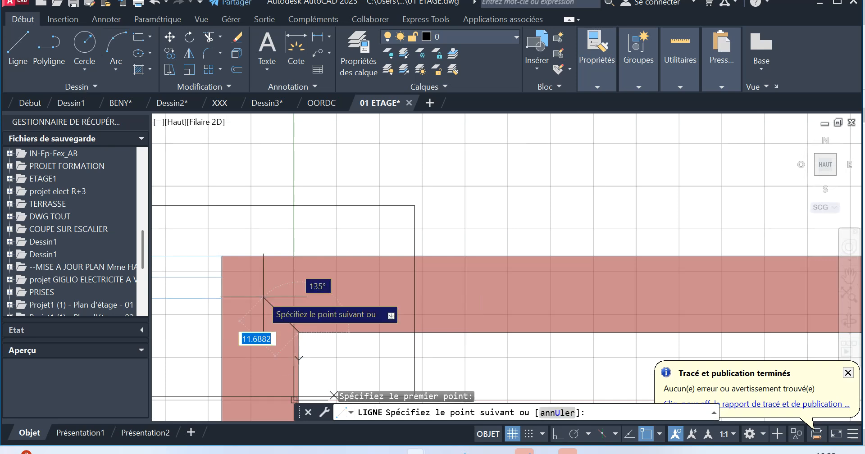
left_click(222, 257)
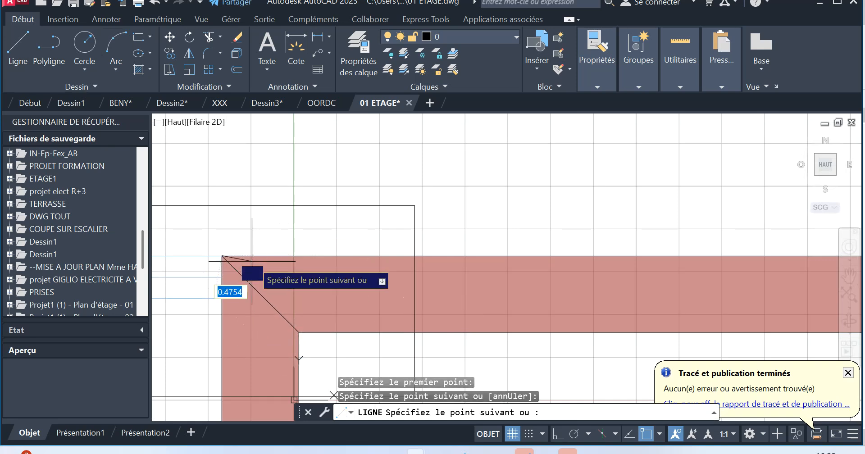
key("Escape")
Draw a short vertical line downward from the diagonal's midpoint with Ortho on, and save the drawing.
key("Return")
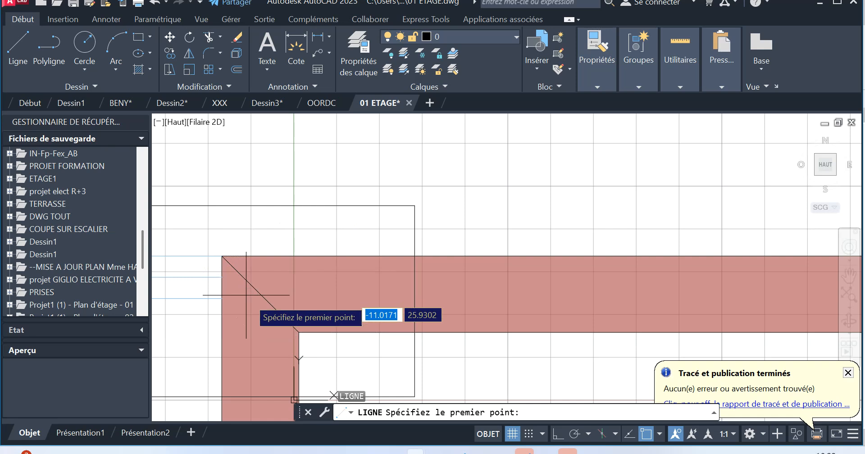
left_click(261, 294)
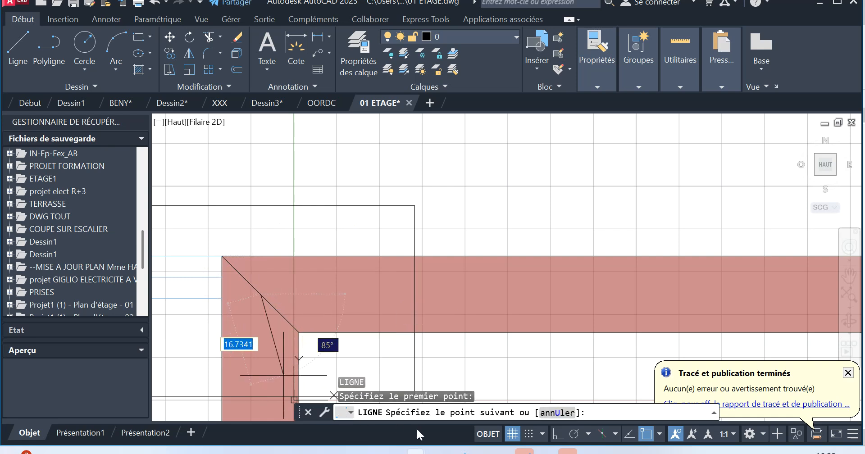
left_click(558, 434)
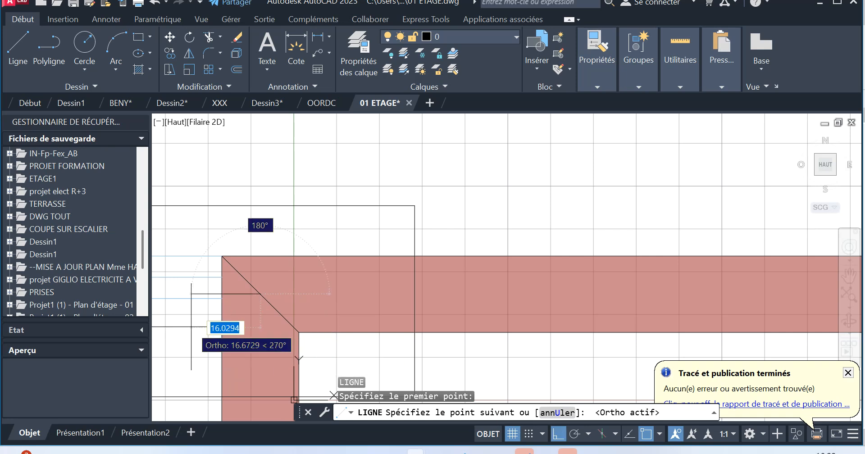
left_click(266, 359)
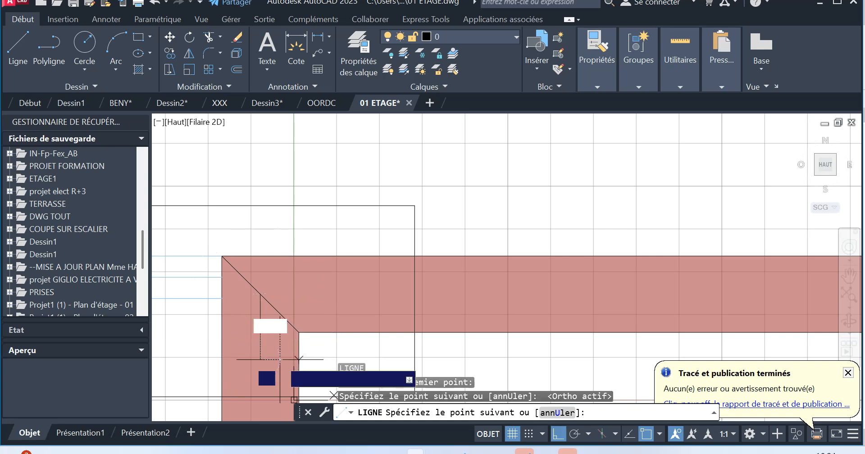
key("Escape")
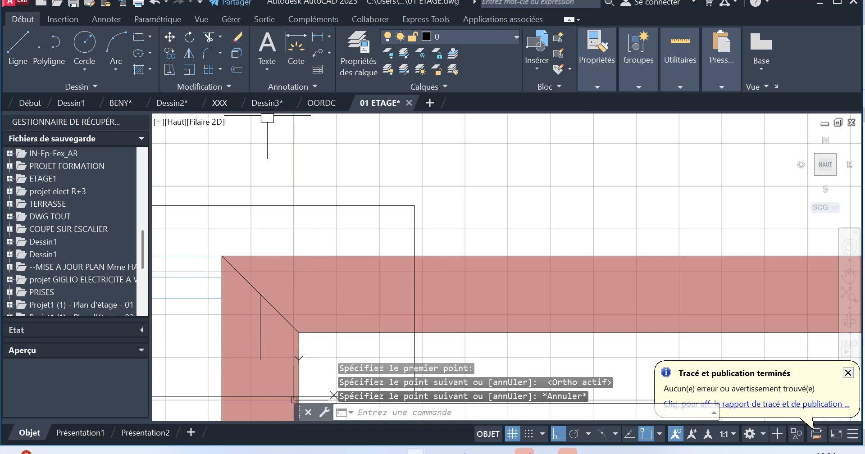
left_click(73, 5)
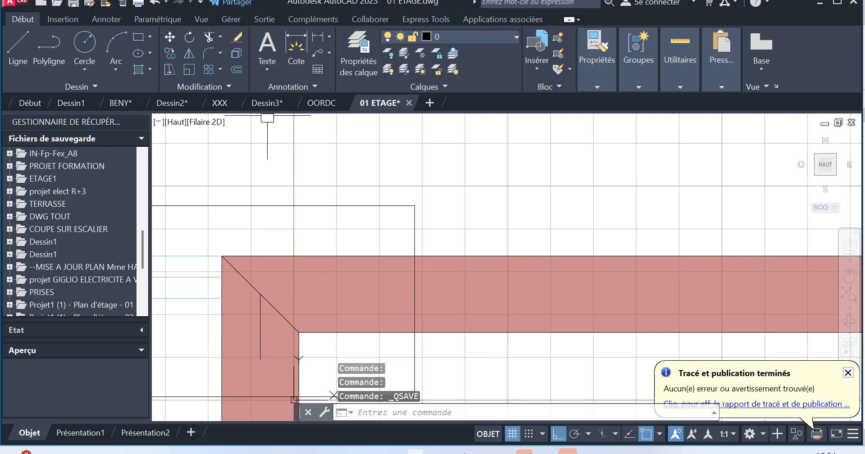
Switch to Revit and turn off halftone for the imported OORDC.dwg in the 03PH RDC view's visibility overrides.
mouse_move(546, 450)
left_click(504, 402)
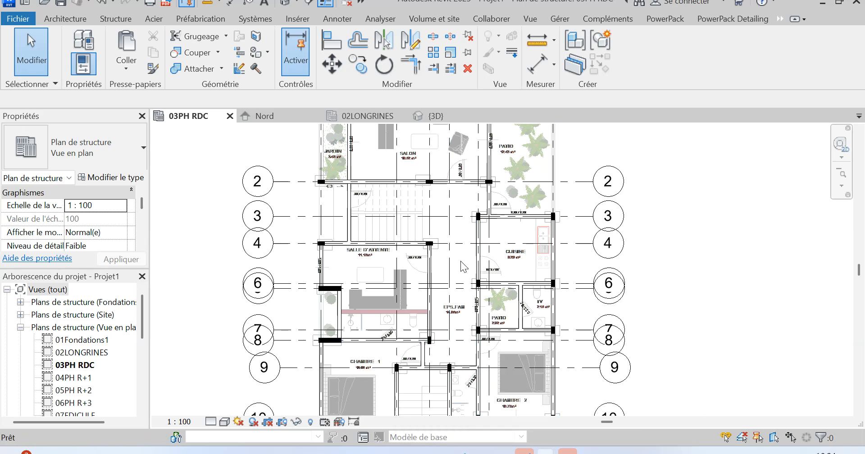
key("v")
key("g")
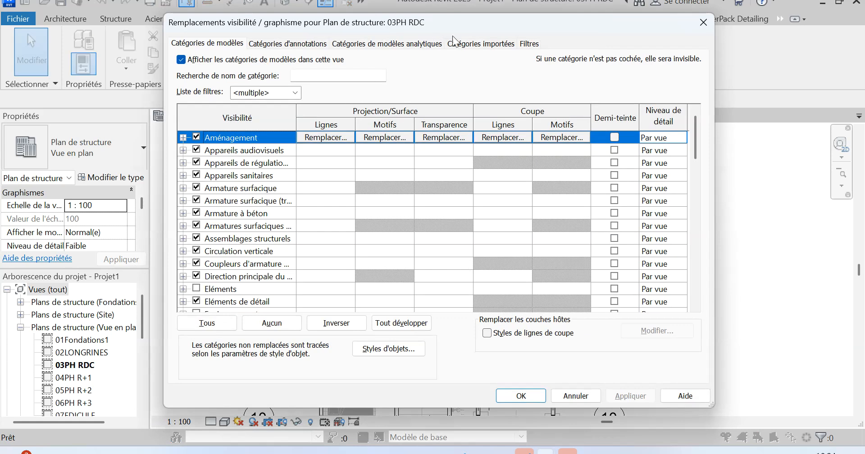
left_click(479, 45)
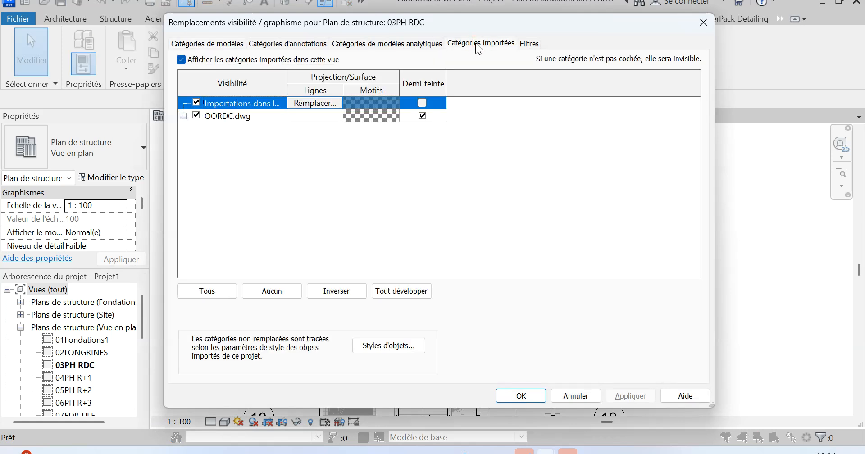
left_click(422, 115)
left_click(627, 397)
left_click(520, 396)
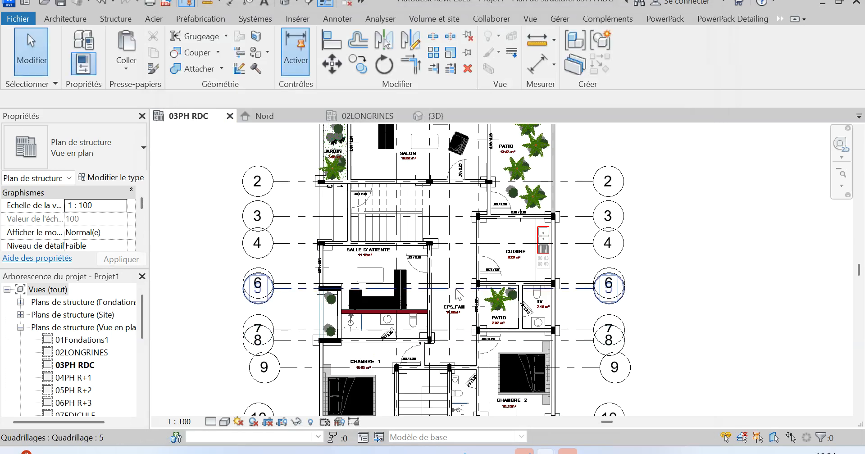
Hide the imported OORDC.dwg in the 03PH RDC view through the visibility/graphics overrides.
key("v")
key("g")
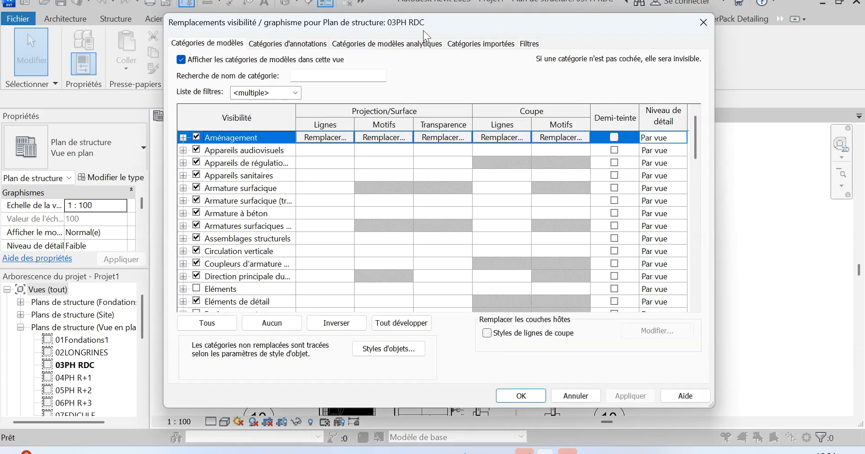
left_click(465, 45)
left_click(197, 117)
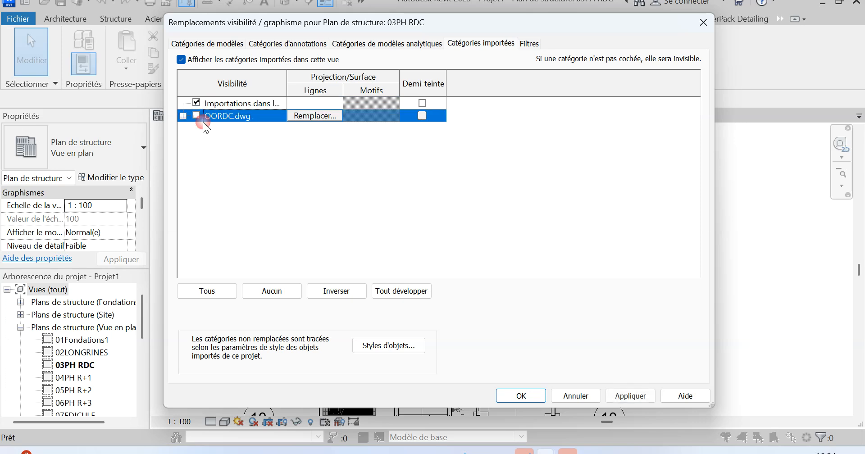
left_click(626, 399)
left_click(531, 396)
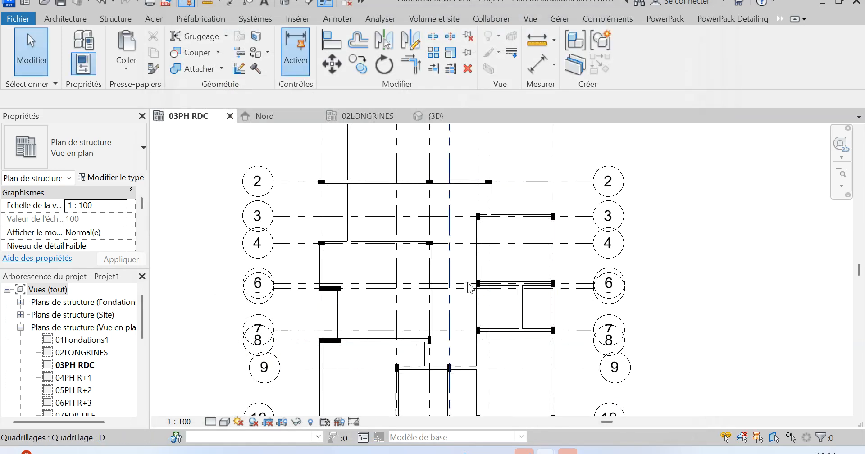
Link the CAD file 01 ETAGE.dwg with Automatique - Centre à centre positioning, placed at level 03PH RDC.
scroll(468, 280, "down", 2)
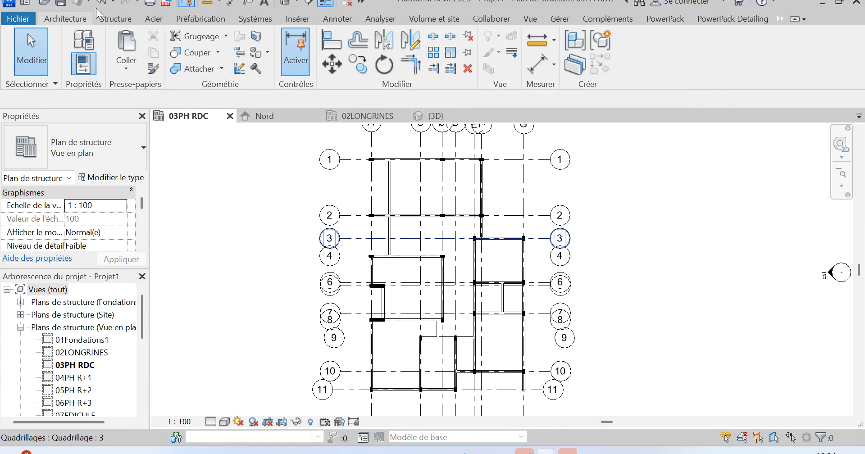
left_click(299, 19)
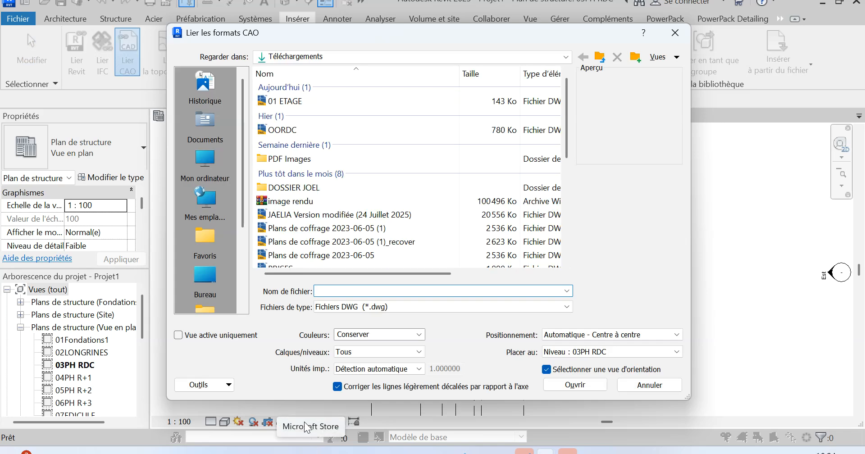
left_click(320, 103)
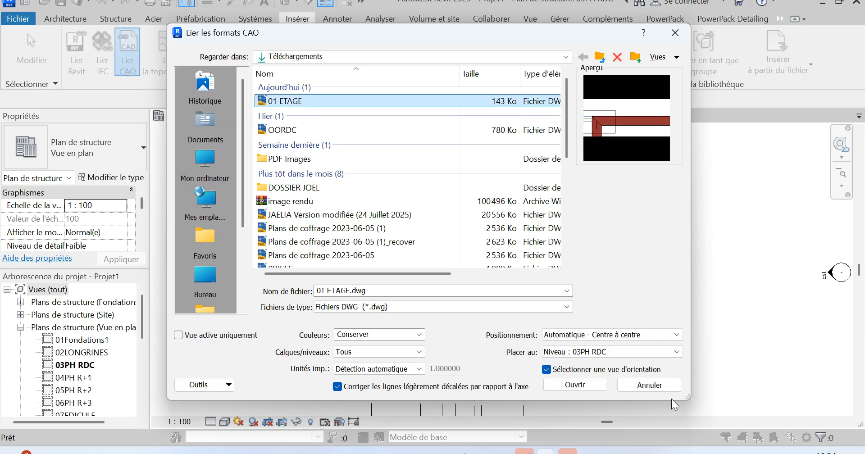
left_click(596, 338)
left_click(595, 346)
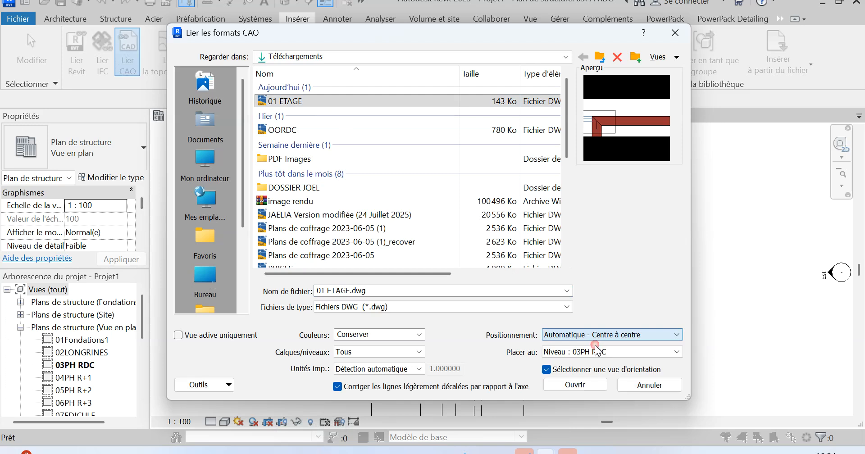
left_click(571, 385)
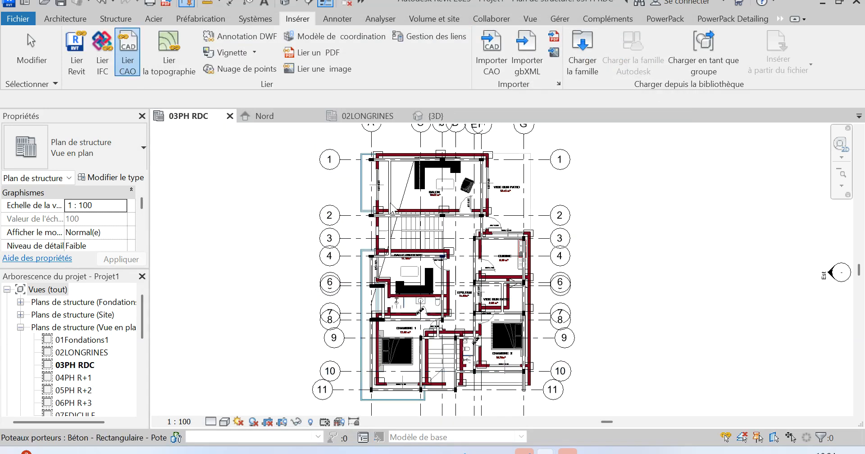
Move the linked 01 ETAGE plan from the diagonal's midpoint in its upper-left wall corner to the centre of the column at grids A and 1.
scroll(382, 159, "up", 3)
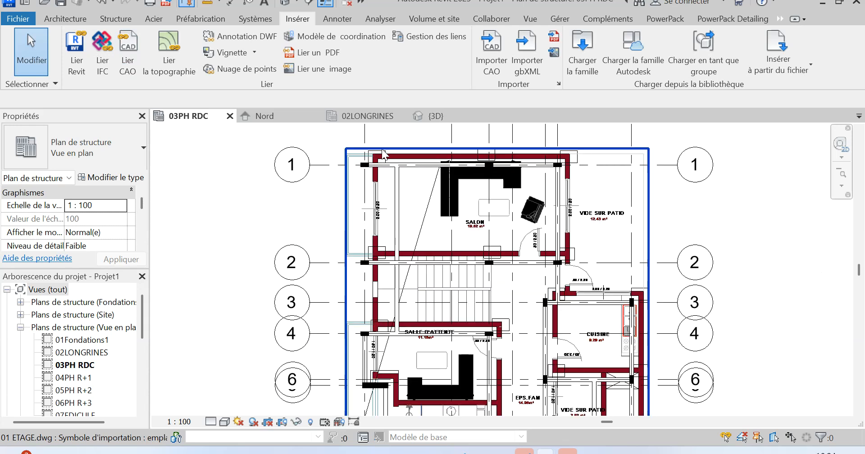
scroll(383, 156, "up", 5)
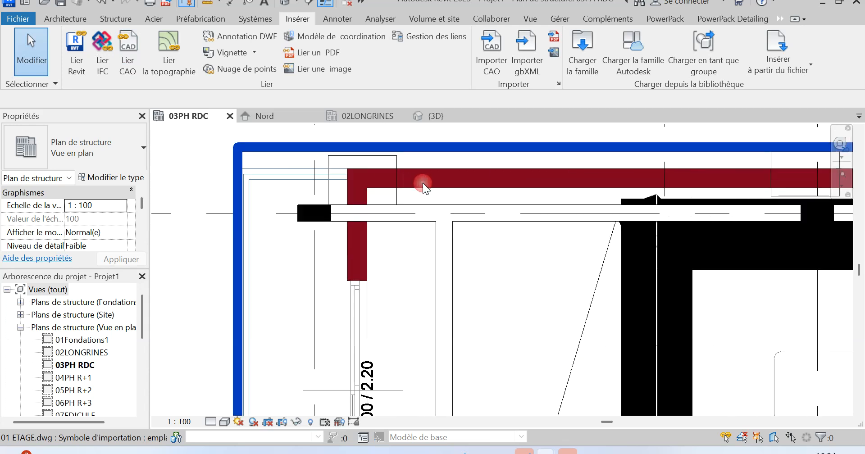
left_click(423, 184)
scroll(357, 189, "down", 2)
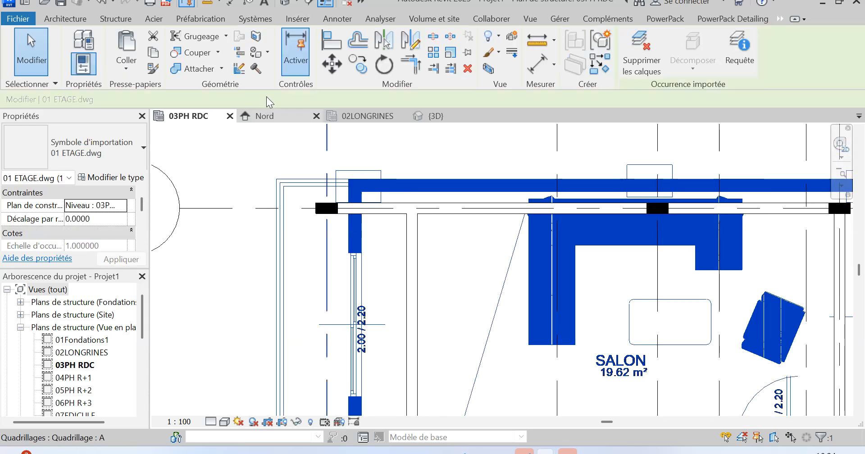
left_click(332, 64)
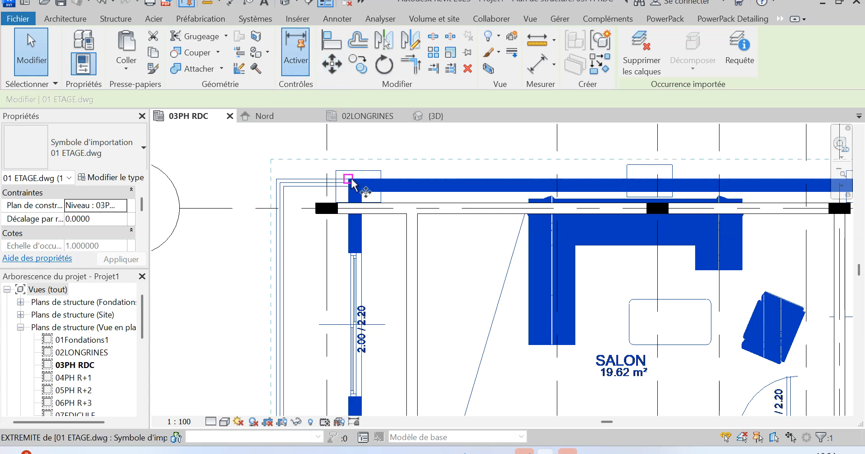
scroll(363, 192, "up", 5)
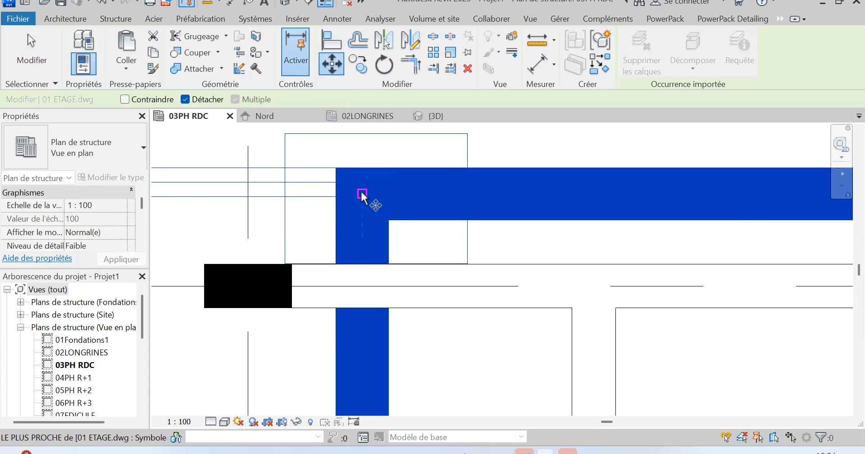
left_click(363, 194)
scroll(402, 232, "down", 1)
scroll(400, 231, "down", 1)
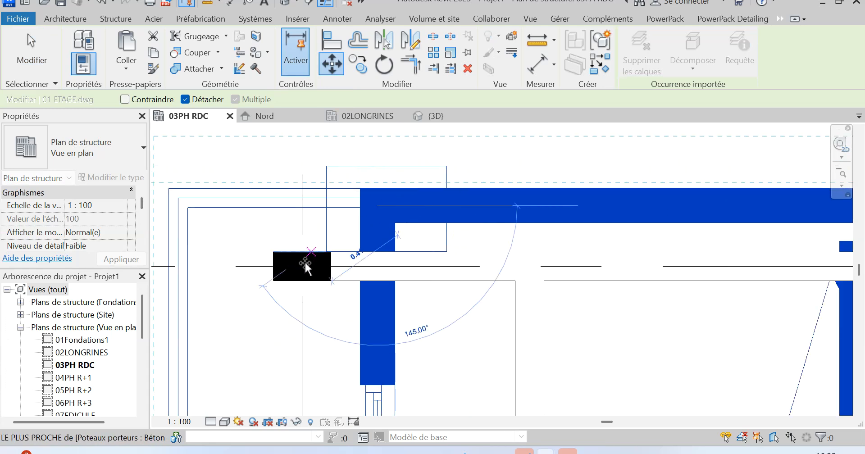
left_click(303, 266)
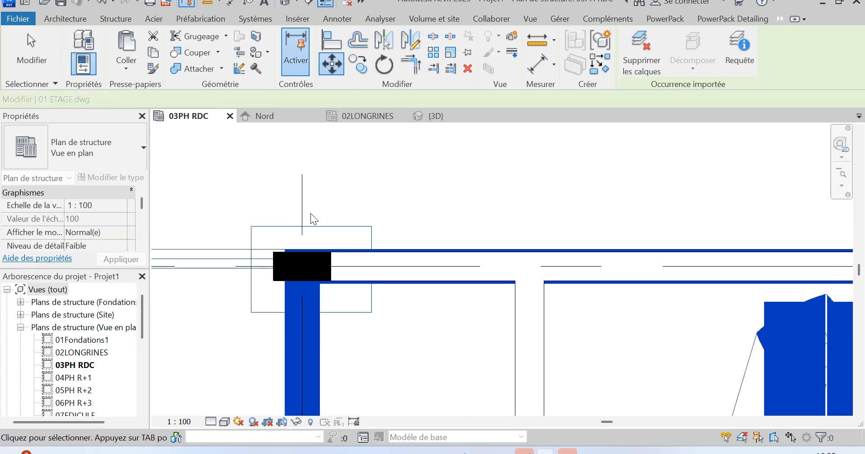
scroll(311, 202, "down", 3)
key("Escape")
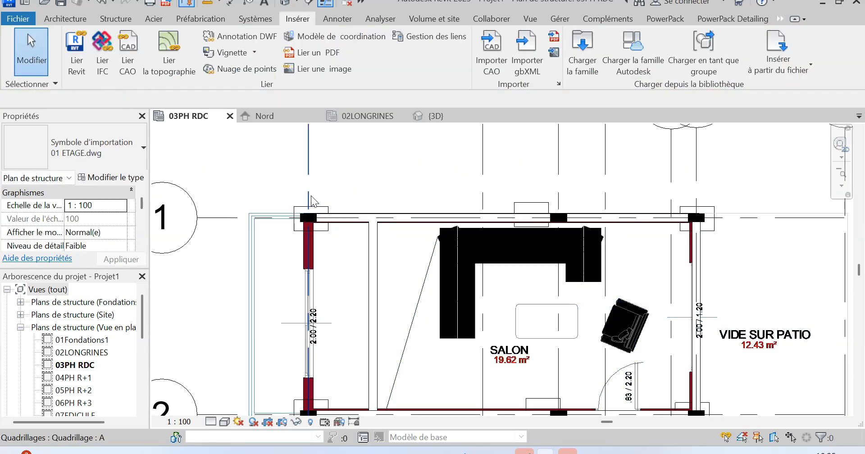
scroll(311, 197, "down", 3)
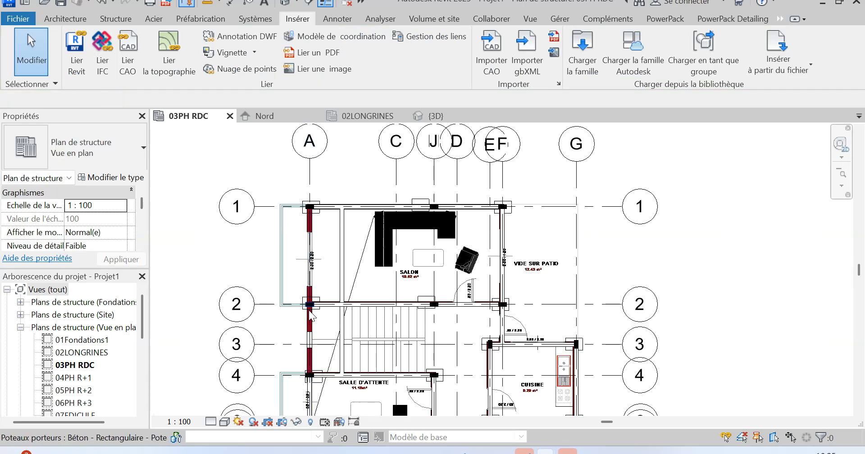
scroll(309, 311, "up", 3)
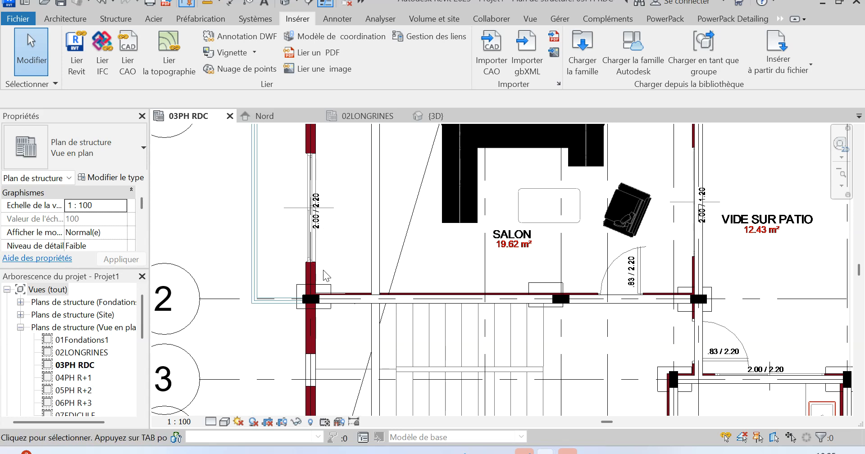
left_click(299, 300)
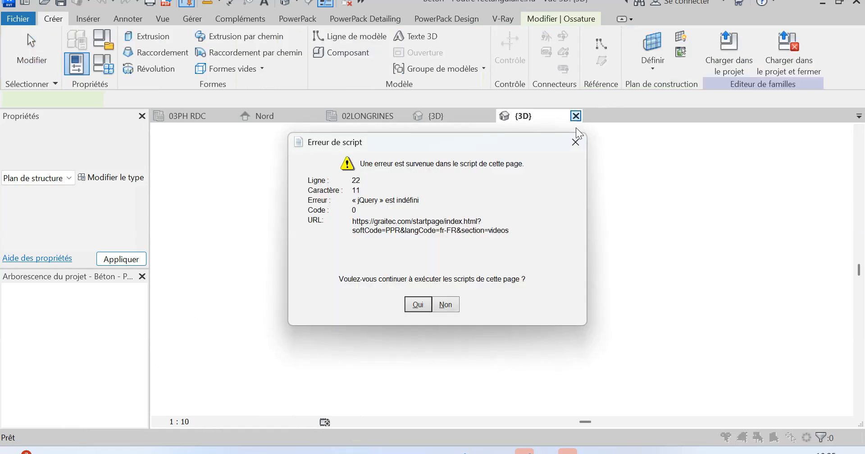
left_click(572, 139)
left_click(577, 113)
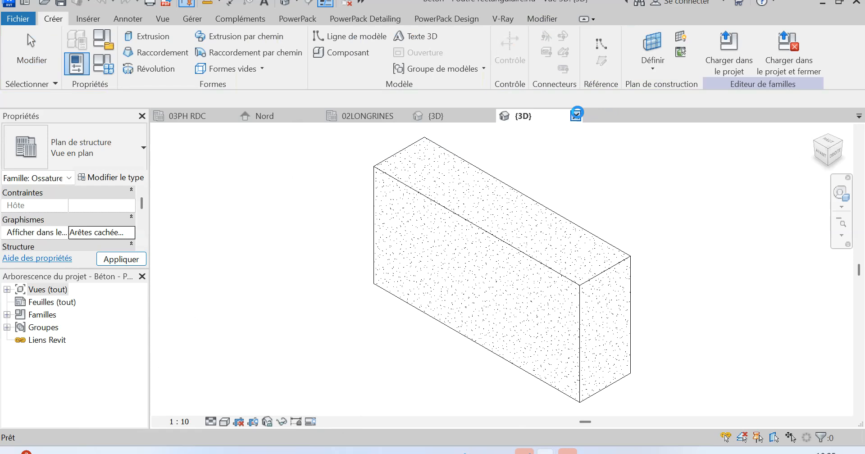
left_click(469, 236)
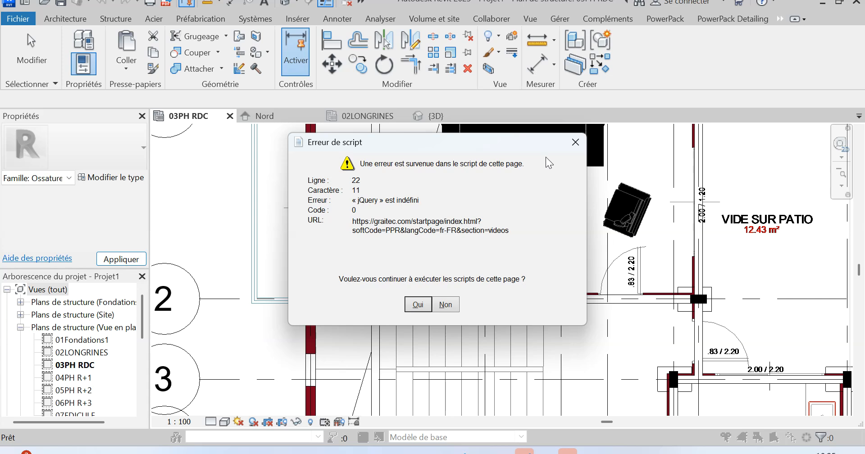
left_click(575, 145)
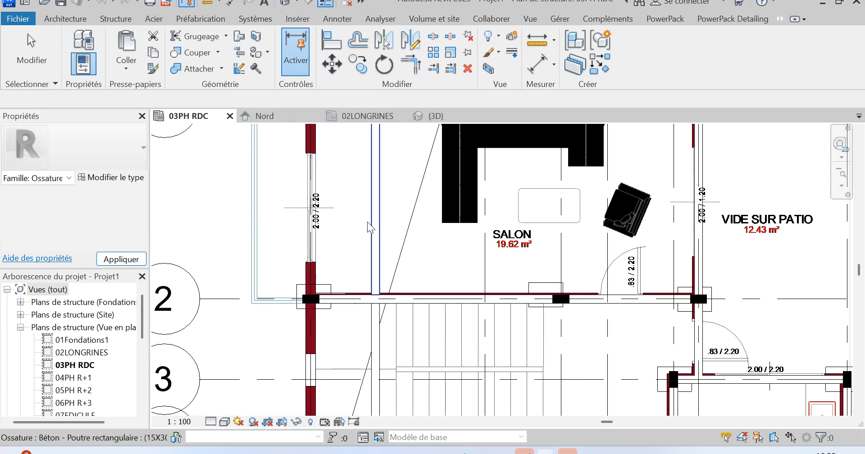
Delete the 15X30 concrete beam spanning between grids 1 and 2, just inside grid A.
scroll(371, 274, "down", 1)
scroll(370, 274, "down", 1)
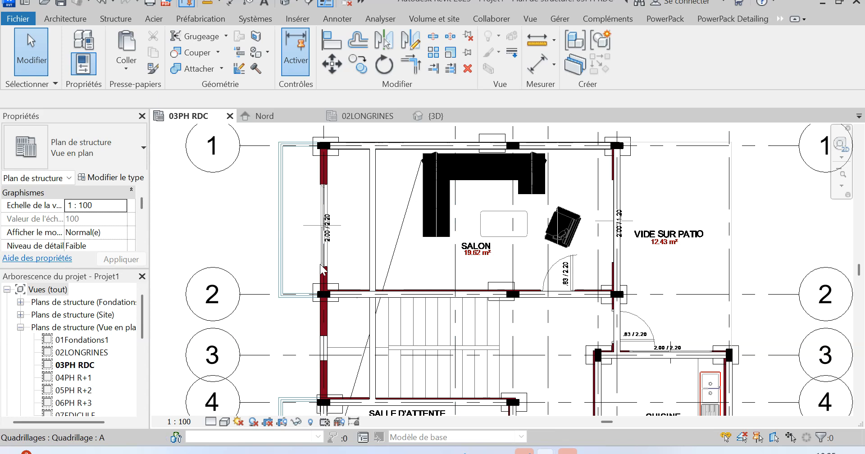
left_click(375, 193)
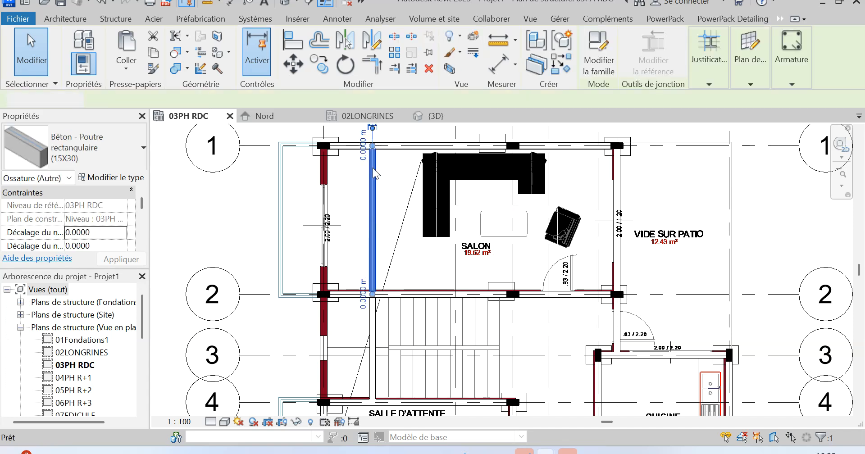
key("Escape")
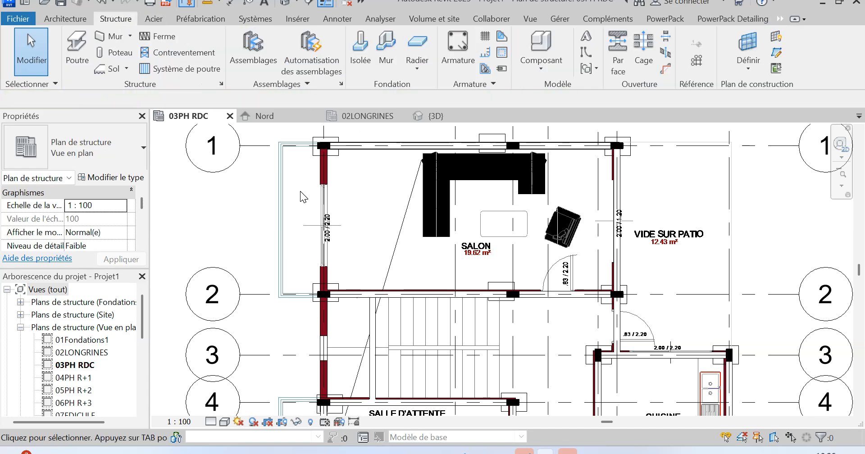
Draw a 15X30 concrete beam at level 03PH RDC along grid A, between the column centres at grids 2 and 1.
key("b")
key("m")
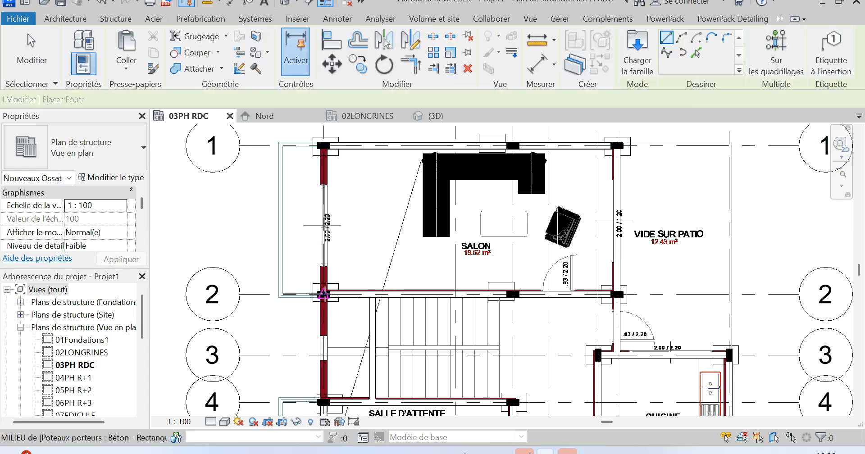
left_click(323, 294)
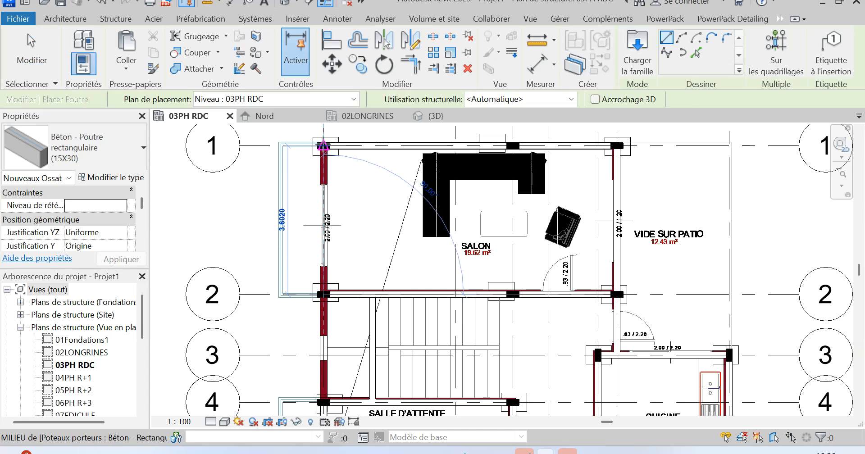
left_click(338, 150)
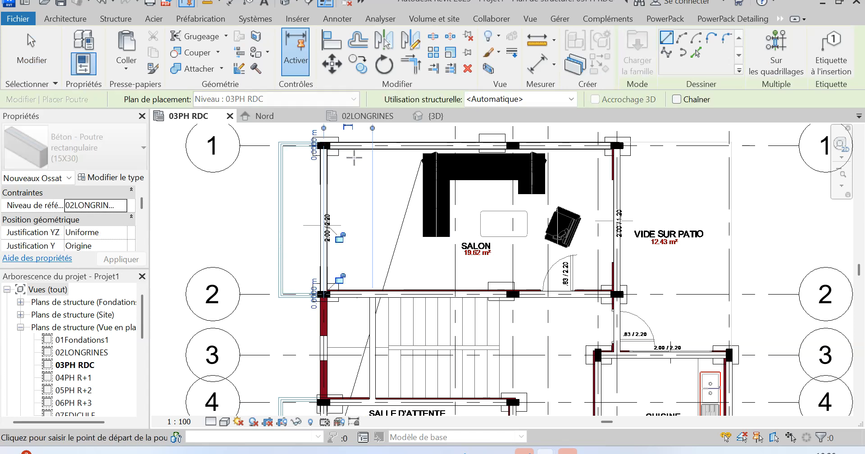
key("Escape")
key("Escape")
Delete the beam beside the staircase, just inside grid A, between grids 2 and 4.
scroll(351, 164, "down", 1)
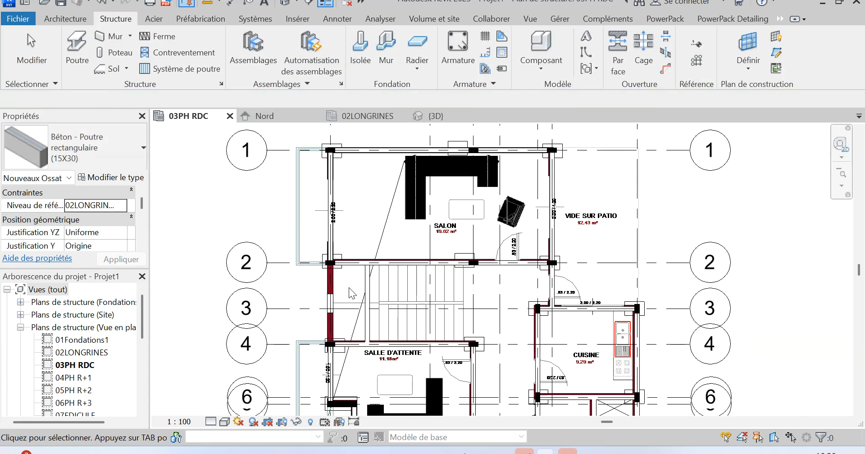
scroll(353, 294, "up", 1)
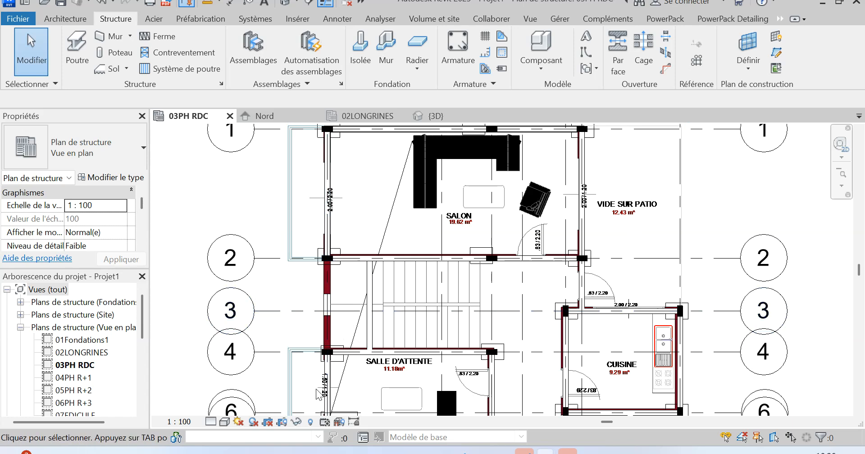
left_click(373, 294)
key("Delete")
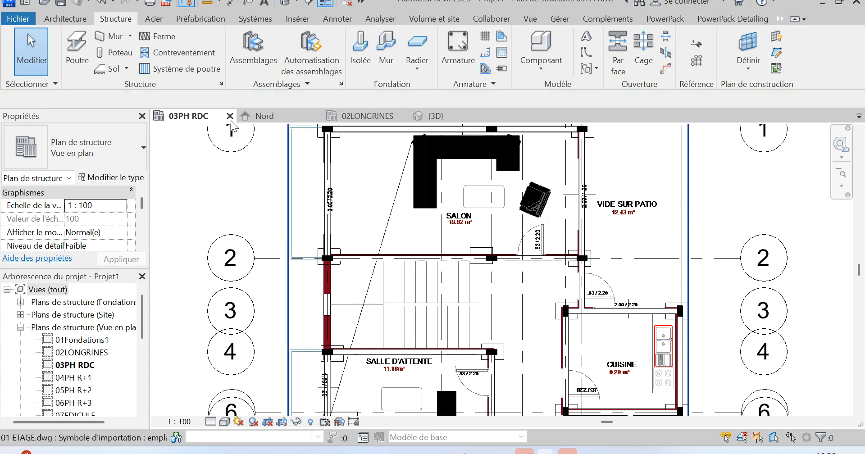
Draw a 15X30 concrete beam along grid A from the column centre at grid 4 to the one at grid 2.
key("b")
key("m")
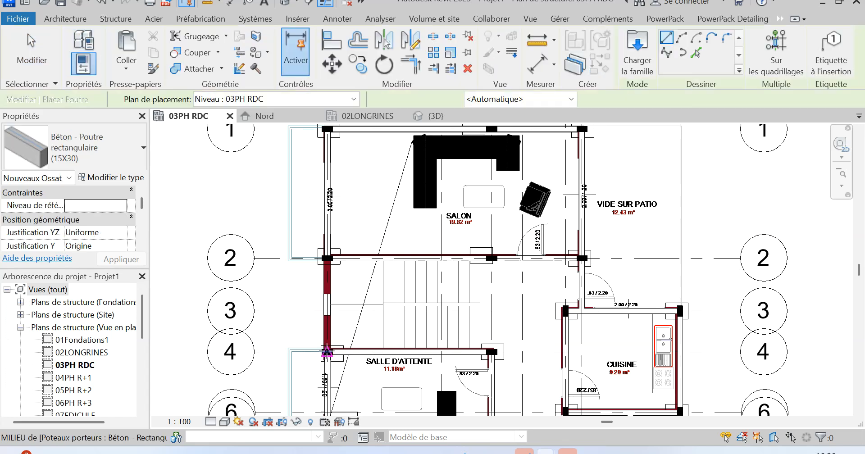
left_click(328, 351)
left_click(326, 258)
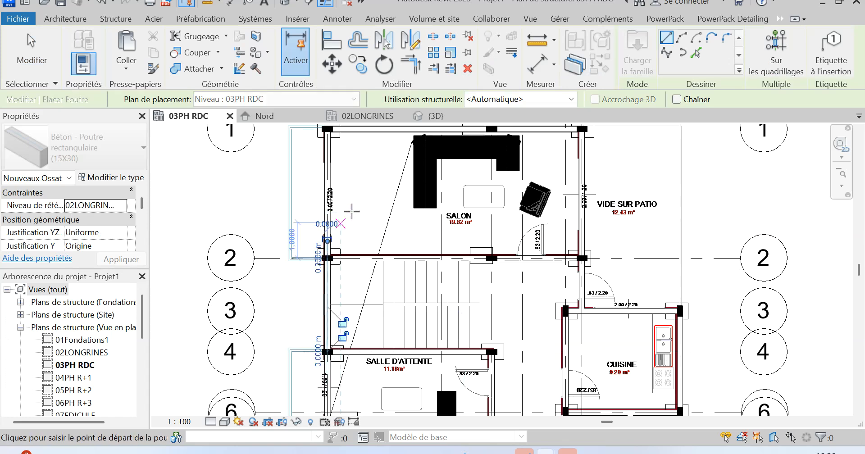
Draw a 15X30 beam on the staircase's far side from grid A, between the column centres at grids 4 and 2.
scroll(357, 192, "down", 1)
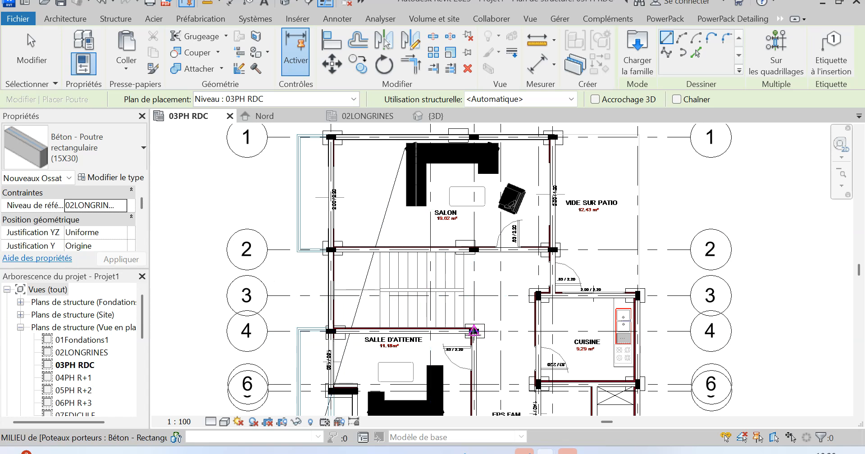
scroll(474, 328, "up", 2)
scroll(485, 318, "up", 1)
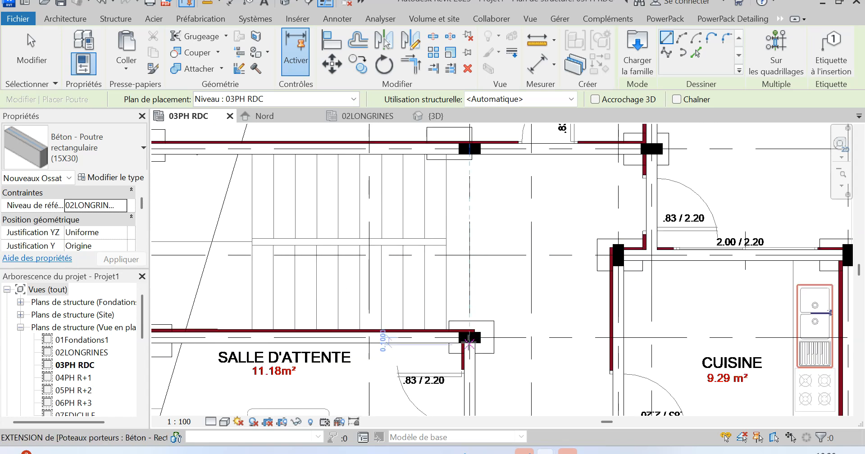
left_click(474, 329)
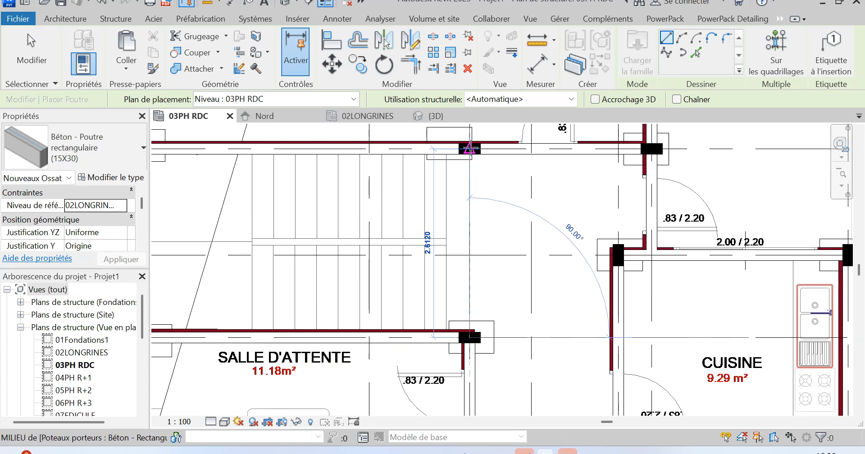
left_click(477, 187)
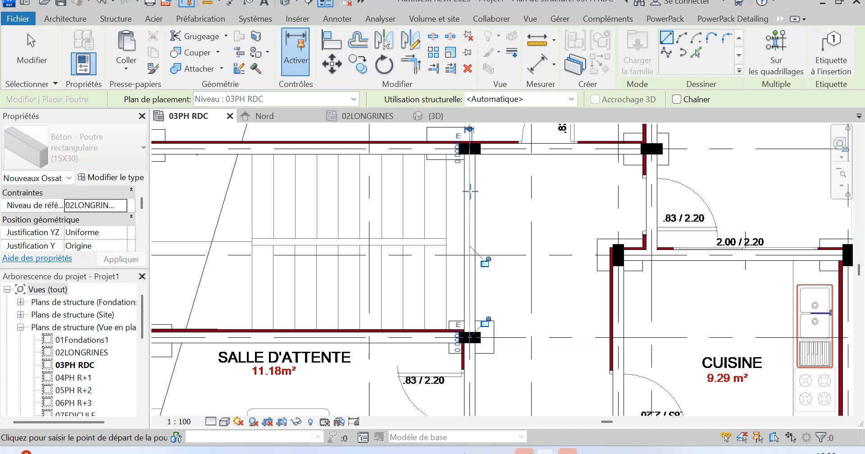
Check the beam layout against the linked floor plan, down to the area beside CHAMBRE 2 between grids 10 and 11.
scroll(471, 190, "down", 2)
scroll(471, 191, "down", 2)
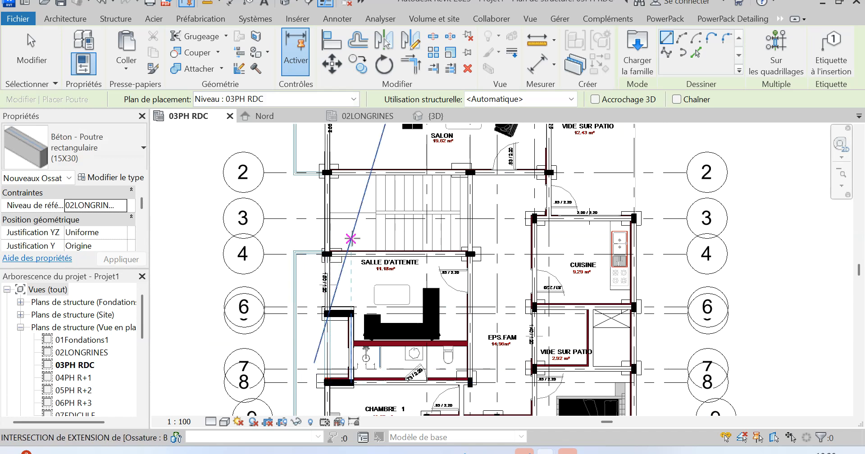
scroll(351, 238, "down", 2)
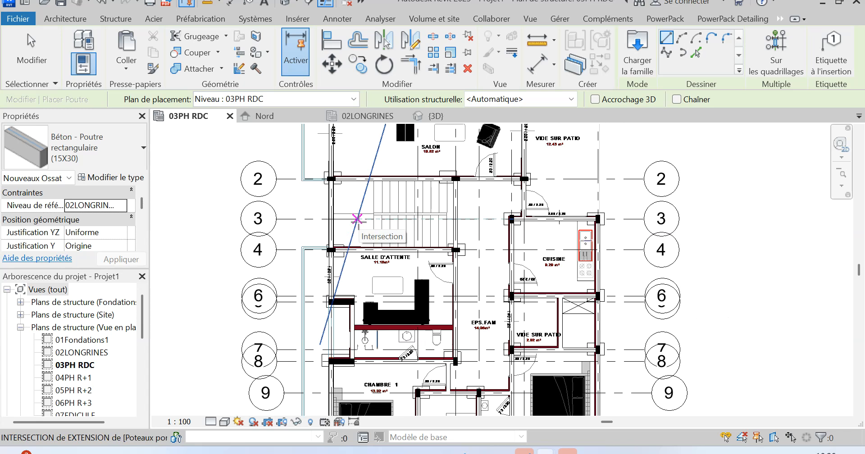
scroll(354, 221, "down", 2)
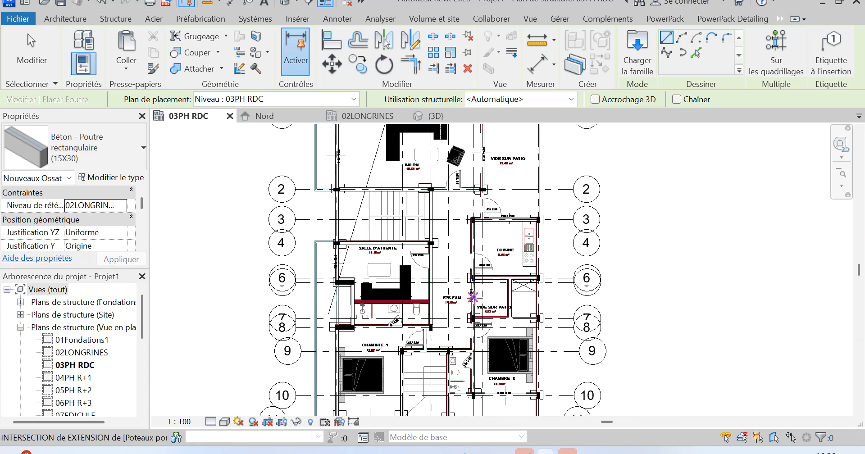
scroll(447, 246, "down", 2)
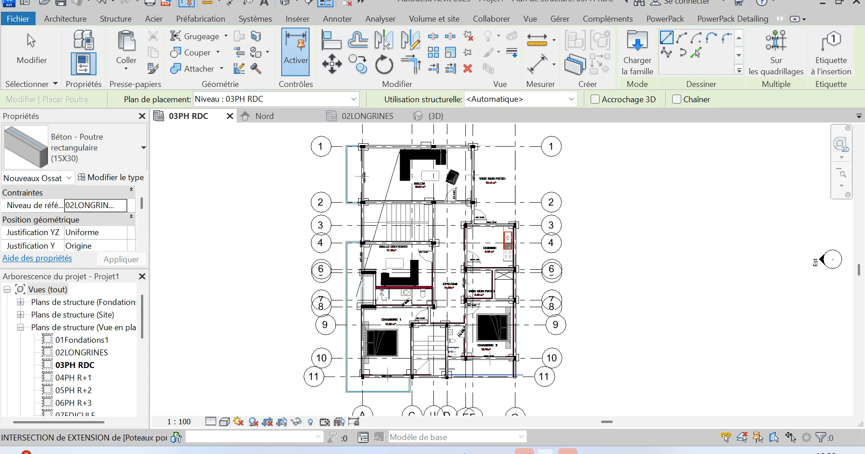
scroll(496, 377, "up", 3)
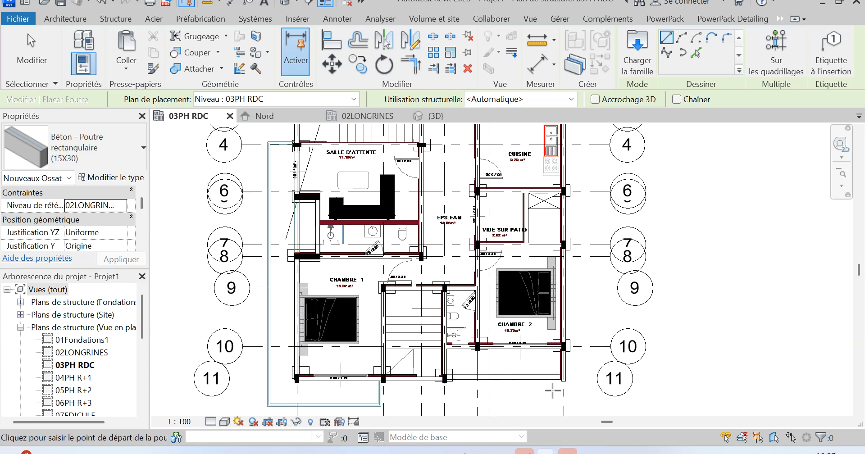
scroll(580, 387, "up", 2)
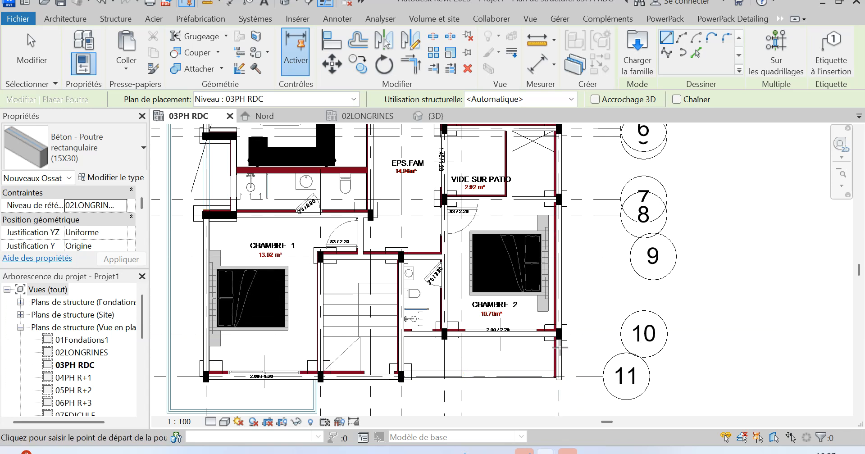
scroll(462, 390, "up", 2)
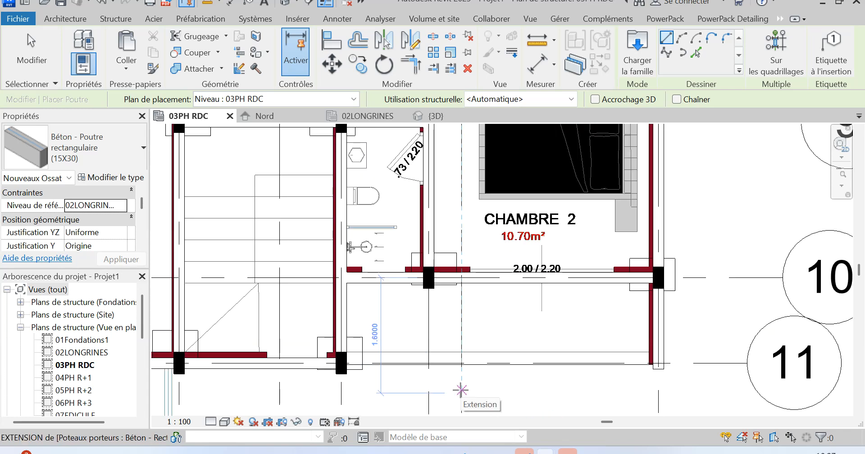
key("Escape")
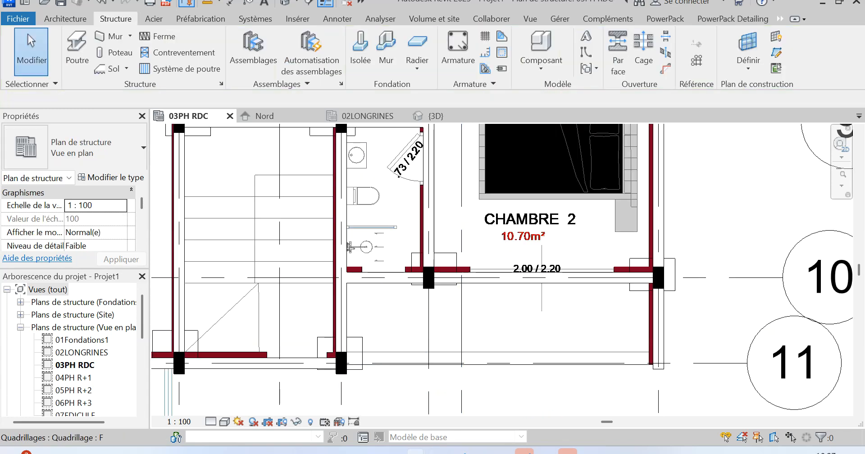
Switch to AutoCAD, inspect the walls and opening outside CHAMBRE 2 in Dessin2, and return to Revit.
mouse_move(418, 448)
left_click(304, 391)
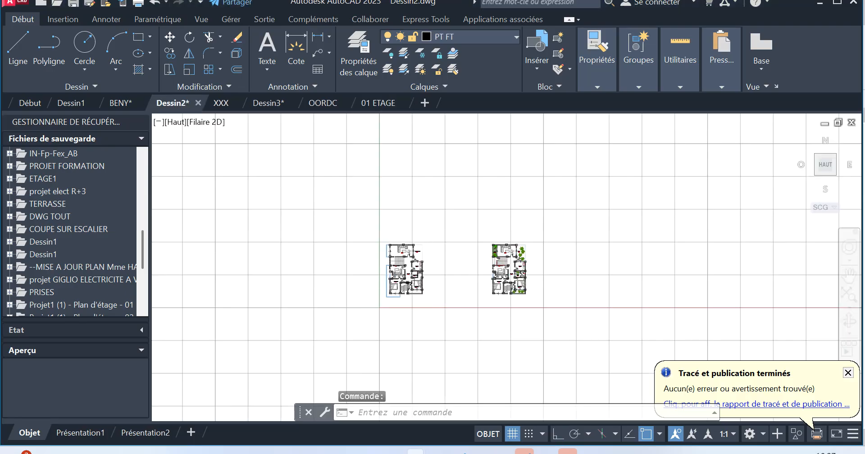
scroll(405, 299, "up", 8)
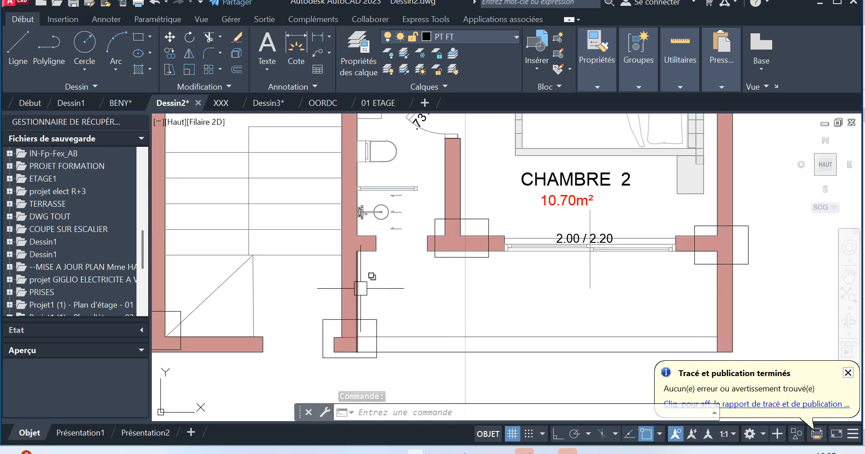
scroll(359, 289, "down", 2)
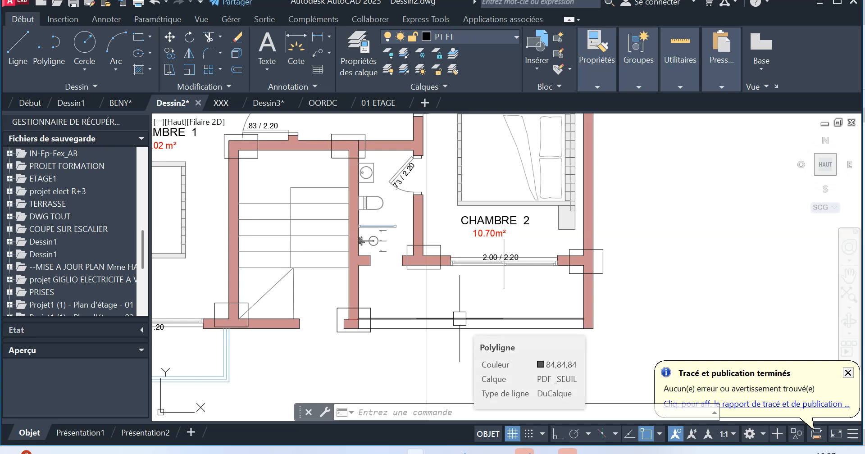
scroll(459, 319, "down", 2)
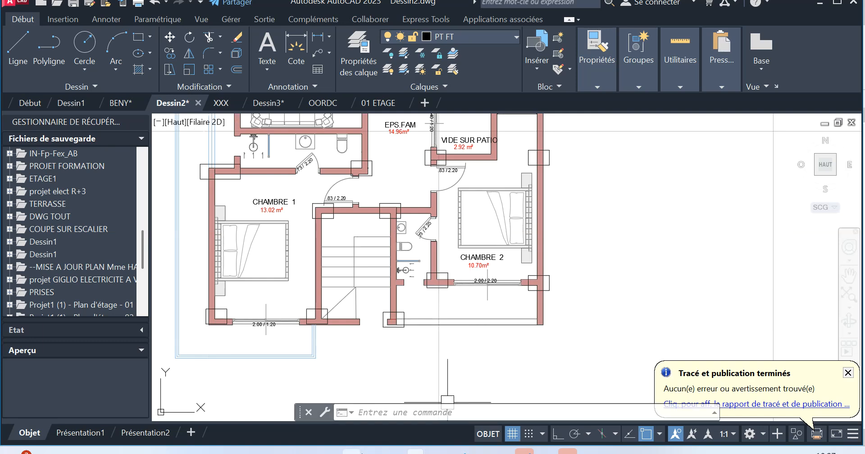
mouse_move(352, 452)
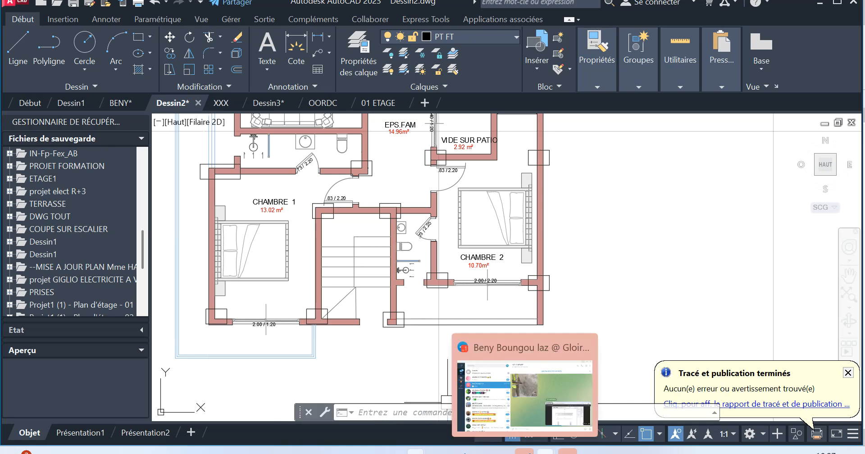
mouse_move(545, 453)
left_click(518, 416)
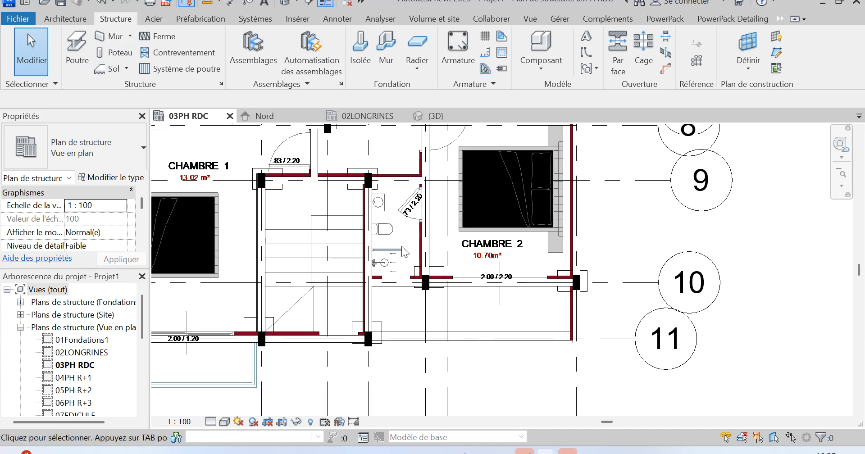
Examine the linked floor plan for the balcony outline running outside grid A from grid 4 and around the corner past grid 11.
scroll(501, 330, "down", 2)
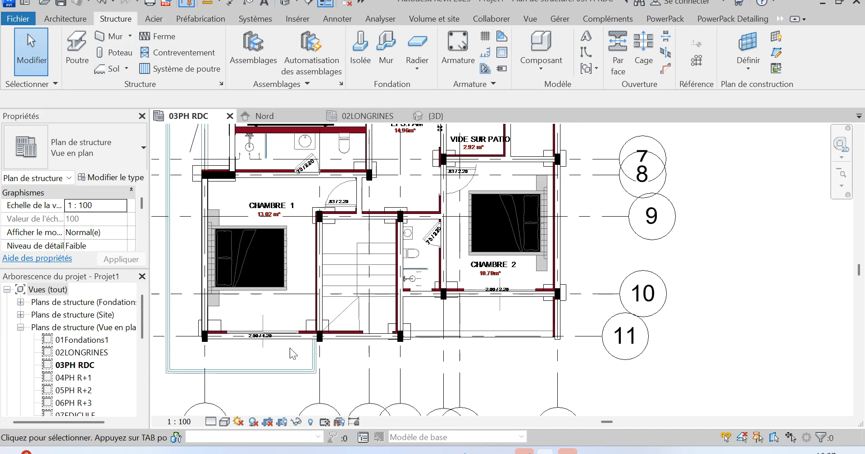
scroll(299, 348, "down", 2)
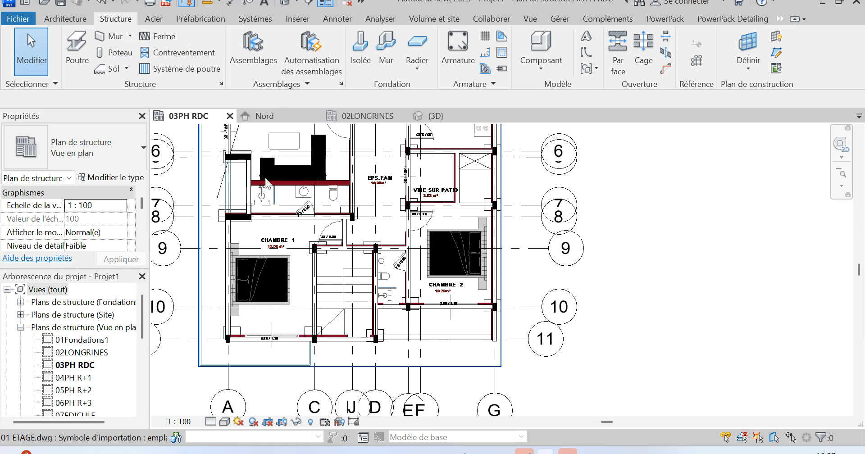
scroll(279, 223, "up", 2)
scroll(311, 234, "down", 4)
scroll(329, 239, "down", 1)
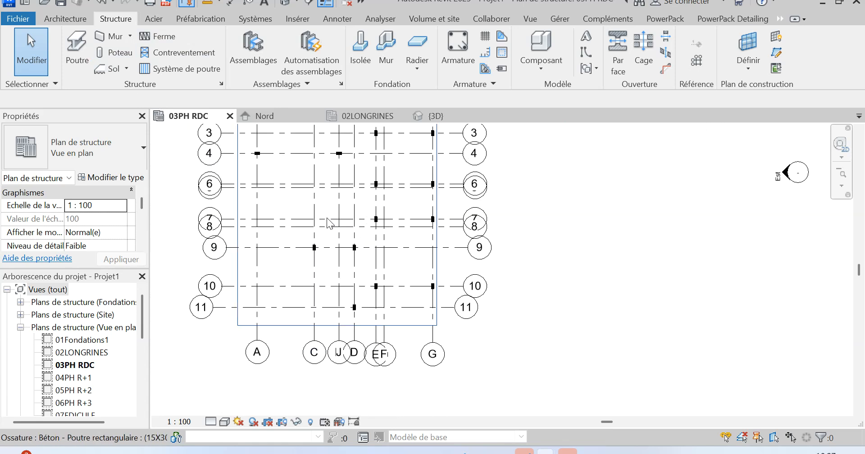
scroll(244, 140, "up", 2)
scroll(239, 152, "up", 3)
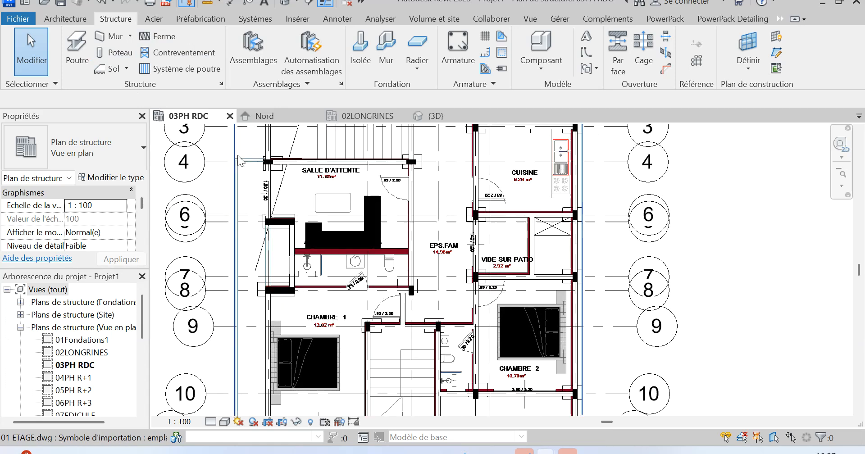
scroll(322, 215, "down", 2)
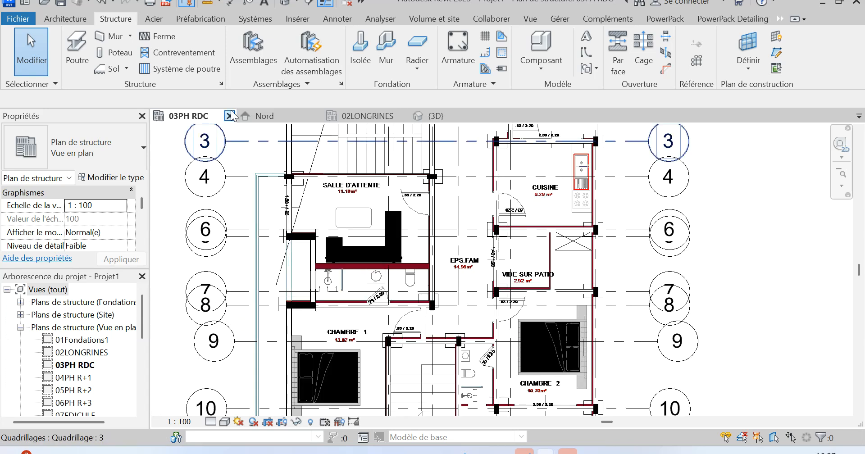
Start a floor on 03PH RDC and pick the balcony's edge at grid 4, its outer edge and the grid A edge beside SALLE D'ATTENTE.
left_click(106, 68)
left_click(704, 68)
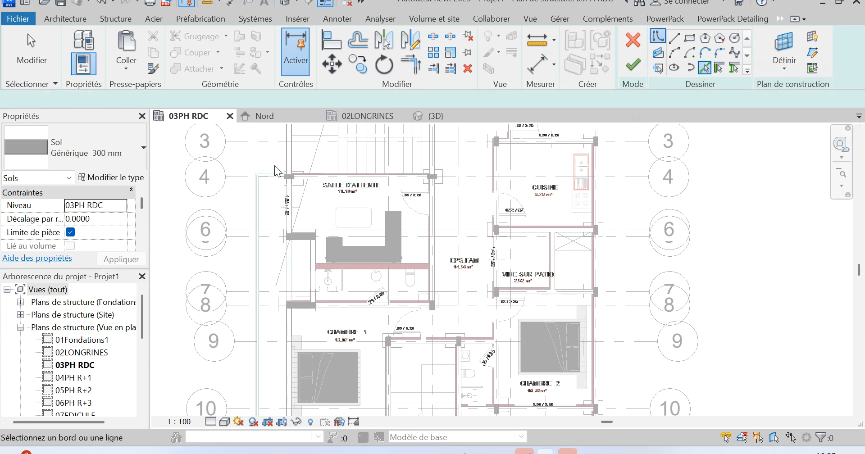
scroll(275, 164, "up", 2)
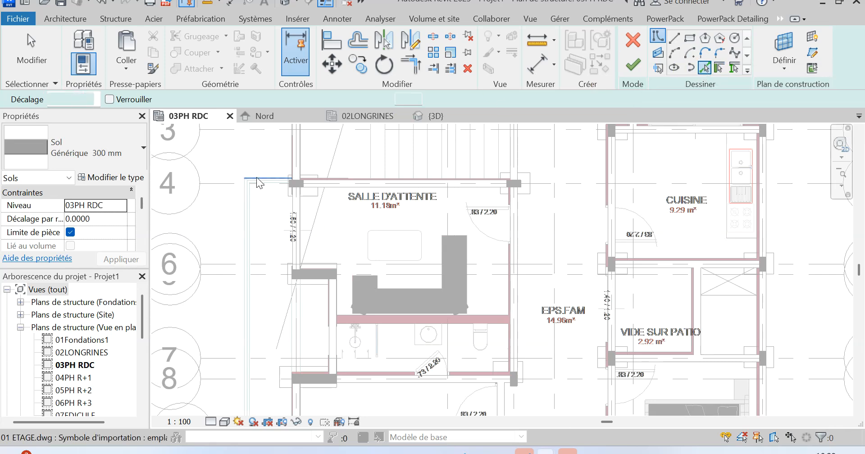
scroll(258, 176, "up", 3)
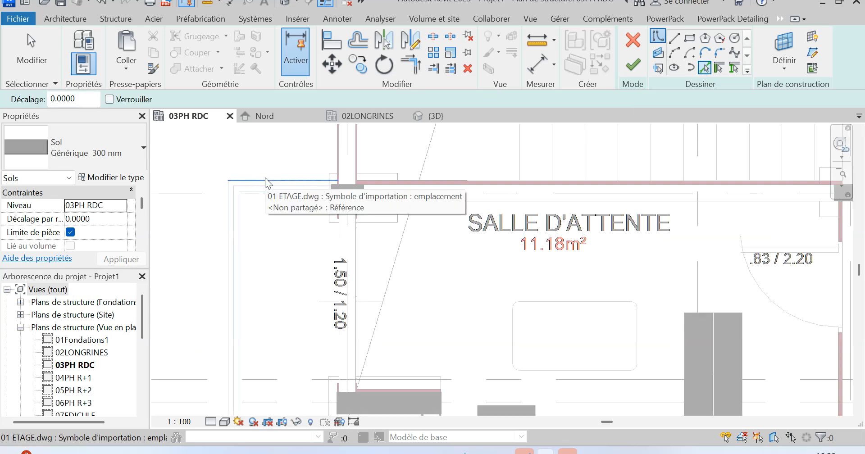
left_click(265, 179)
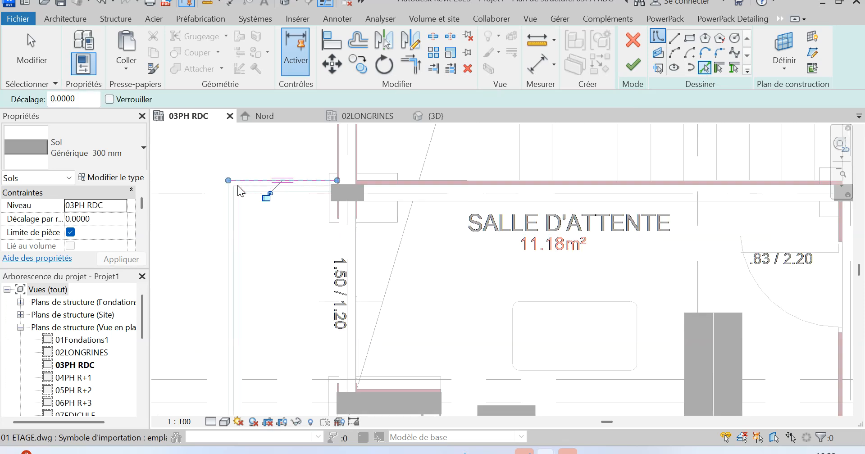
left_click(224, 209)
left_click(337, 225)
Pick the balcony's remaining edges past grid 11, its end edge near grid C, and the beam faces along grid 11 and grid A beside CHAMBRE 1.
scroll(311, 151, "down", 1)
scroll(310, 150, "down", 3)
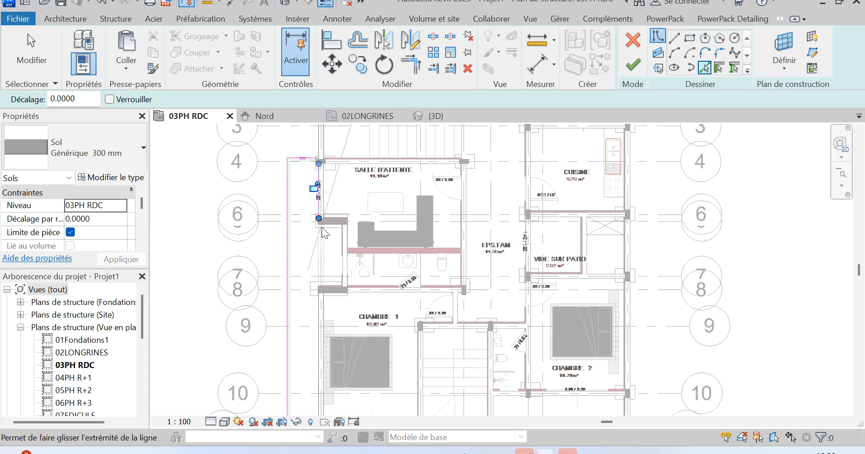
scroll(319, 232, "down", 5)
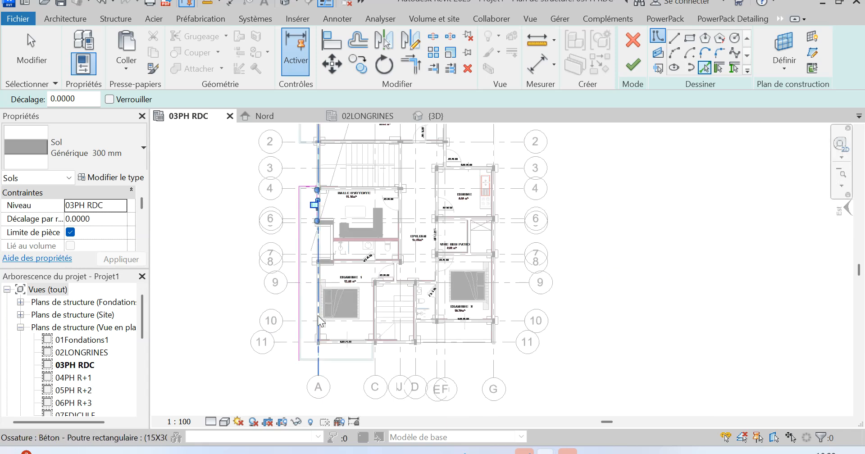
scroll(329, 364, "up", 6)
left_click(340, 315)
scroll(428, 289, "up", 3)
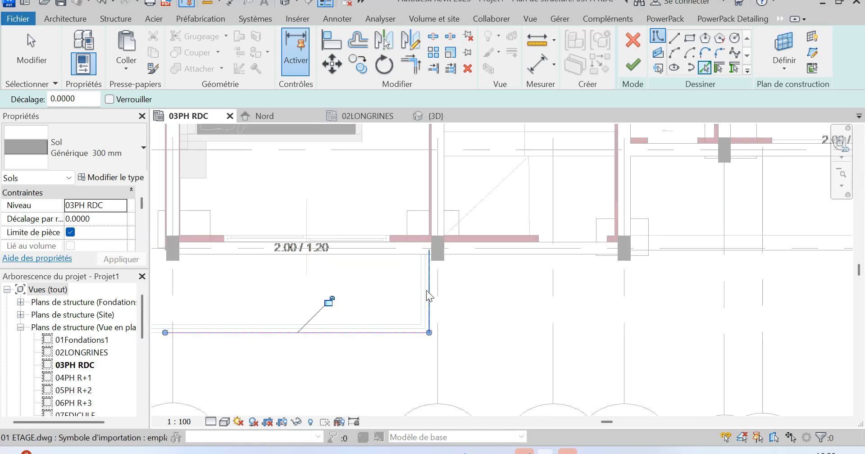
left_click(371, 258)
scroll(314, 278, "down", 2)
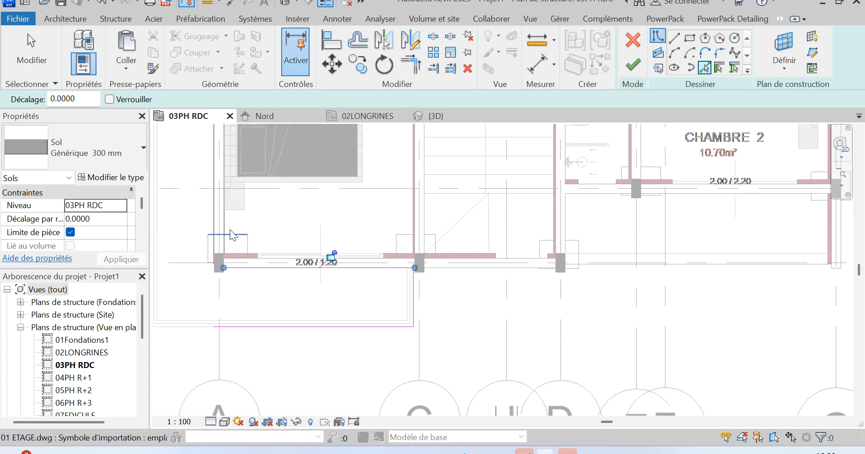
left_click(212, 219)
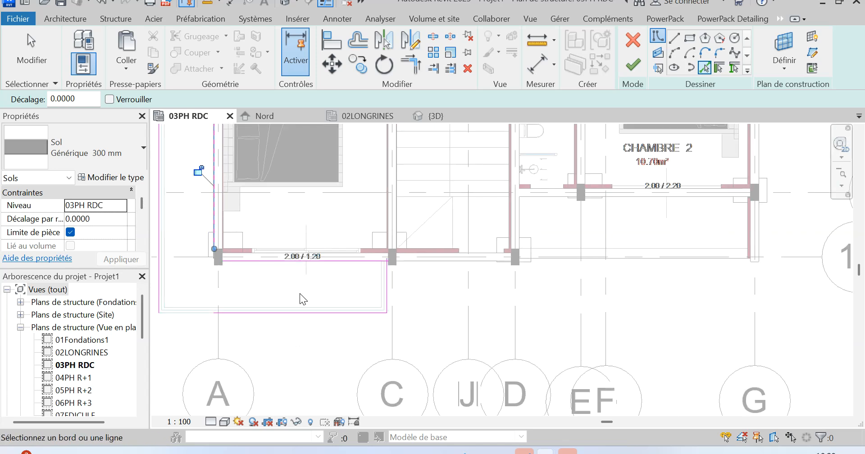
Trim the balcony sketch's outer edge and the edge beyond grid 11 to a corner.
scroll(299, 293, "down", 3)
scroll(302, 284, "down", 3)
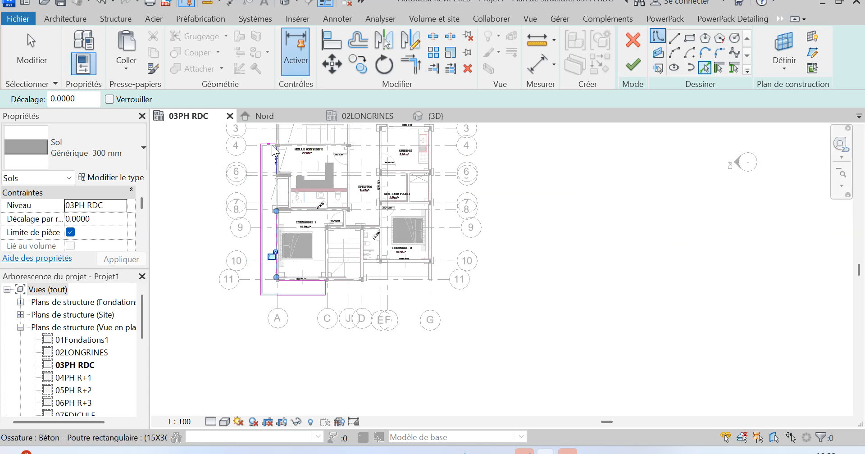
scroll(267, 140, "up", 3)
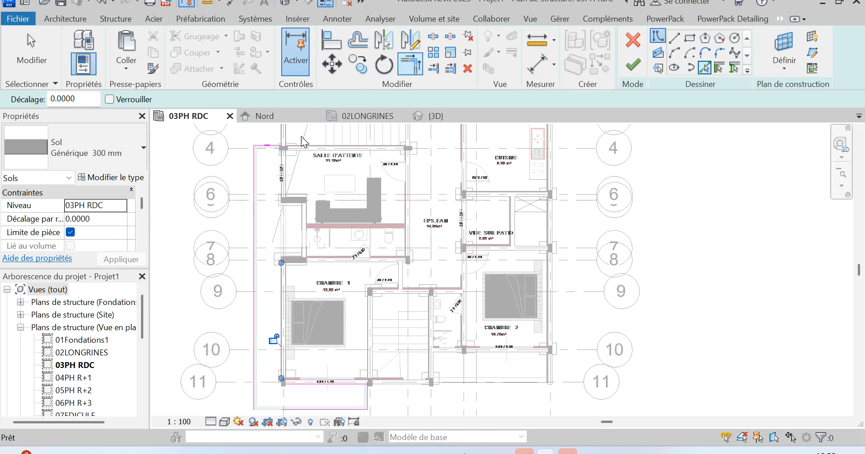
left_click(410, 67)
left_click(274, 148)
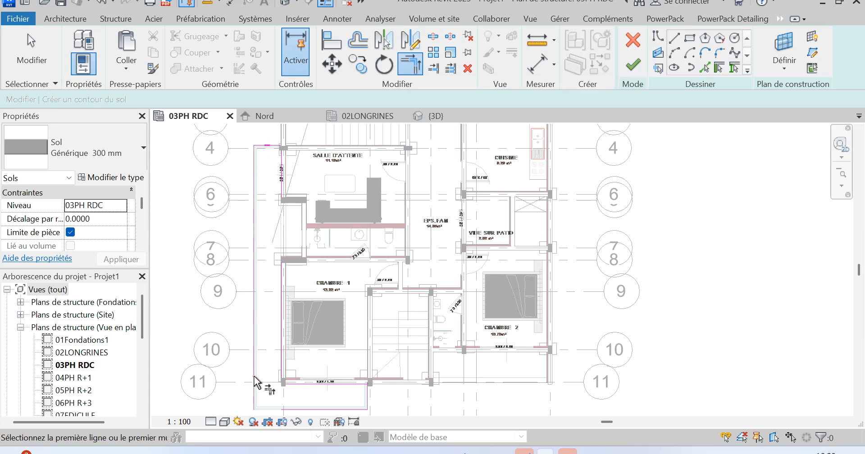
left_click(256, 403)
left_click(357, 409)
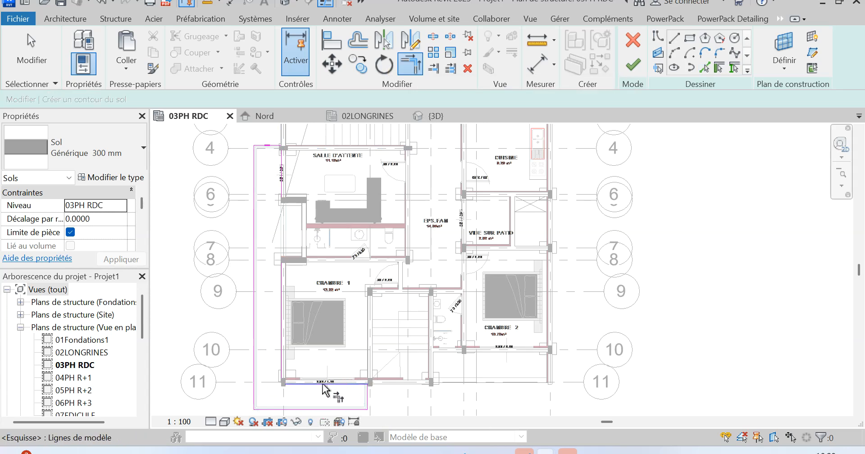
Trim the grid A boundary line to a corner with the grid 11 beam line and with the balcony edge at grid 4.
left_click(306, 385)
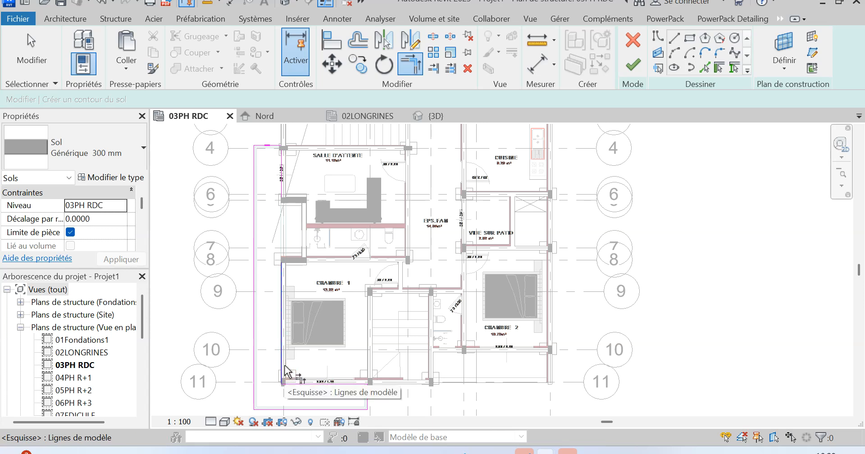
left_click(284, 289)
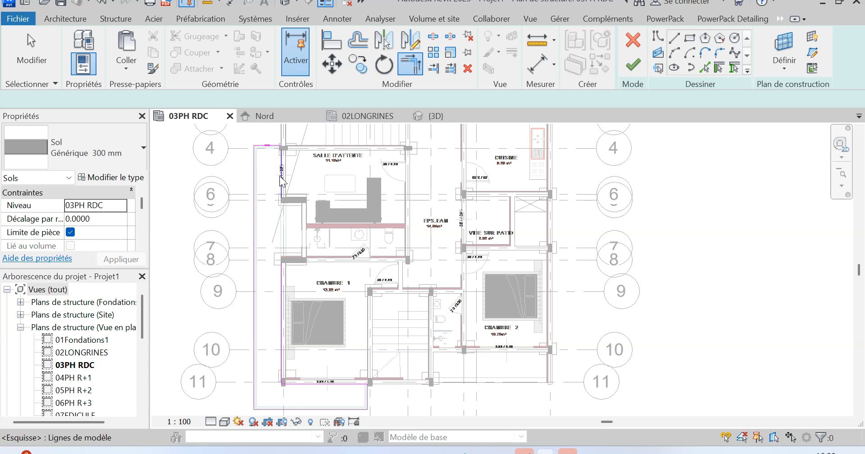
key("Escape")
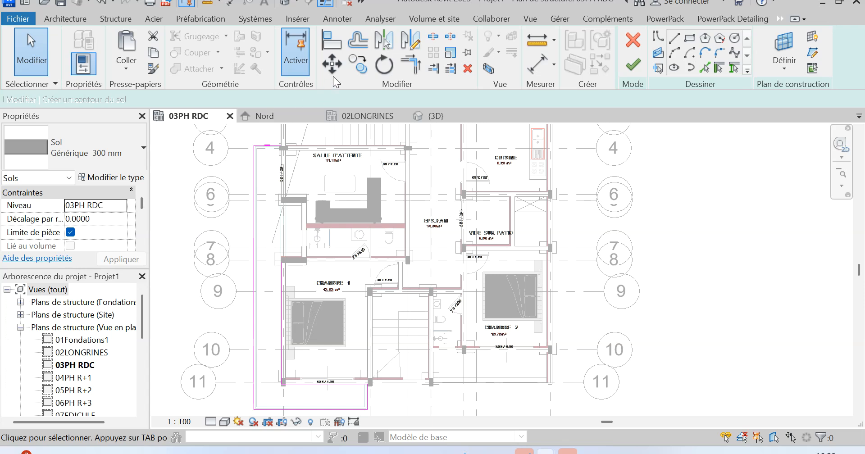
left_click(422, 70)
left_click(283, 290)
left_click(289, 145)
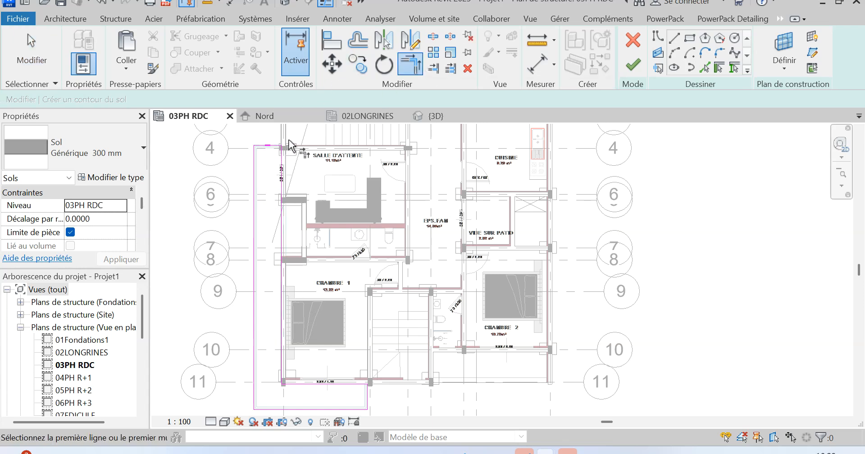
Duplicate the floor type Générique 300 mm as "DP 15cm".
left_click(113, 175)
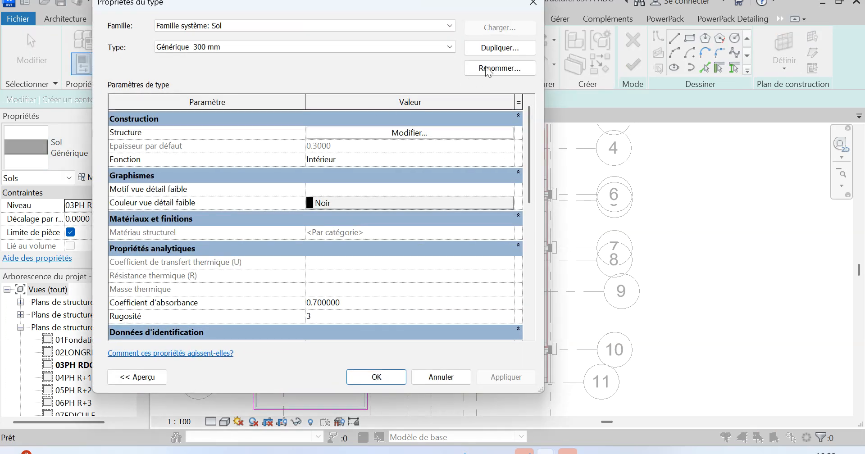
left_click(497, 48)
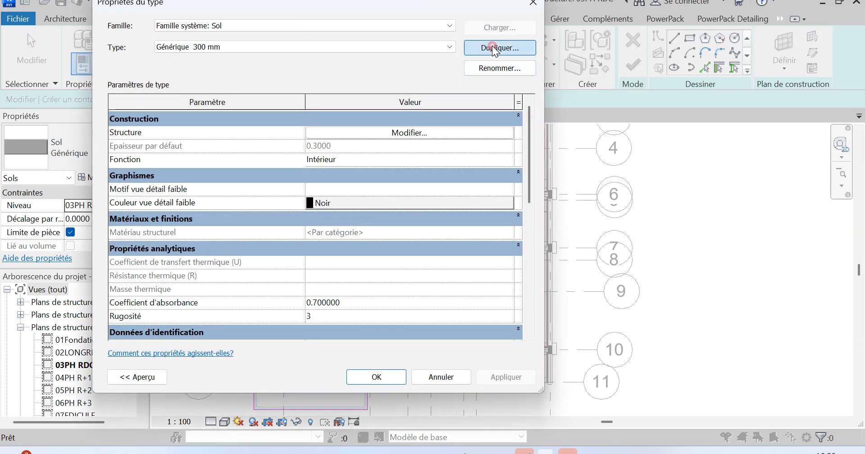
type("DP 15cm")
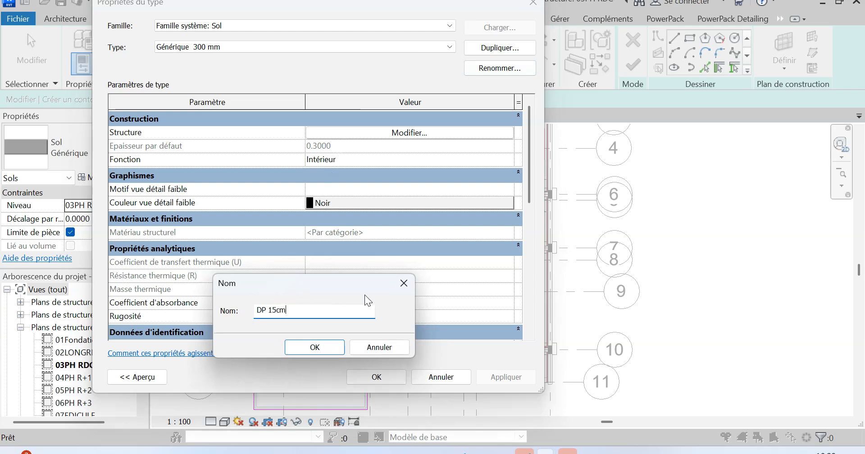
left_click(330, 348)
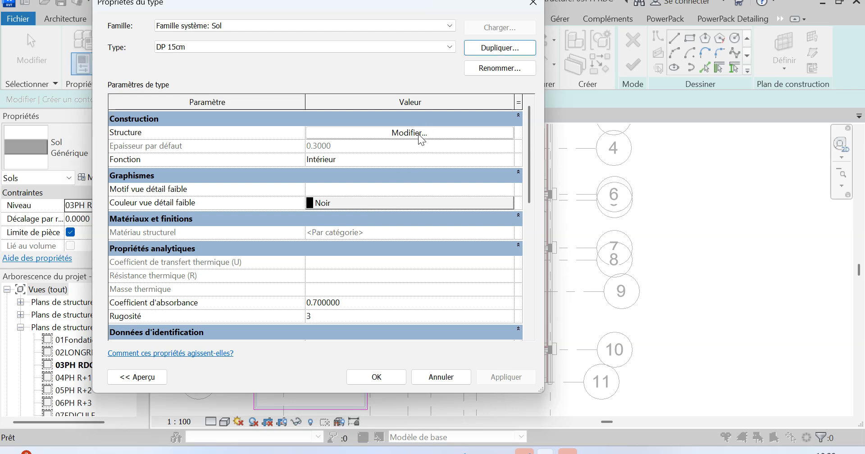
Give the DP 15cm structural layer a 0.15 thickness and the material Béton - Coulé sur place - Béton25, and finish the balcony floor.
left_click(418, 134)
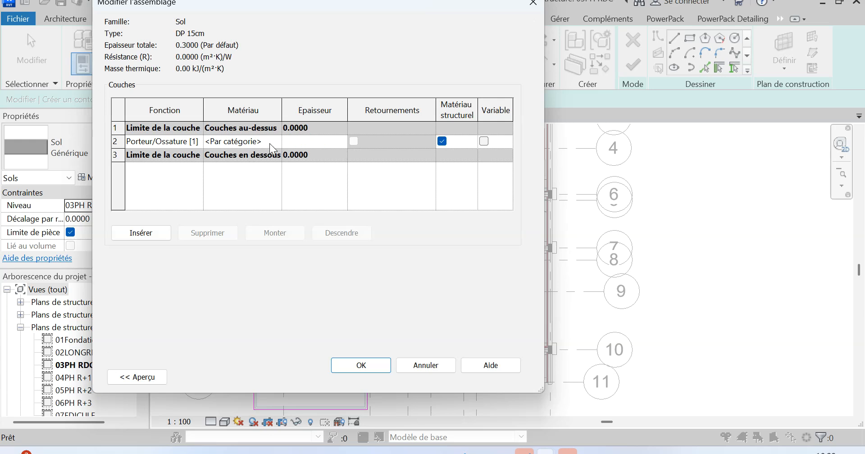
type("0.15")
left_click(277, 140)
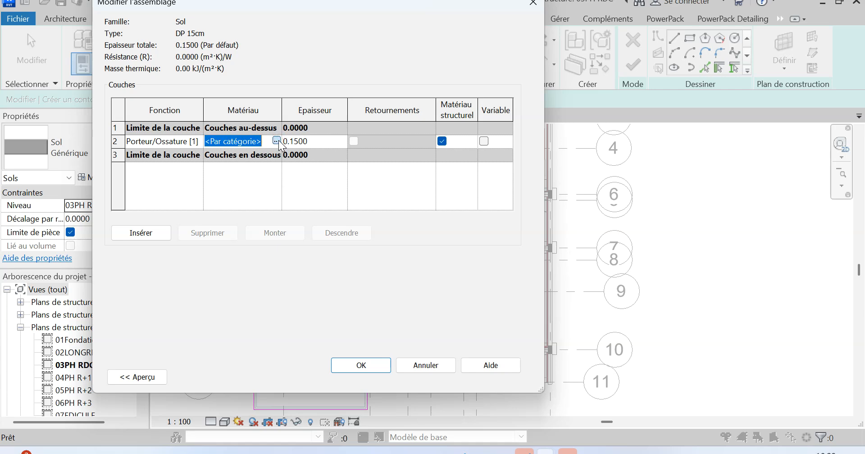
left_click(277, 141)
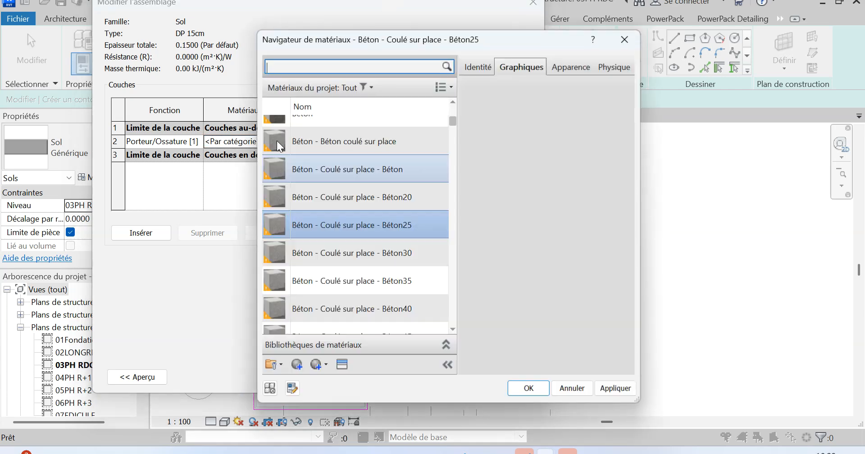
left_click(466, 276)
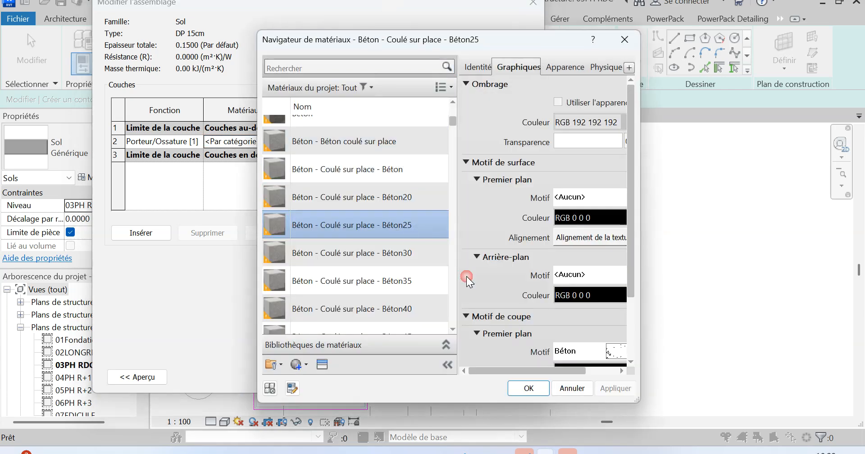
left_click(529, 389)
left_click(361, 364)
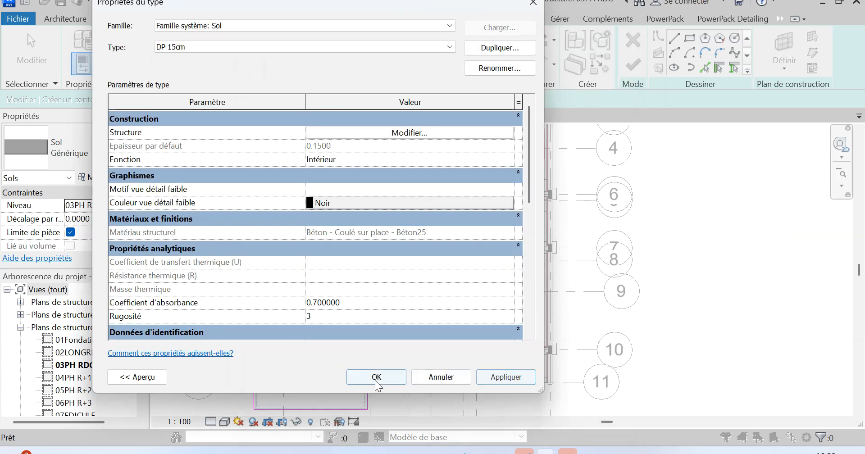
left_click(375, 381)
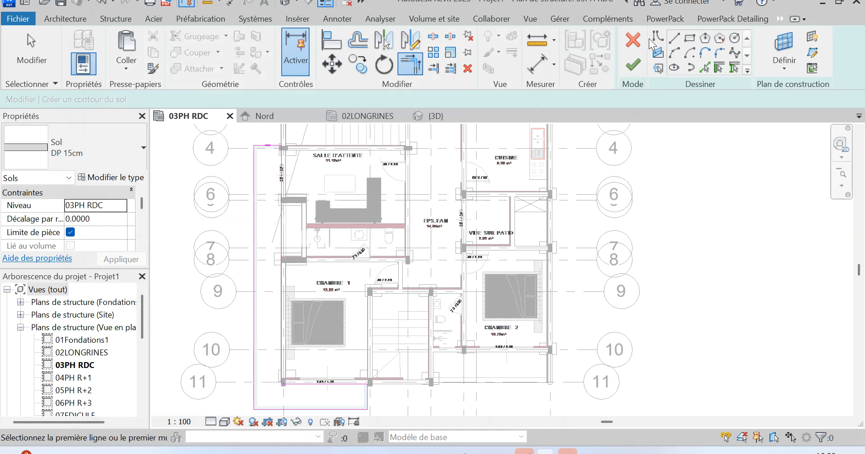
left_click(634, 66)
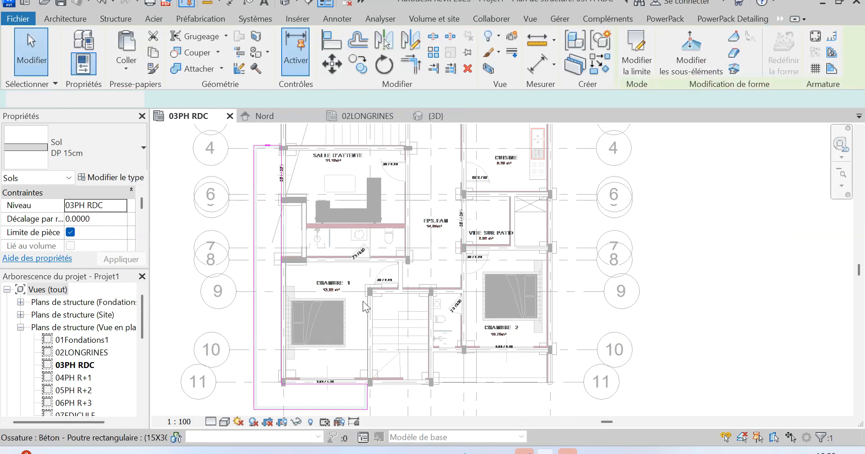
Start a DP 15cm structural floor and pick the salon balcony's edge along grid 1 from the linked plan.
scroll(378, 331, "down", 5)
scroll(331, 177, "up", 5)
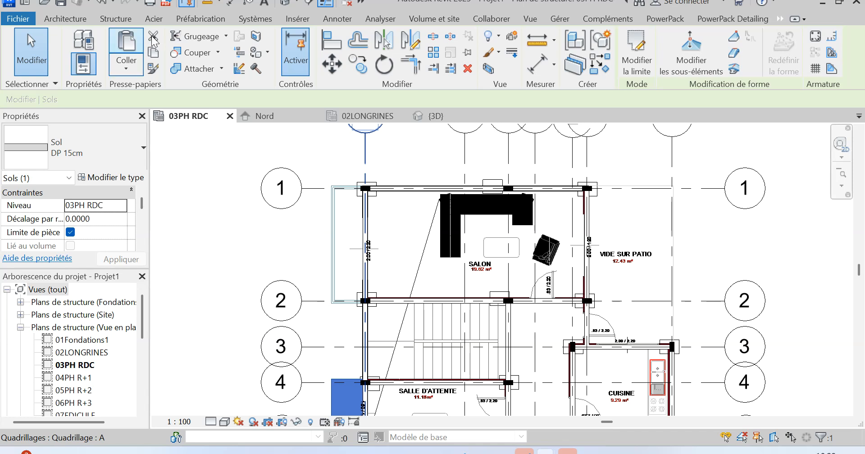
left_click(114, 19)
left_click(109, 68)
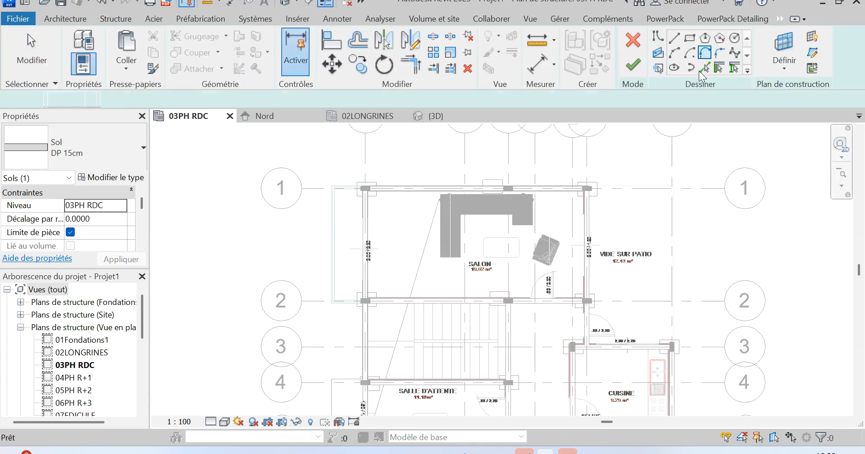
left_click(705, 69)
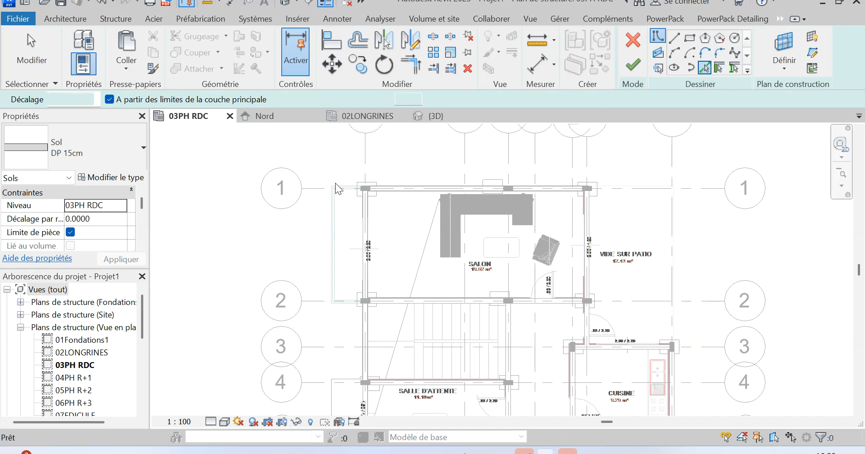
scroll(335, 183, "up", 3)
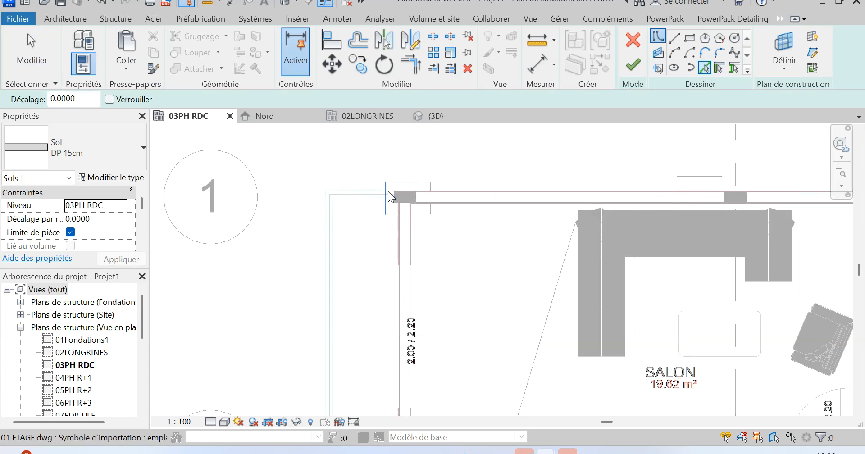
scroll(388, 191, "up", 4)
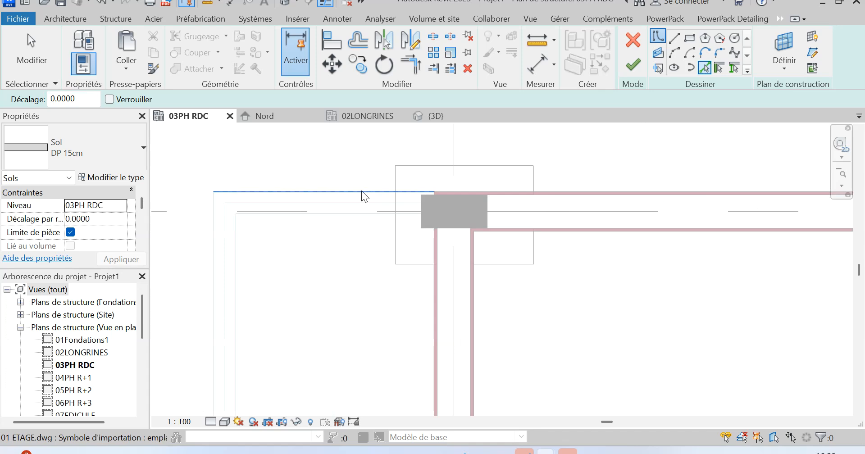
left_click(361, 191)
scroll(376, 161, "down", 3)
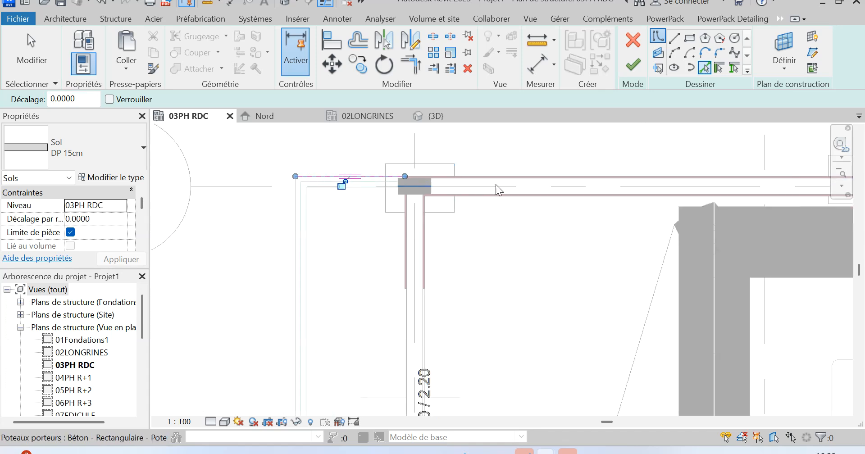
Add the balcony's outer edge, its grid 2 edge and the grid A beam line to the floor boundary.
left_click(291, 230)
scroll(342, 191, "down", 3)
scroll(346, 369, "up", 5)
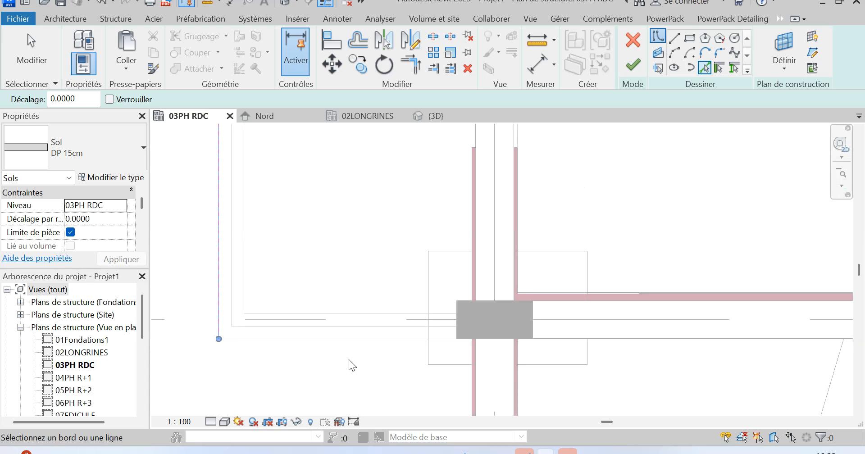
left_click(360, 339)
left_click(478, 265)
Trim the grid A boundary line to corners with the balcony edges at grid 2 and grid 1.
left_click(410, 64)
left_click(482, 243)
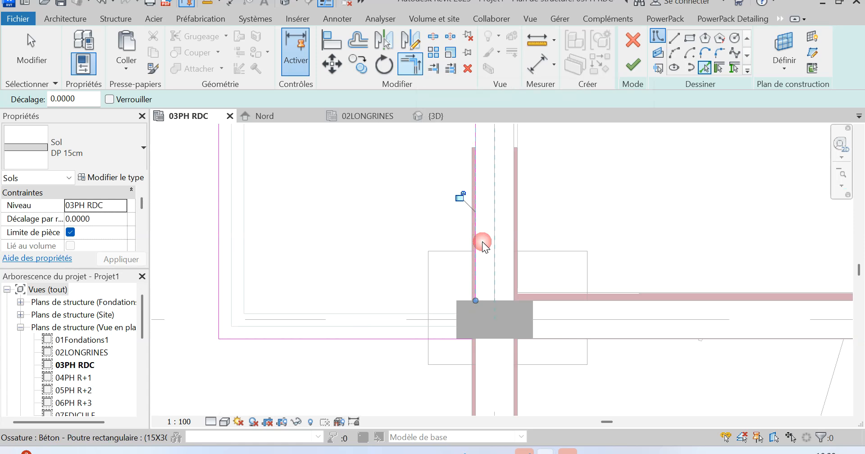
left_click(476, 288)
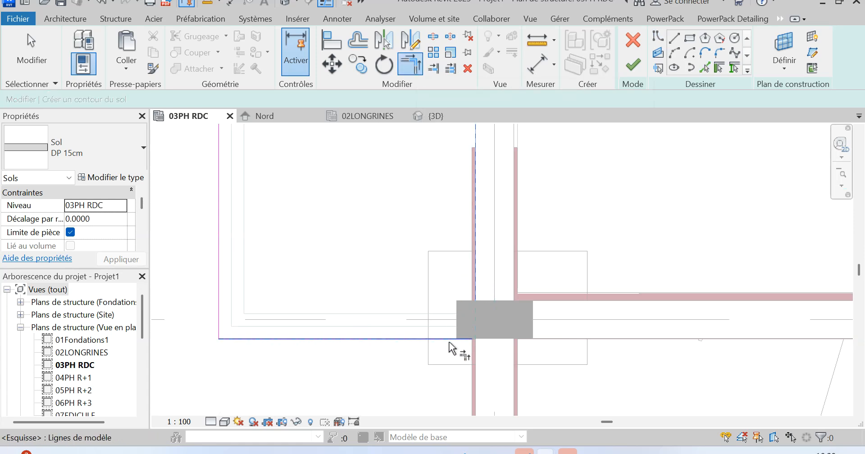
scroll(452, 349, "down", 3)
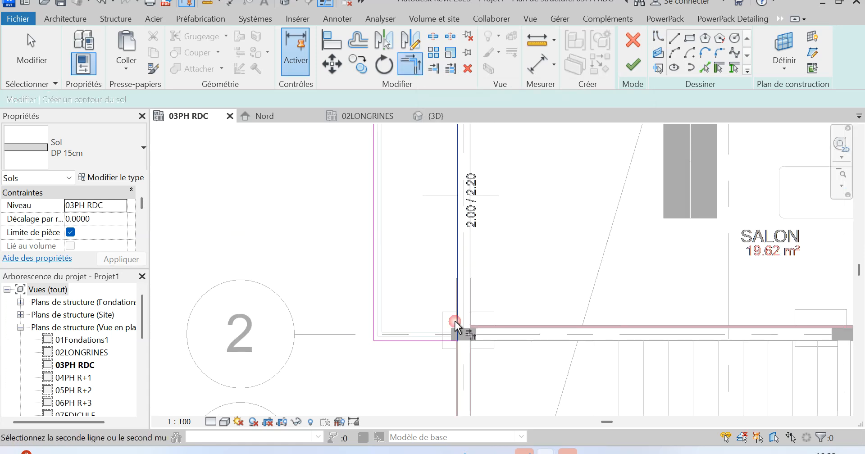
scroll(433, 356, "down", 3)
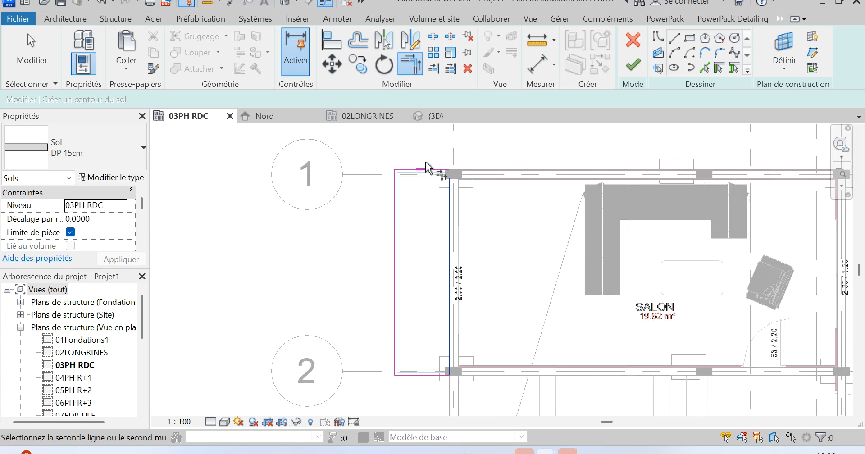
scroll(434, 171, "up", 3)
left_click(431, 171)
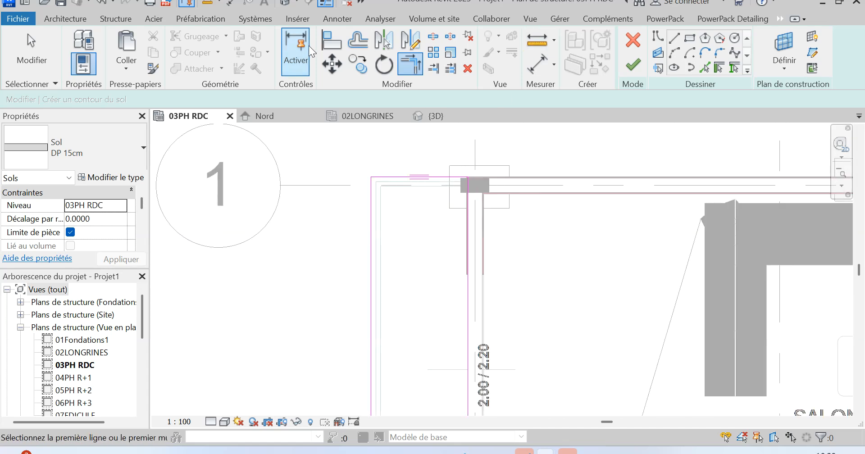
Align the balcony boundary's grid 1 edge with the outer face of the grid 1 beam.
key("Escape")
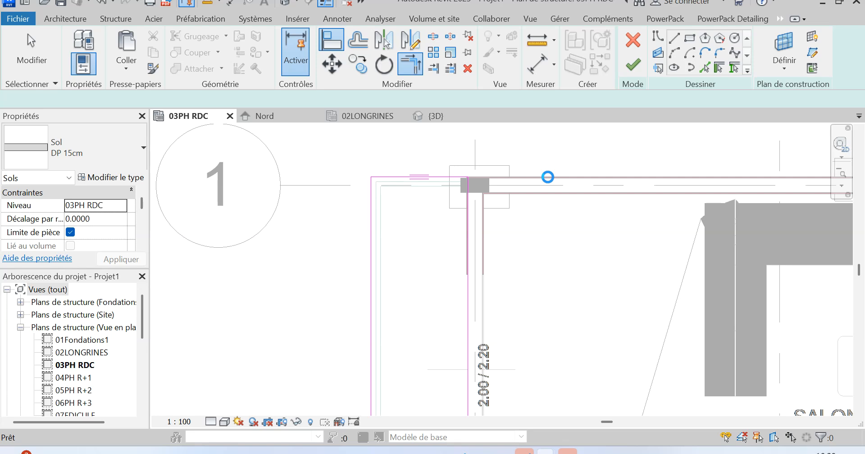
scroll(553, 179, "up", 2)
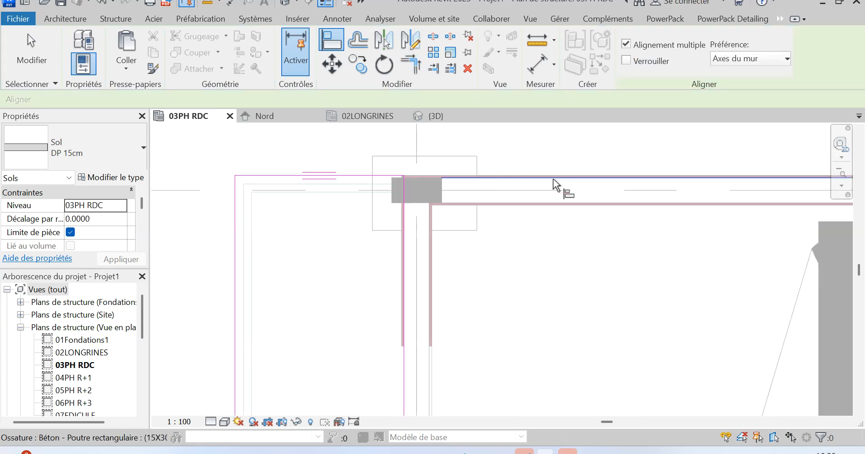
left_click(554, 179)
left_click(353, 176)
scroll(356, 174, "down", 4)
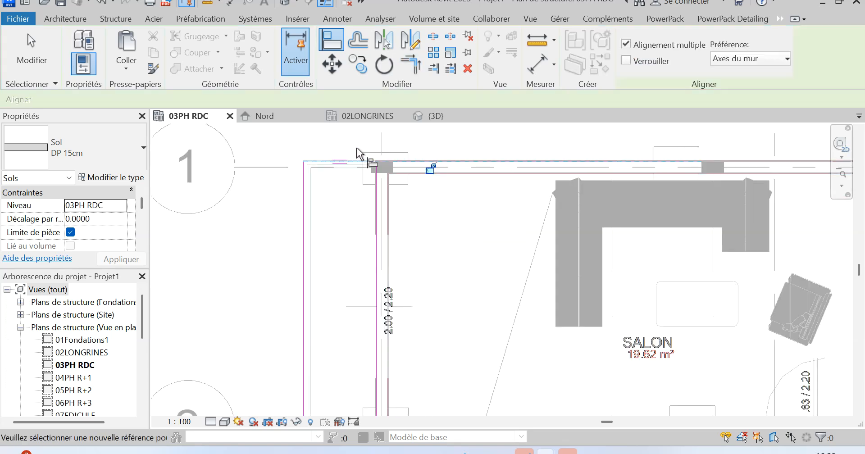
Check the boundary corner at grids A and 2, leave the Align command and finish the salon balcony floor.
scroll(378, 277, "up", 10)
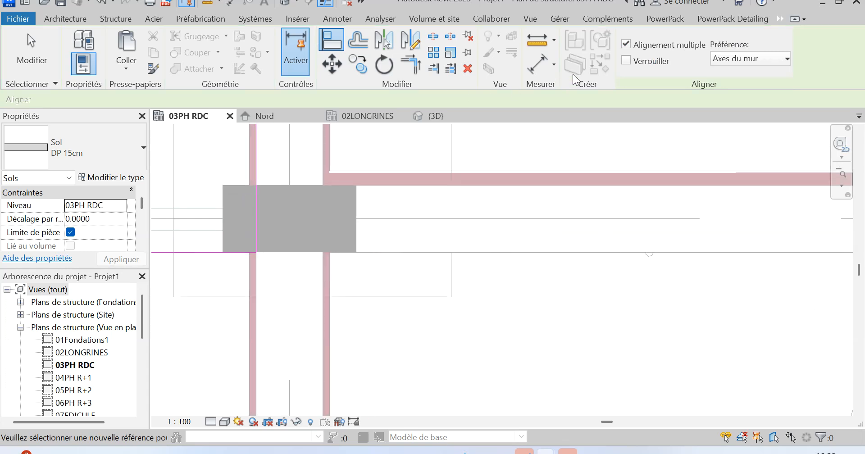
scroll(492, 283, "down", 5)
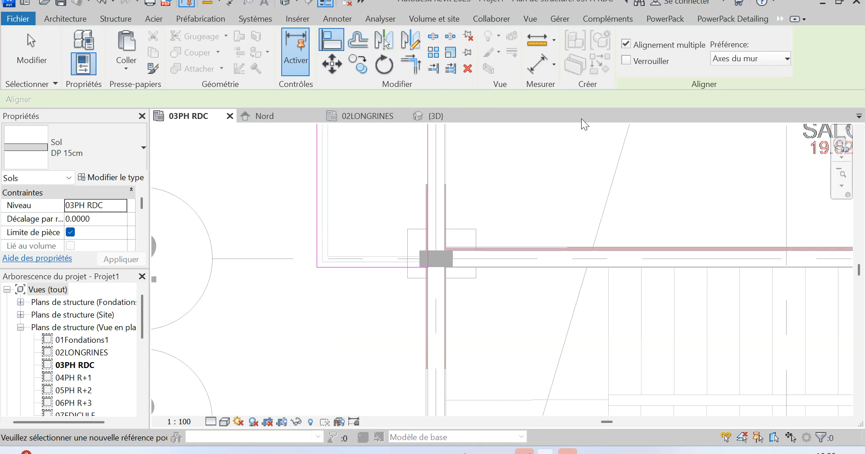
scroll(275, 264, "down", 1)
middle_click_drag(275, 264, 303, 259)
key("Escape")
scroll(341, 302, "down", 3)
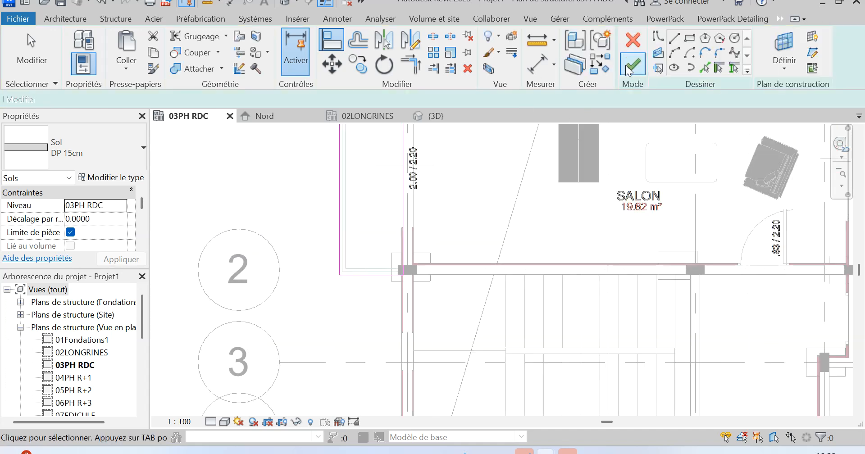
key("Escape")
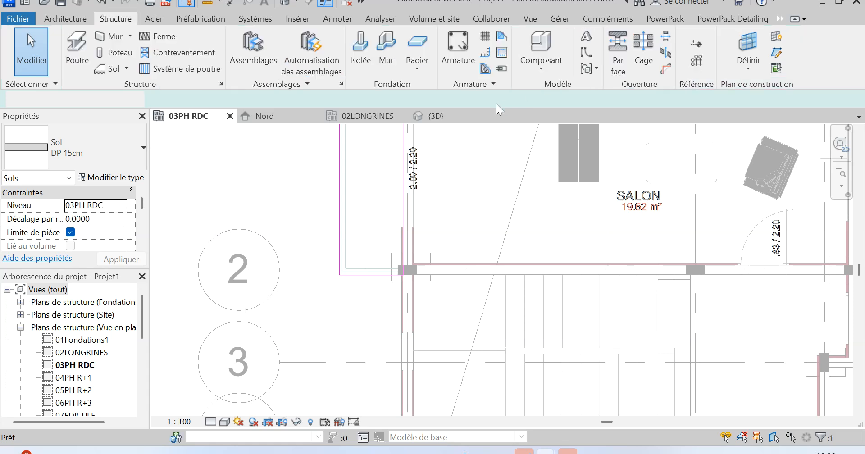
Examine the 03PH RDC plan between grids 9 and 11, including the area outside Chambre 2.
scroll(418, 136, "down", 5)
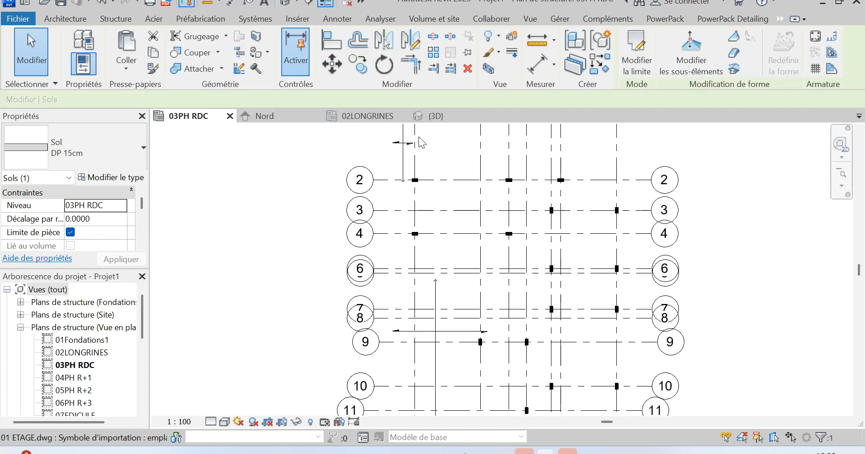
scroll(550, 357, "up", 5)
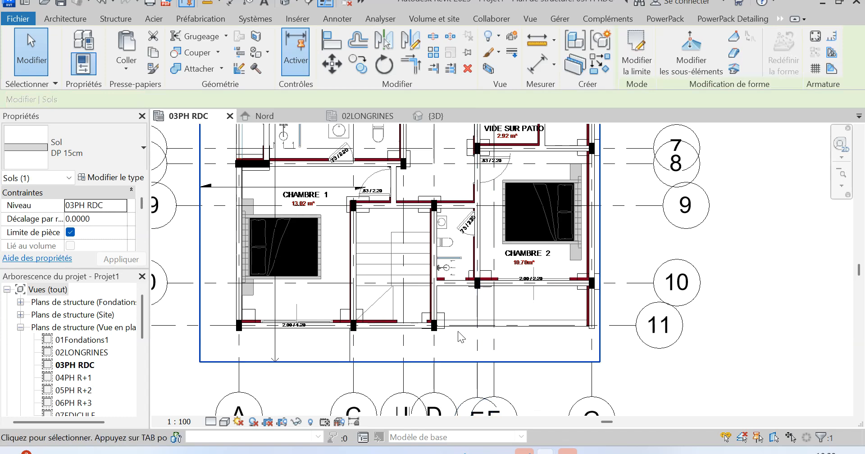
scroll(524, 332, "up", 3)
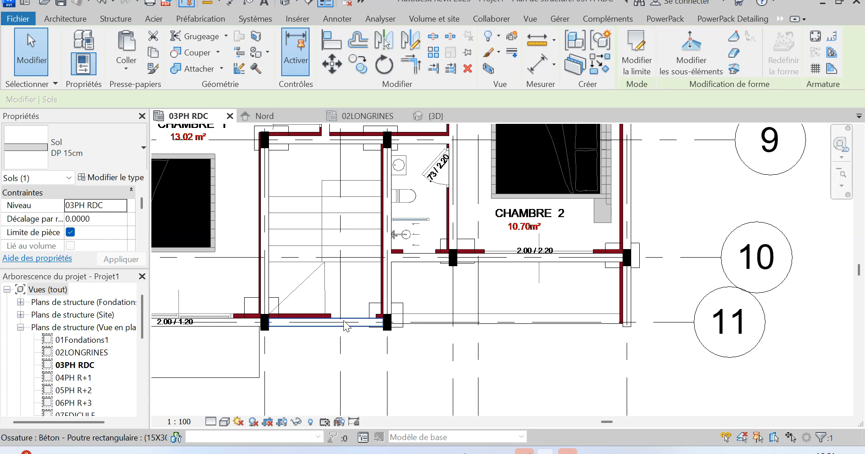
scroll(588, 319, "down", 1)
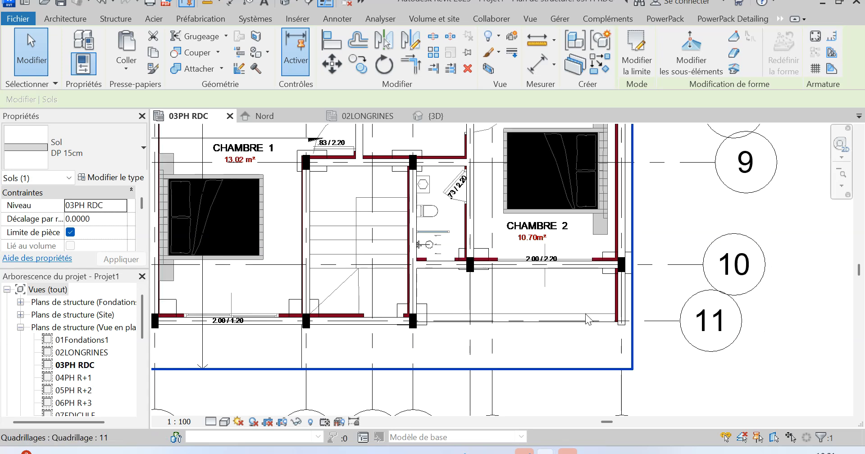
scroll(585, 314, "down", 4)
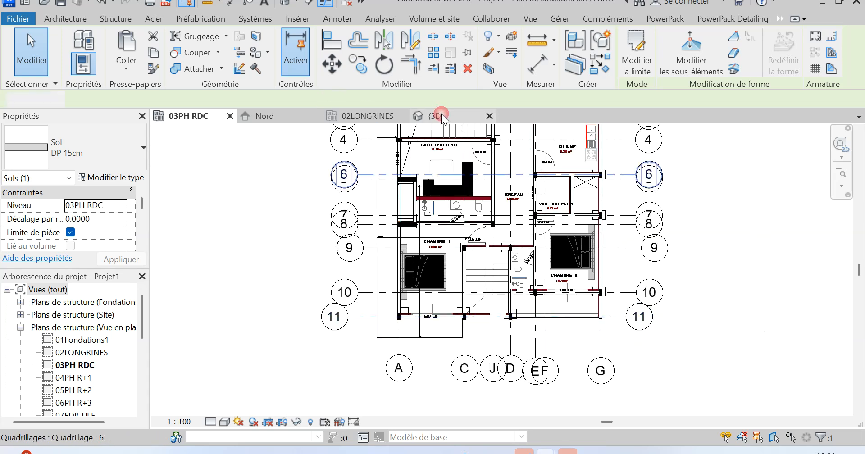
Open the 3D view and inspect the two balcony slabs and the beams at grids 10 and 11 from several angles.
left_click(437, 116)
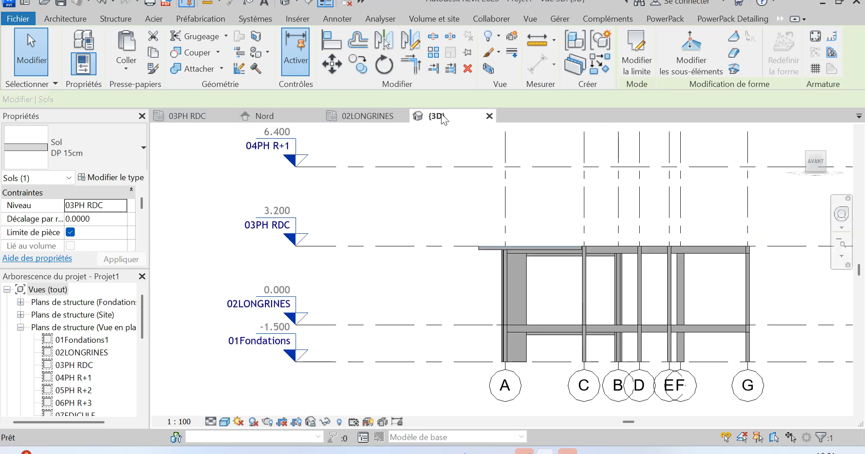
middle_click_drag(460, 246, 530, 366, "shift")
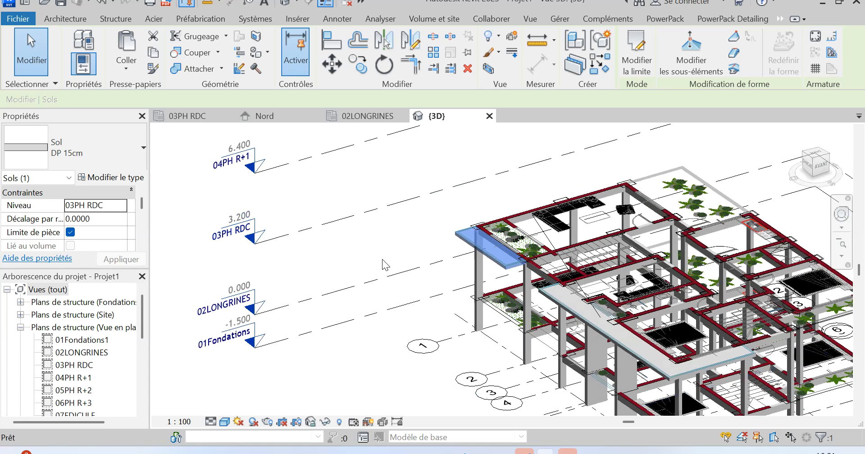
scroll(381, 258, "down", 3)
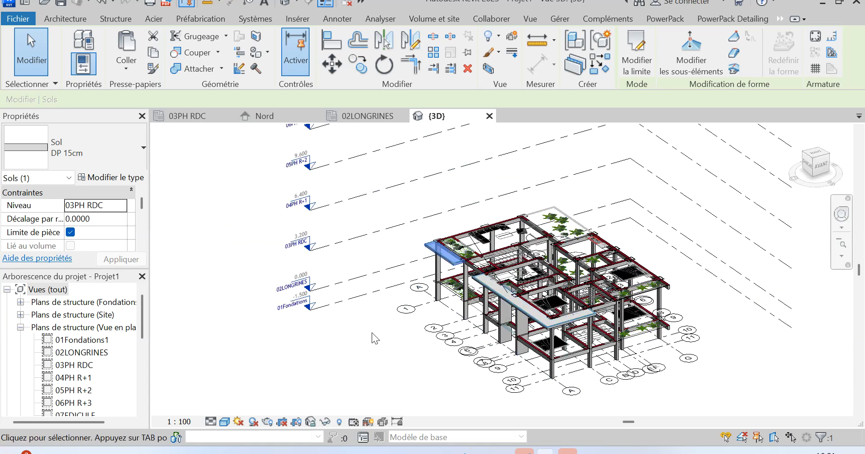
left_click(448, 292)
middle_click_drag(496, 287, 526, 329, "shift")
scroll(586, 223, "up", 4)
middle_click_drag(496, 276, 446, 148, "shift")
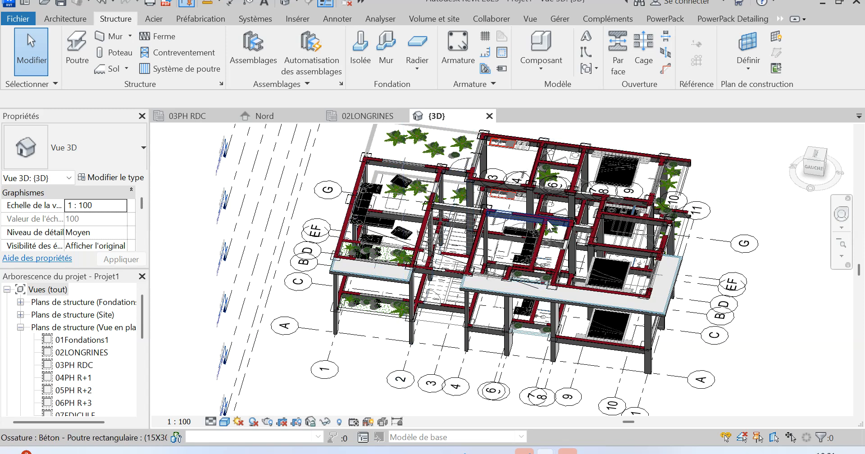
middle_click_drag(758, 287, 618, 232, "shift")
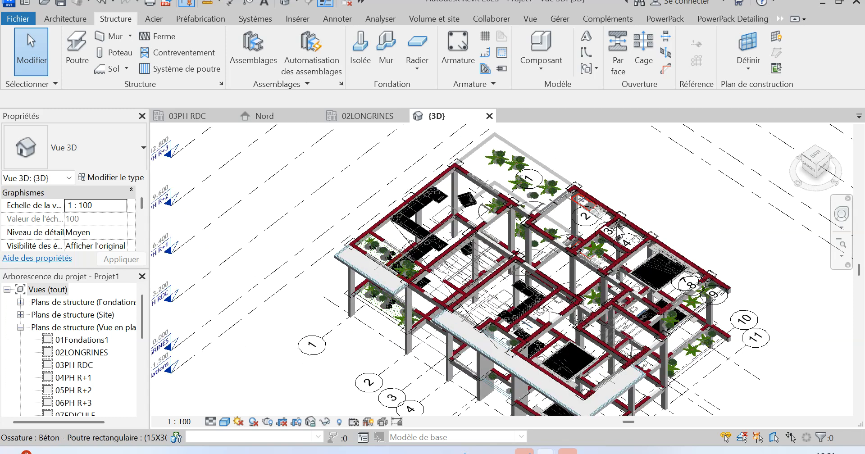
scroll(591, 216, "down", 4)
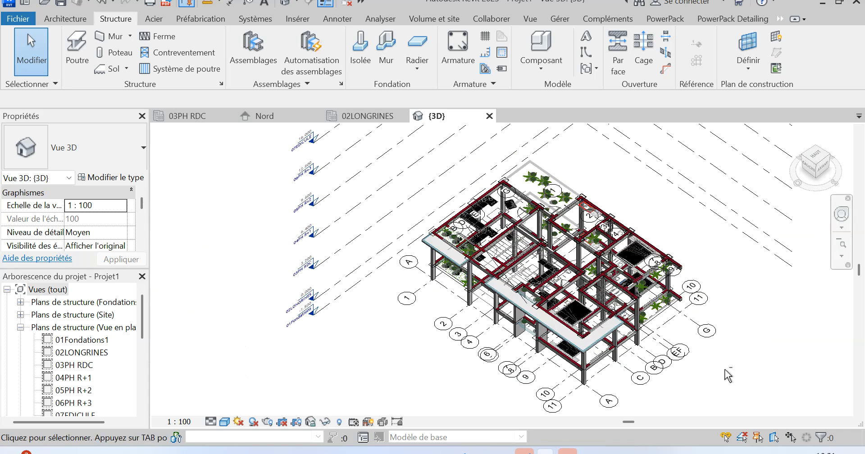
middle_click_drag(683, 347, 662, 298, "shift")
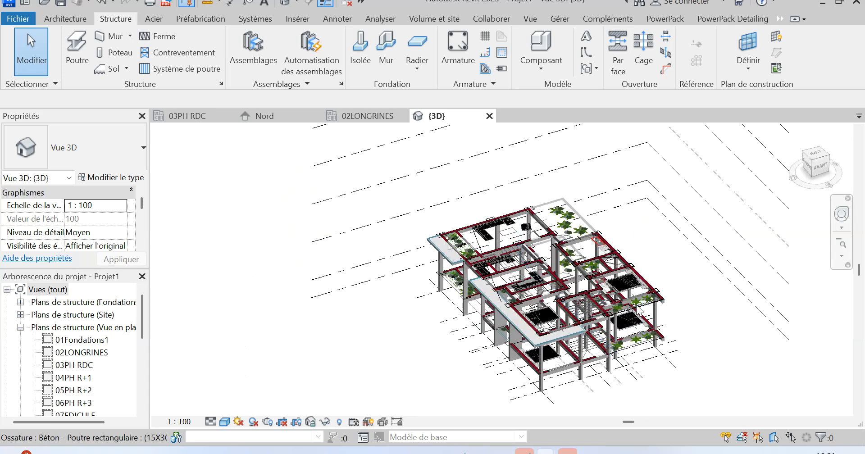
scroll(639, 312, "up", 5)
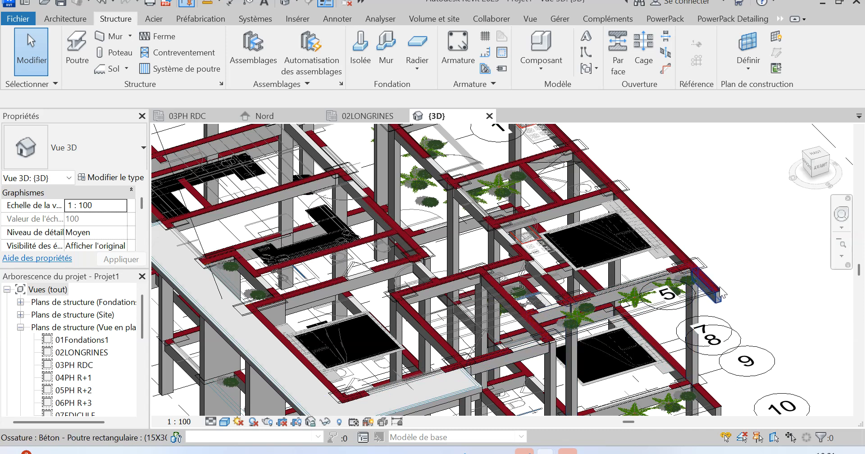
scroll(613, 296, "down", 2)
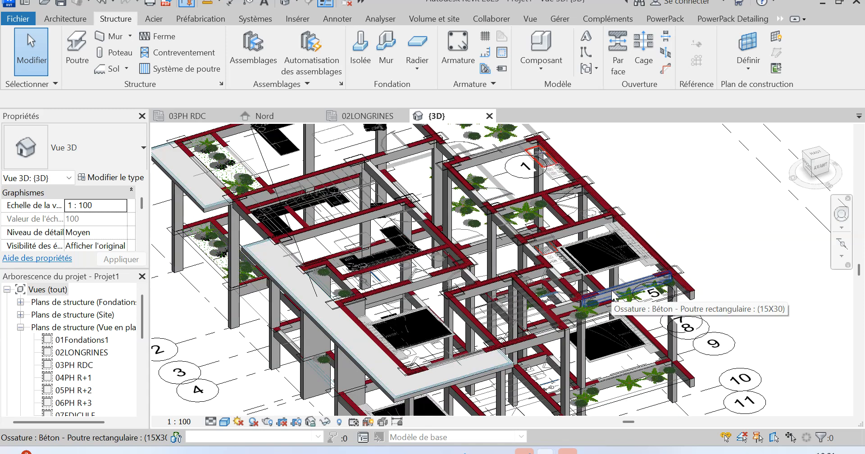